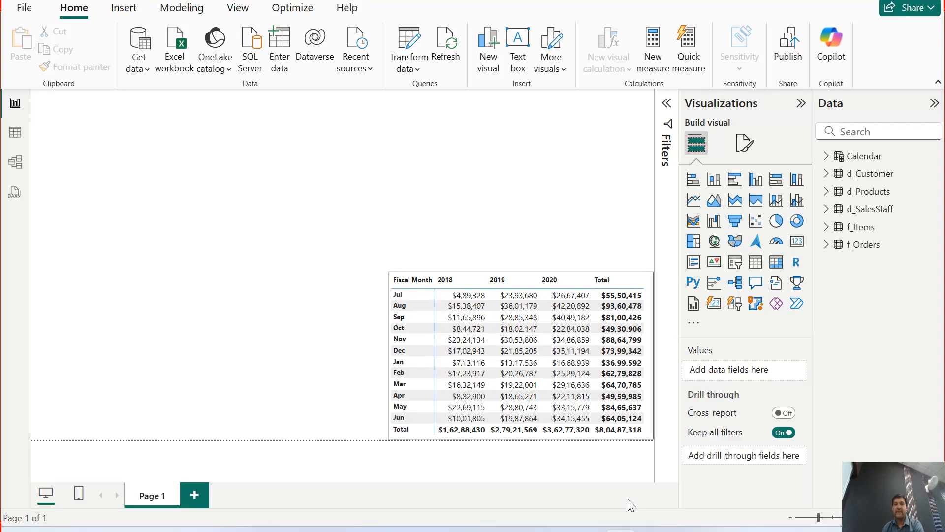
- Look over the Calendar table's data and view the fiscal month revenue matrix in focus mode
{"action": "left_click", "coordinate": [15, 133]}
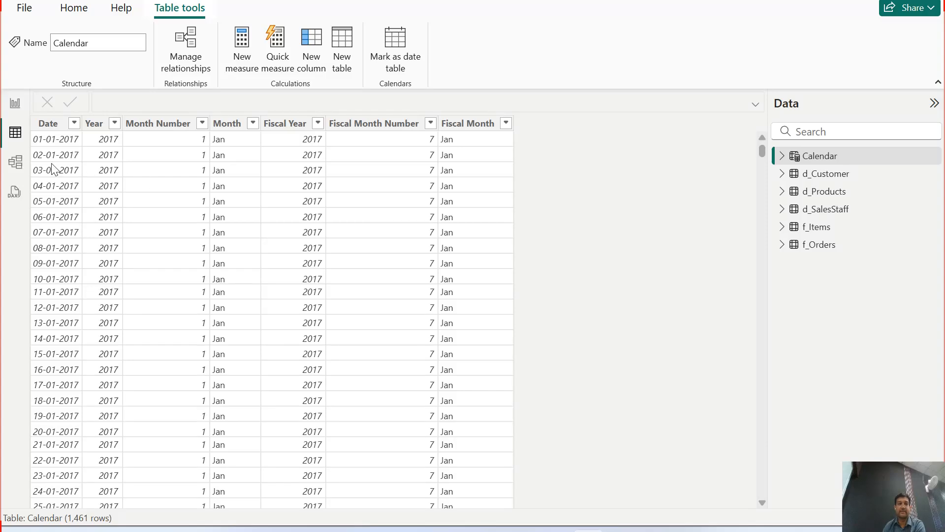
{"action": "left_click", "coordinate": [15, 103]}
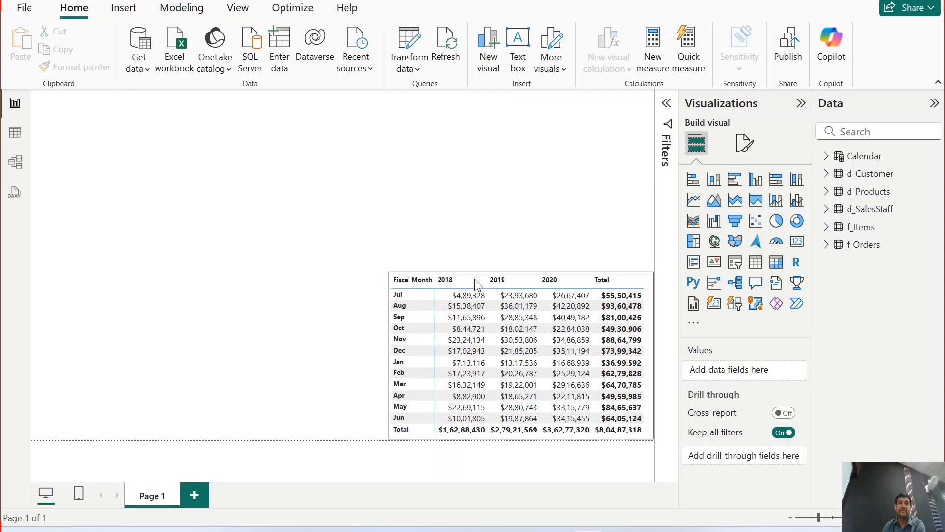
{"action": "left_click", "coordinate": [624, 263]}
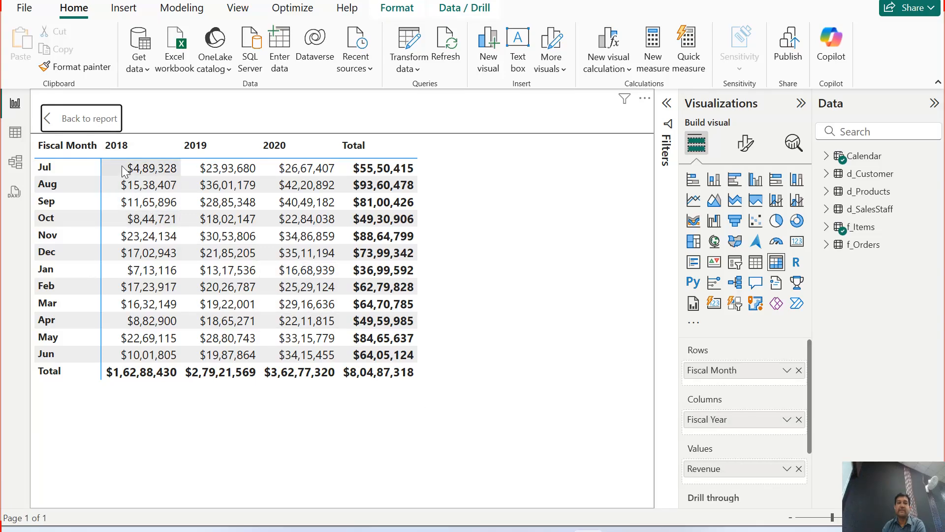
{"action": "left_click", "coordinate": [87, 127]}
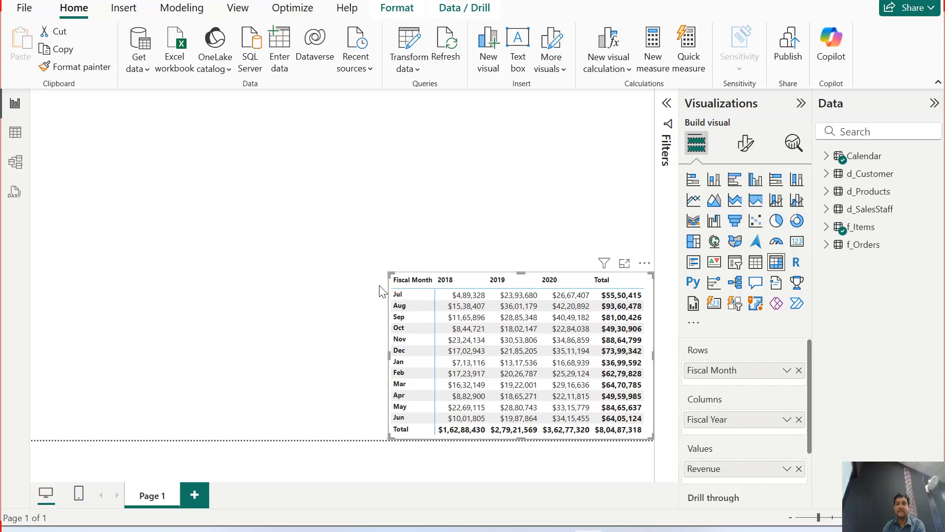
- Set the revenue matrix's values font size to 10 and shrink the visual to fit its smaller content
{"action": "mouse_move", "coordinate": [389, 271]}
{"action": "left_mouse_down"}
{"action": "mouse_move", "coordinate": [407, 289]}
{"action": "mouse_move", "coordinate": [416, 348]}
{"action": "mouse_move", "coordinate": [389, 274]}
{"action": "left_mouse_up"}
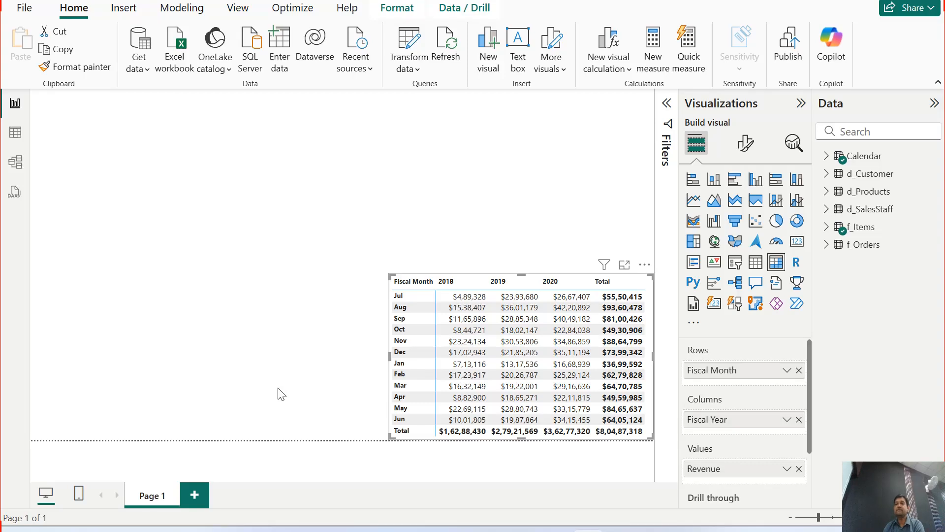
{"action": "left_click", "coordinate": [746, 144]}
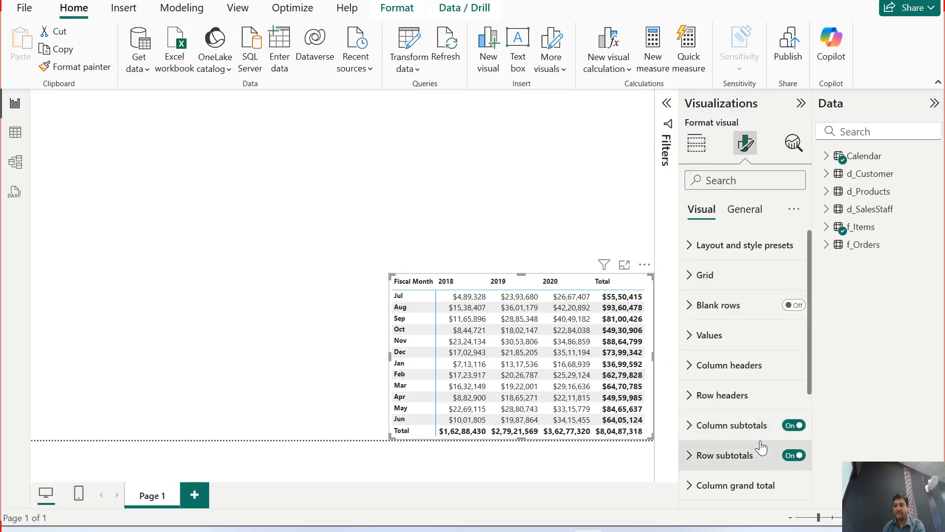
{"action": "left_click", "coordinate": [737, 334]}
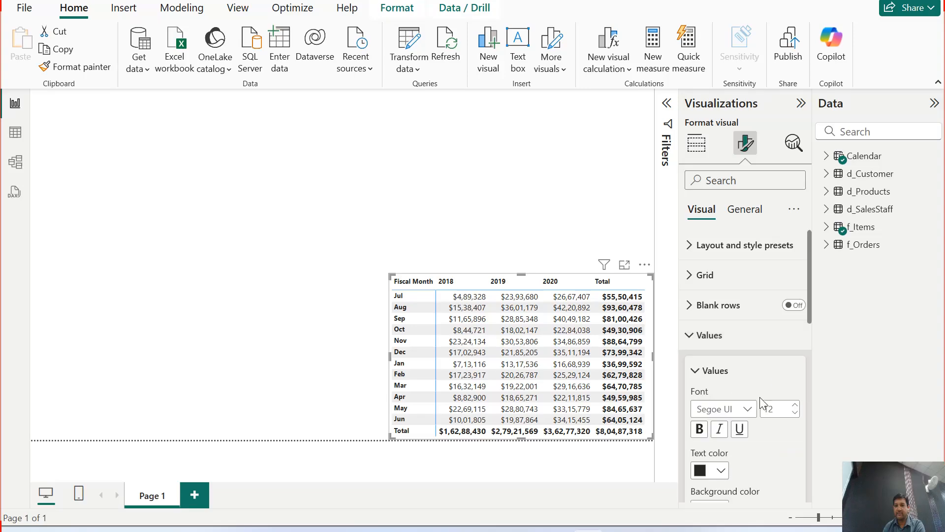
{"action": "left_click", "coordinate": [794, 413]}
{"action": "left_click", "coordinate": [794, 414]}
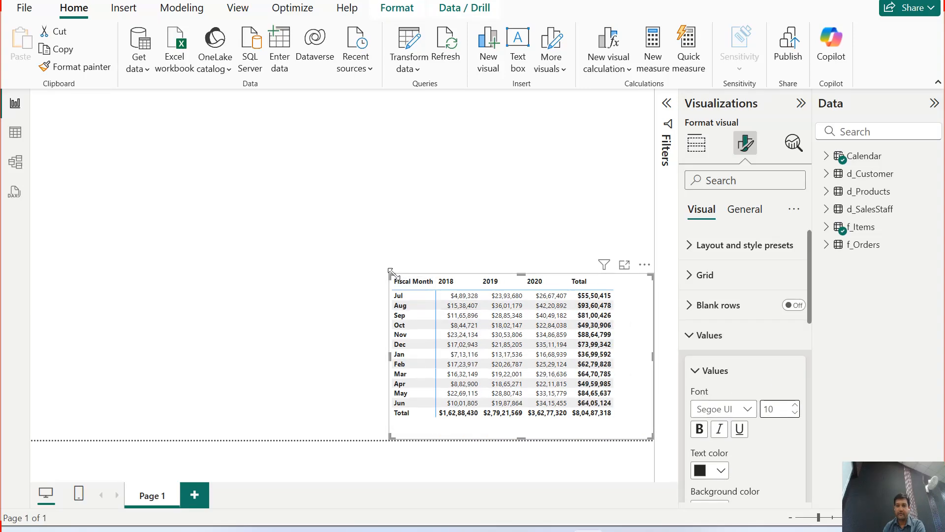
{"action": "left_click_drag", "start_coordinate": [398, 278], "coordinate": [425, 294]}
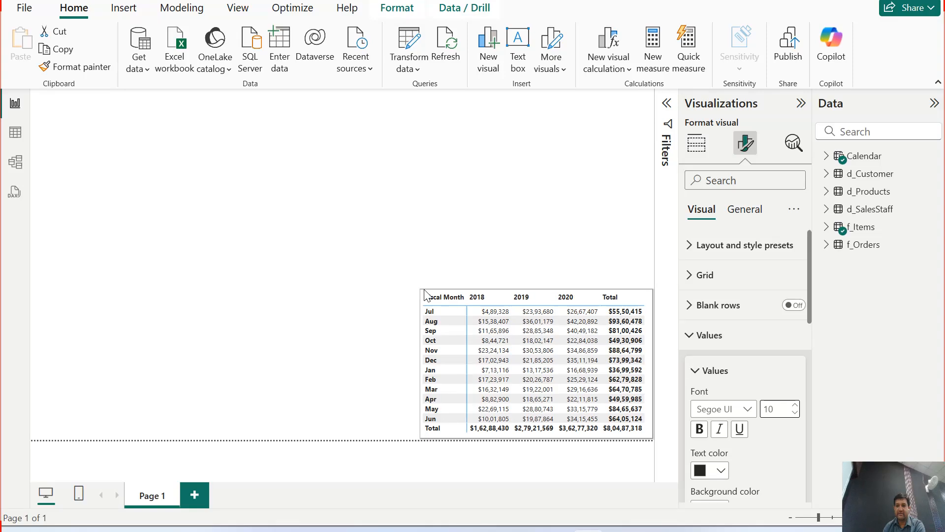
{"action": "left_click", "coordinate": [541, 226]}
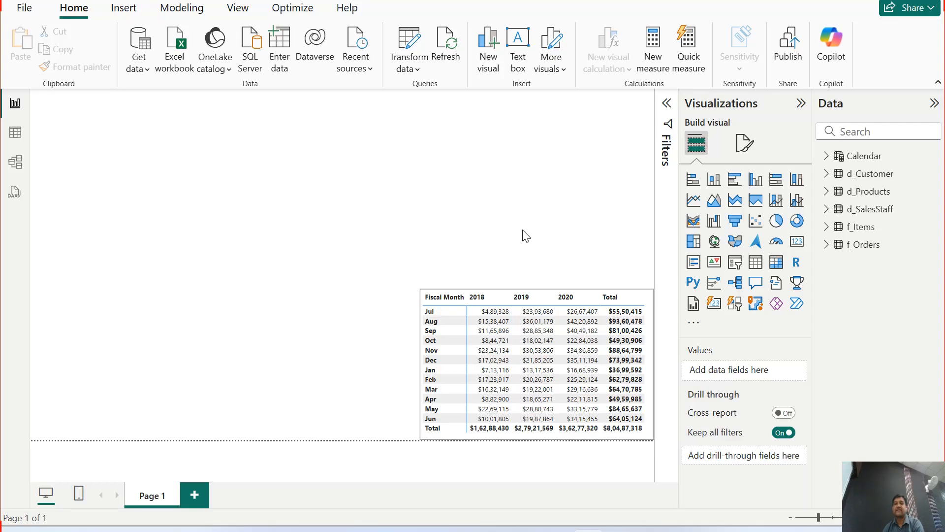
{"action": "left_click", "coordinate": [714, 242]}
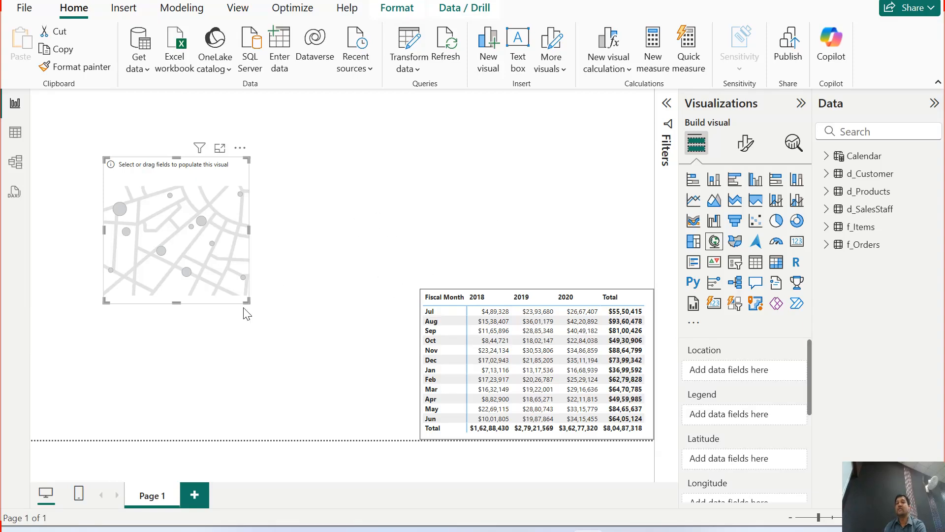
{"action": "left_click", "coordinate": [305, 273]}
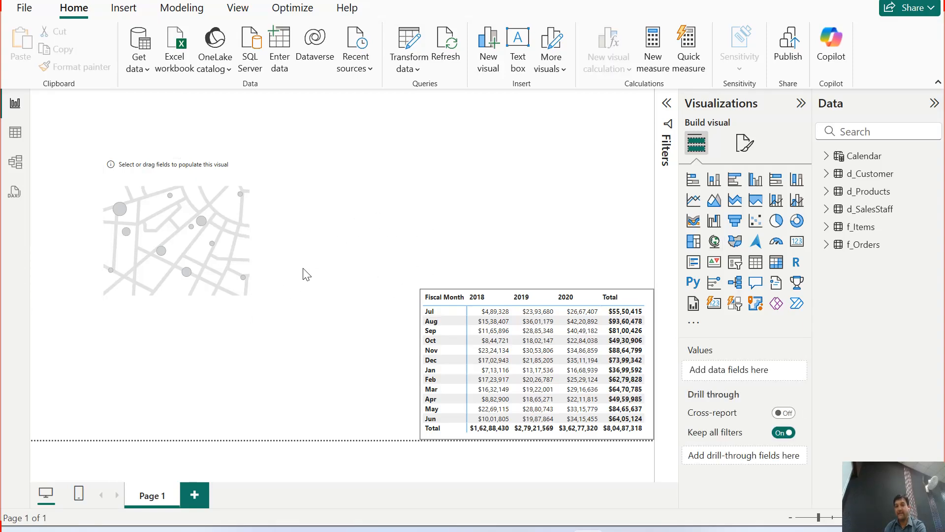
{"action": "left_click", "coordinate": [208, 231]}
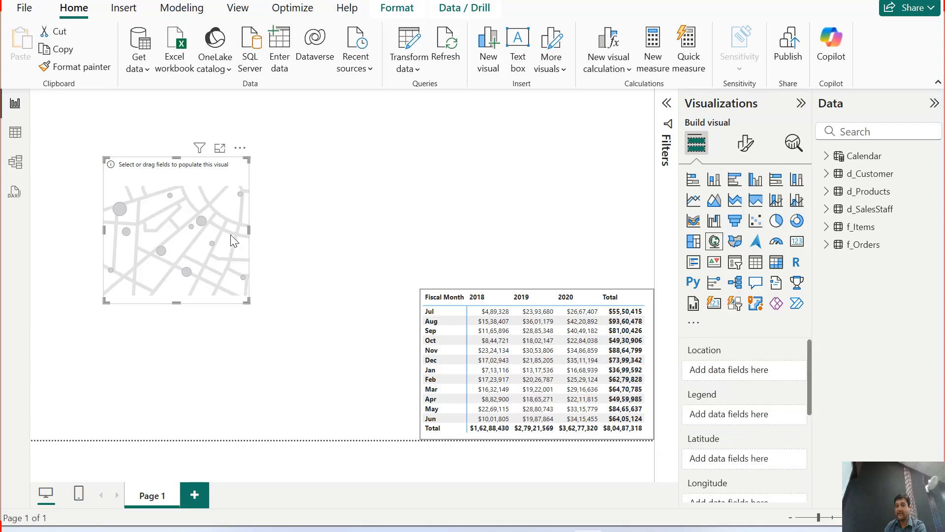
{"action": "left_click", "coordinate": [693, 180]}
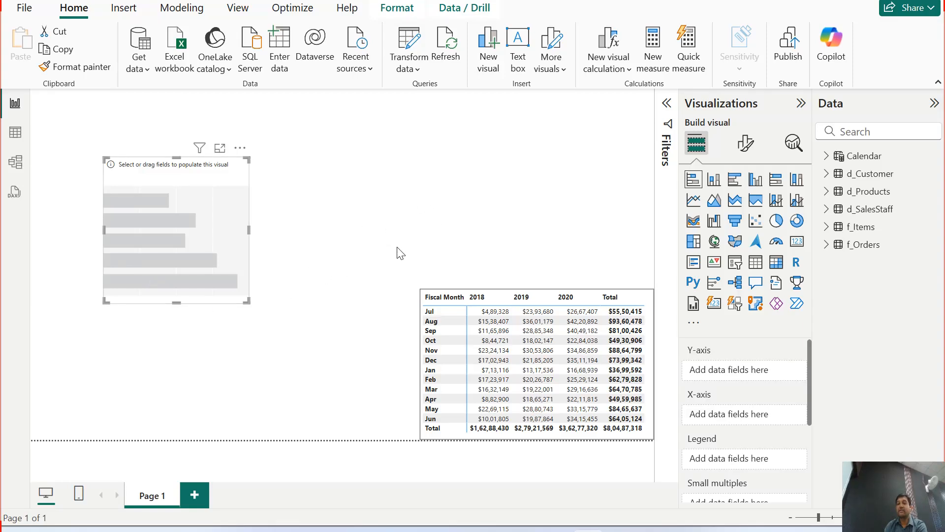
{"action": "left_click", "coordinate": [392, 193]}
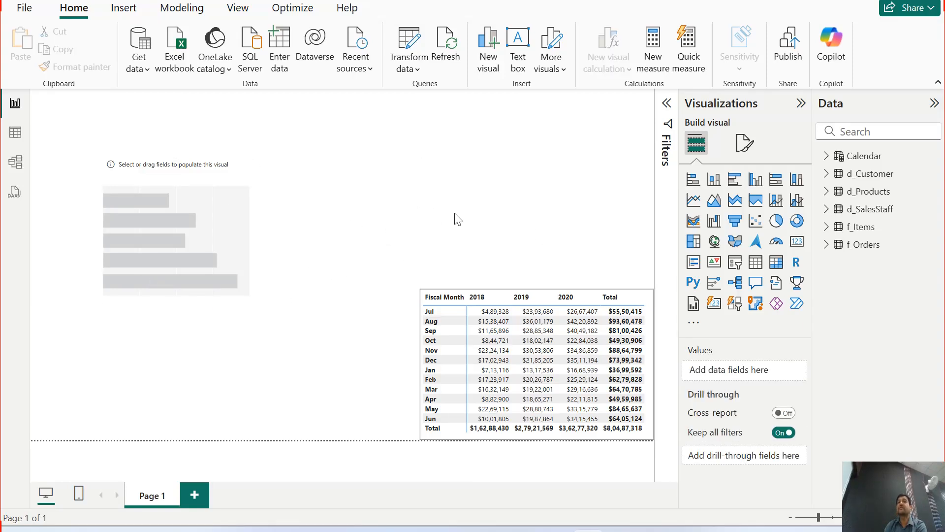
{"action": "left_click", "coordinate": [713, 242]}
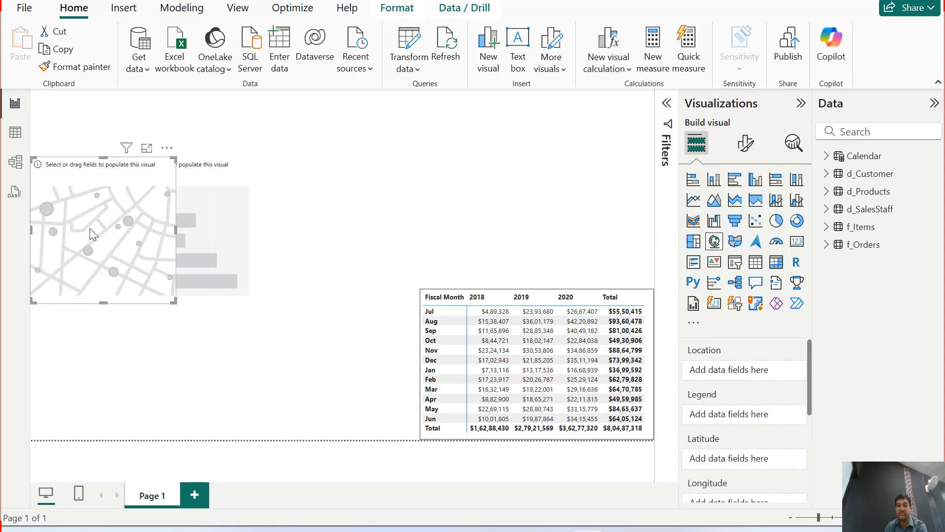
{"action": "left_click", "coordinate": [166, 147]}
{"action": "left_click", "coordinate": [197, 163]}
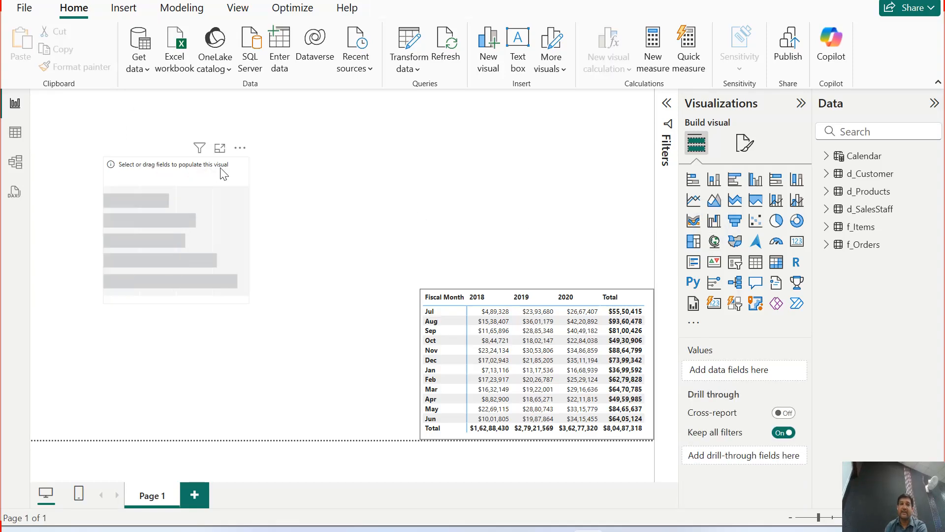
{"action": "left_click", "coordinate": [240, 148]}
{"action": "left_click", "coordinate": [266, 164]}
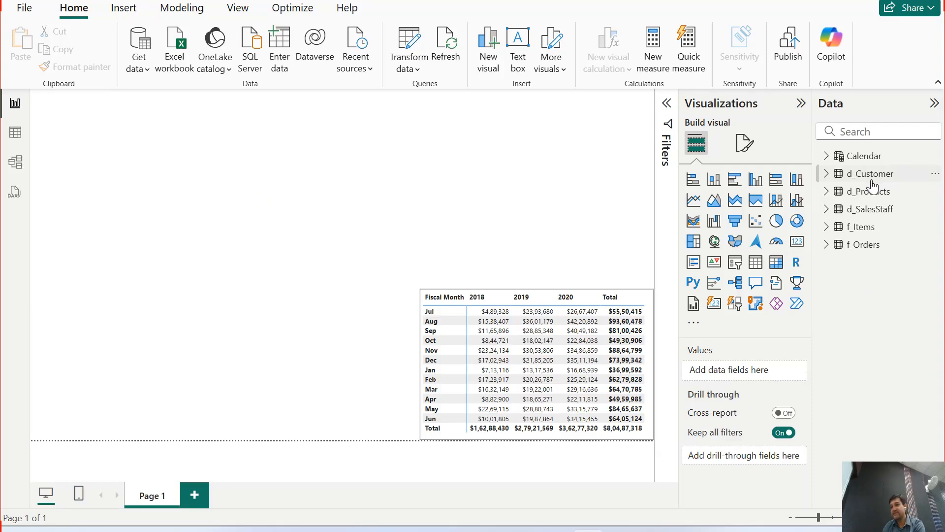
- Show the d_Customer fields in a wider Data pane and review the table's address, state and country columns
{"action": "left_click", "coordinate": [828, 174]}
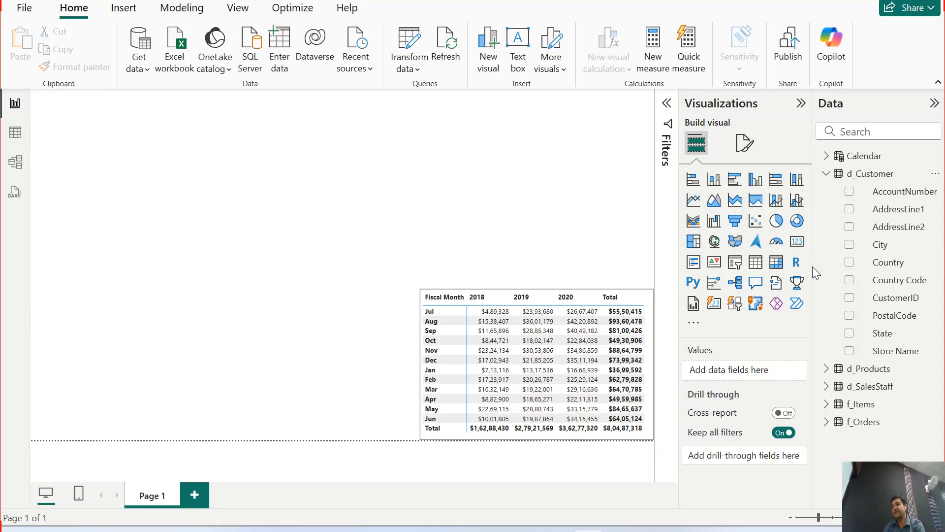
{"action": "left_click_drag", "start_coordinate": [812, 267], "coordinate": [796, 267]}
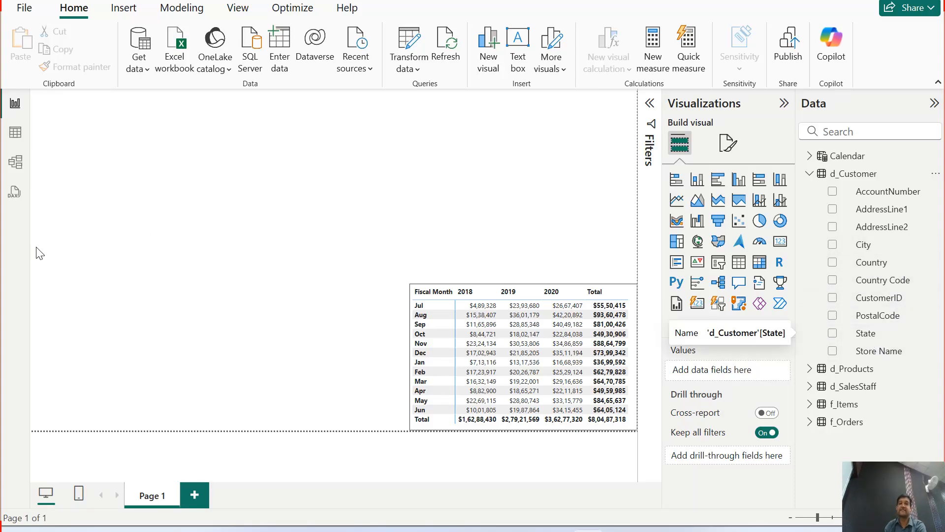
{"action": "left_click", "coordinate": [18, 135]}
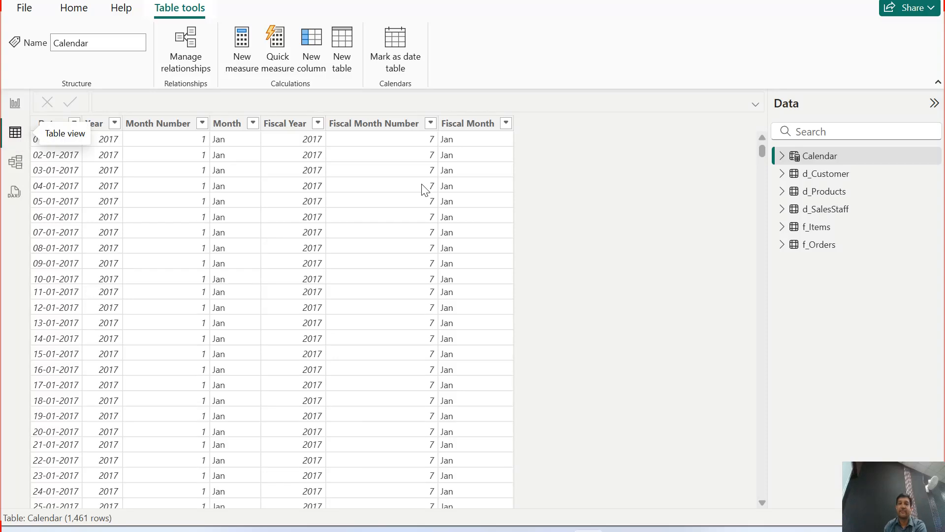
{"action": "left_click", "coordinate": [820, 180]}
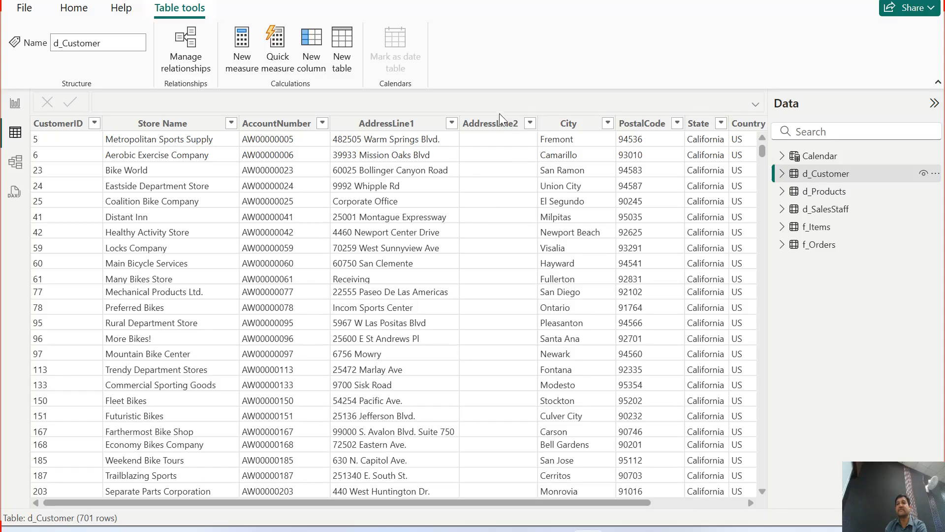
{"action": "left_click_drag", "start_coordinate": [536, 502], "coordinate": [633, 496]}
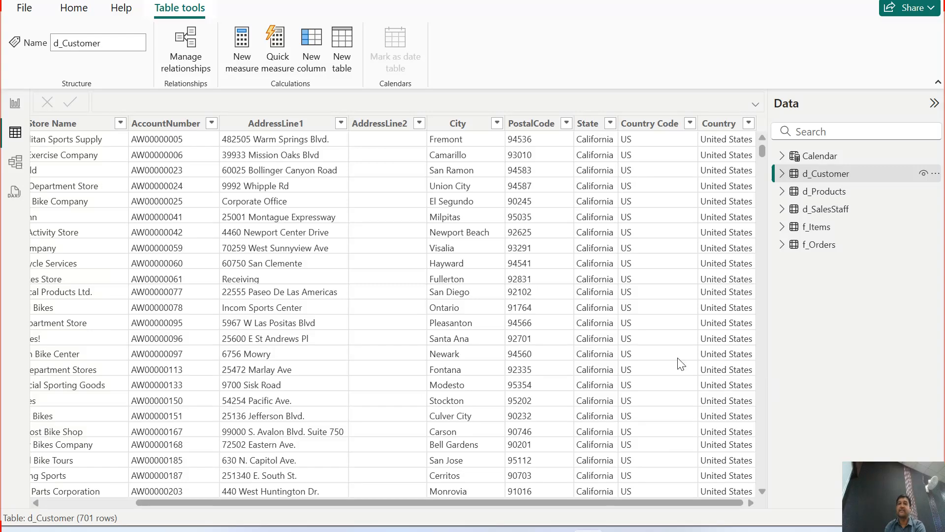
{"action": "left_click", "coordinate": [15, 104]}
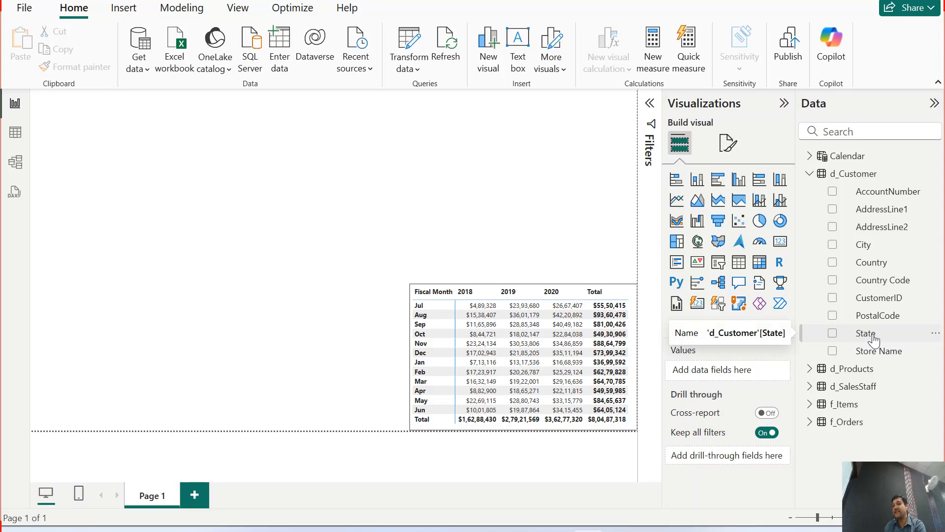
- Create a map visual with the d_Customer State field as its location, placed in the report page's lower-left corner
{"action": "left_click_drag", "start_coordinate": [874, 339], "coordinate": [169, 376]}
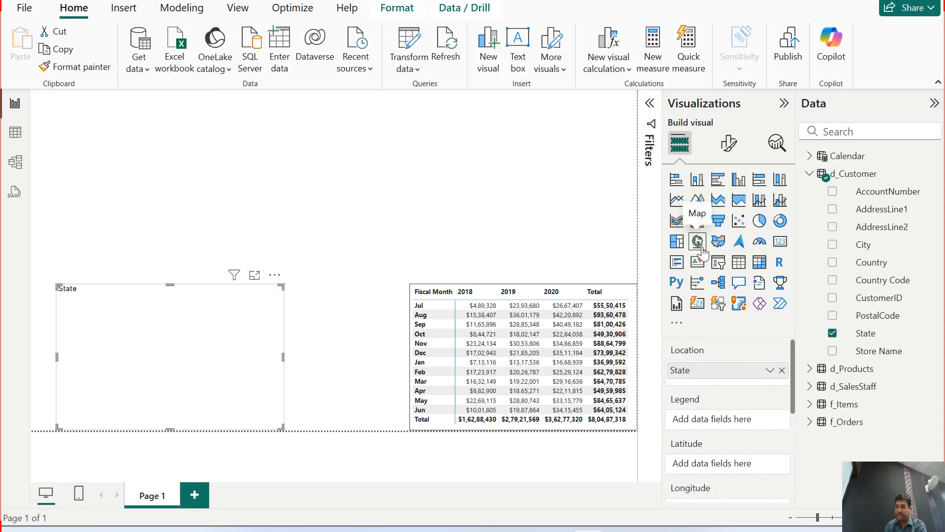
{"action": "left_click_drag", "start_coordinate": [205, 294], "coordinate": [180, 294]}
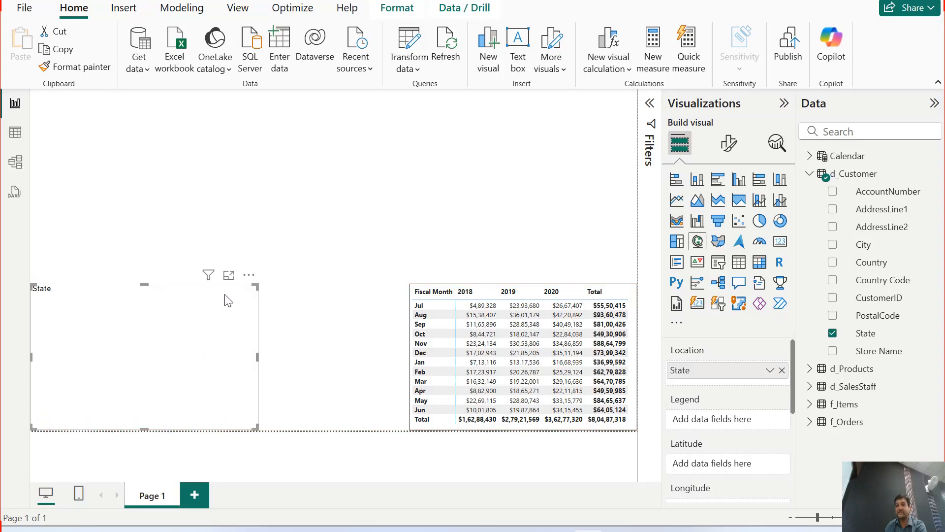
{"action": "left_click", "coordinate": [229, 274]}
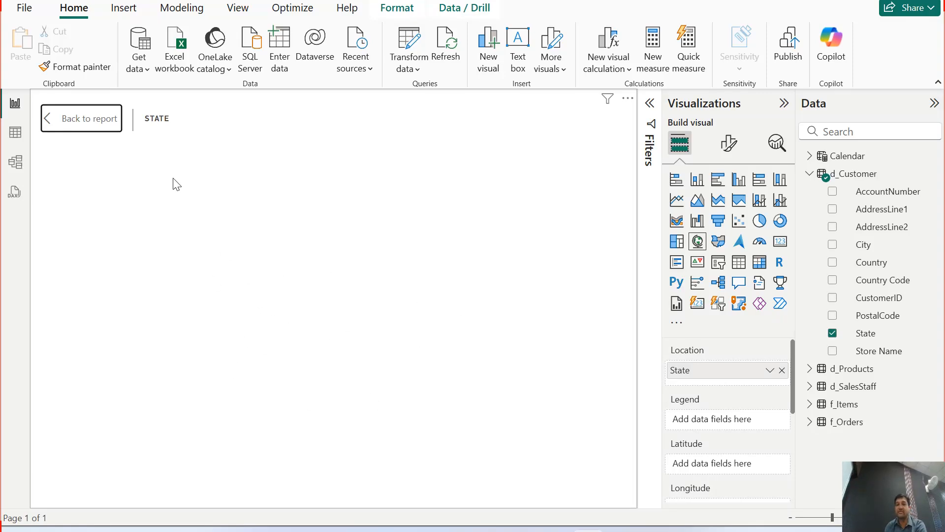
{"action": "left_click", "coordinate": [81, 122]}
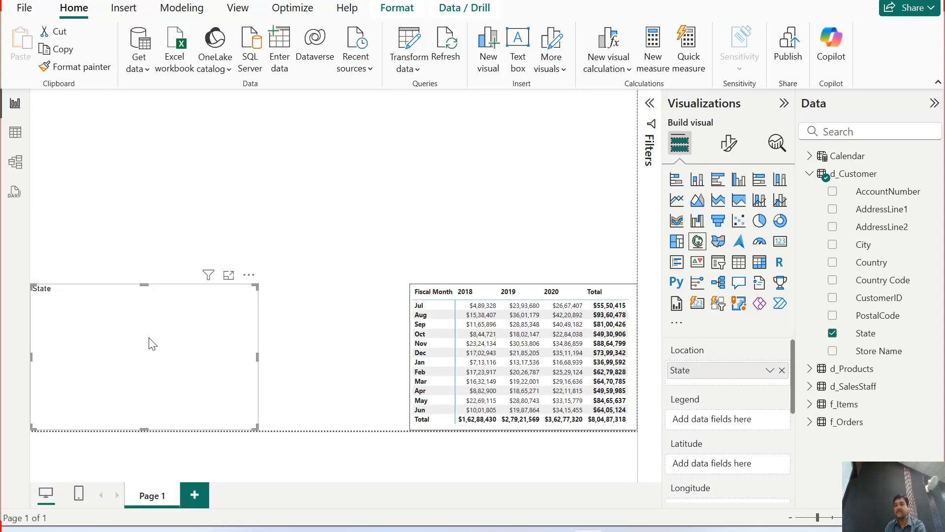
- Make the State map visual narrower, leaving more free space between it and the revenue matrix
{"action": "left_click", "coordinate": [261, 363]}
{"action": "left_click", "coordinate": [249, 359]}
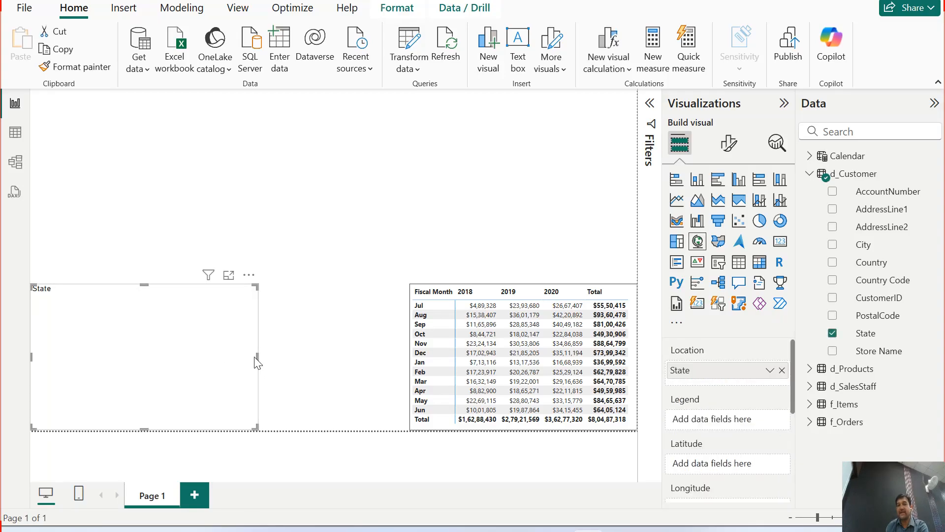
{"action": "left_click", "coordinate": [260, 358]}
{"action": "left_click", "coordinate": [251, 359]}
{"action": "left_click_drag", "start_coordinate": [256, 356], "coordinate": [216, 356]}
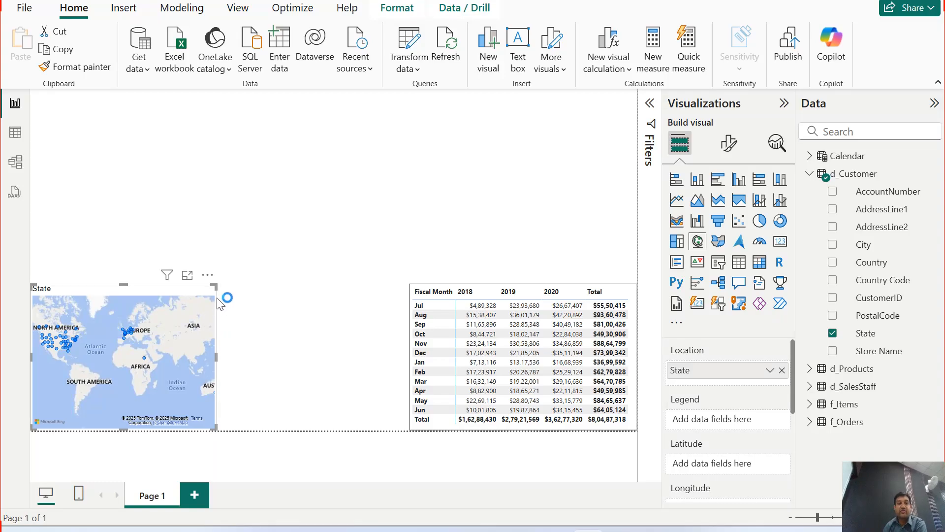
{"action": "left_click_drag", "start_coordinate": [215, 286], "coordinate": [229, 284]}
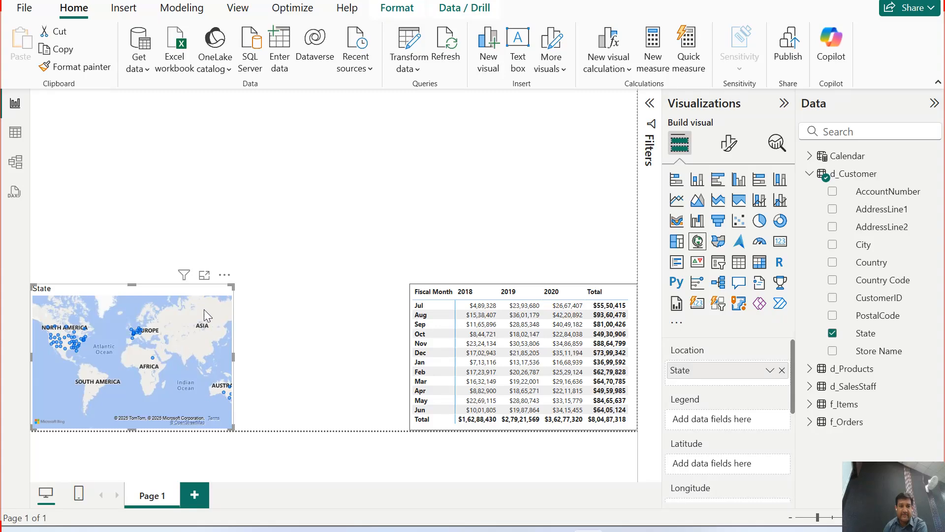
- Examine the State map in focus mode across the continents and check its remaining field wells down to Bubble size
{"action": "left_click", "coordinate": [204, 275]}
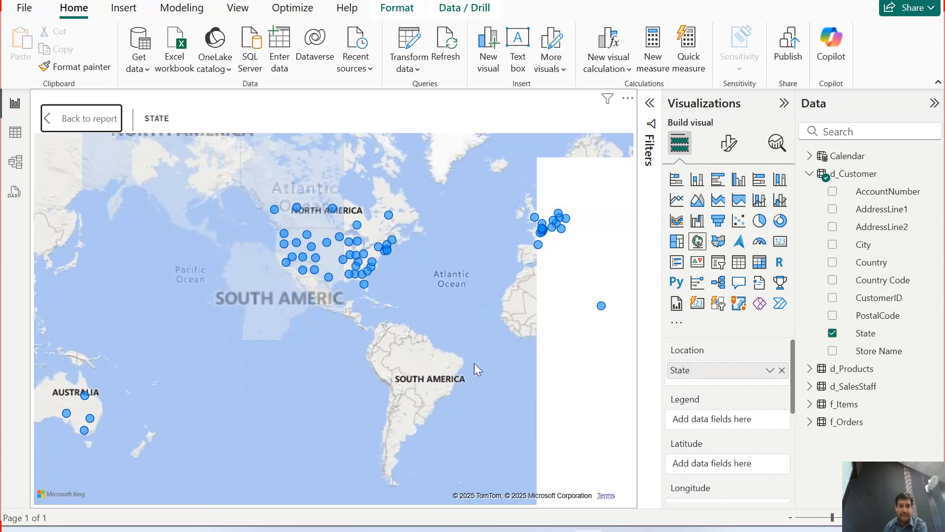
{"action": "left_click_drag", "start_coordinate": [441, 297], "coordinate": [320, 334]}
{"action": "left_click_drag", "start_coordinate": [549, 405], "coordinate": [516, 410]}
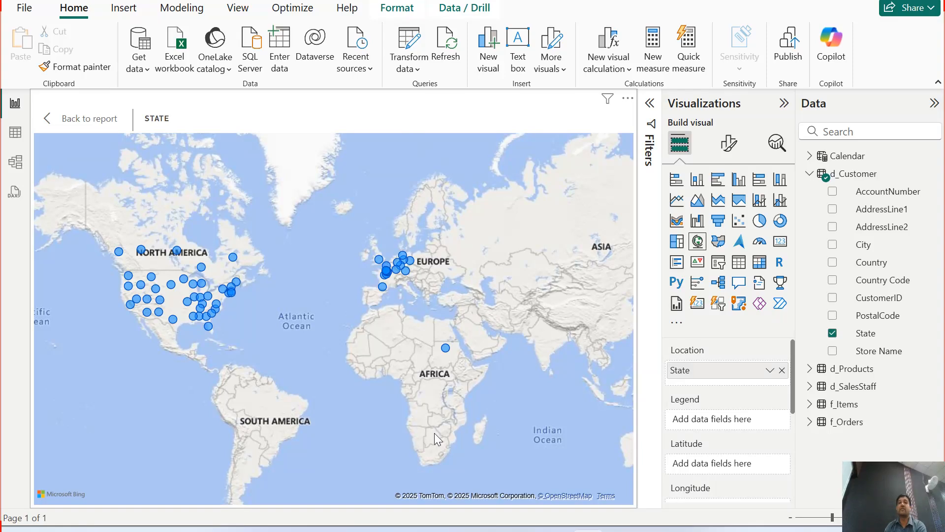
{"action": "left_click_drag", "start_coordinate": [551, 391], "coordinate": [142, 402]}
{"action": "left_click_drag", "start_coordinate": [246, 355], "coordinate": [565, 374]}
{"action": "left_click_drag", "start_coordinate": [240, 359], "coordinate": [306, 344]}
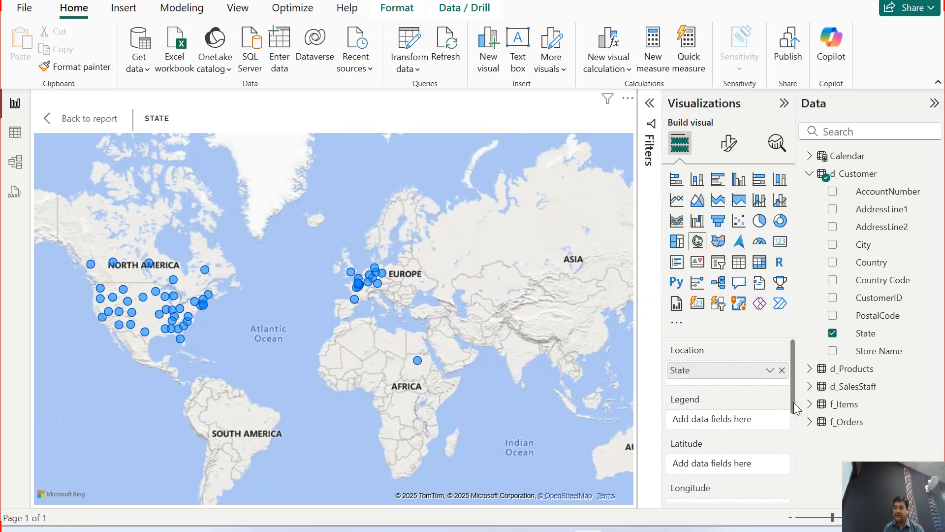
{"action": "left_click_drag", "start_coordinate": [794, 403], "coordinate": [791, 435]}
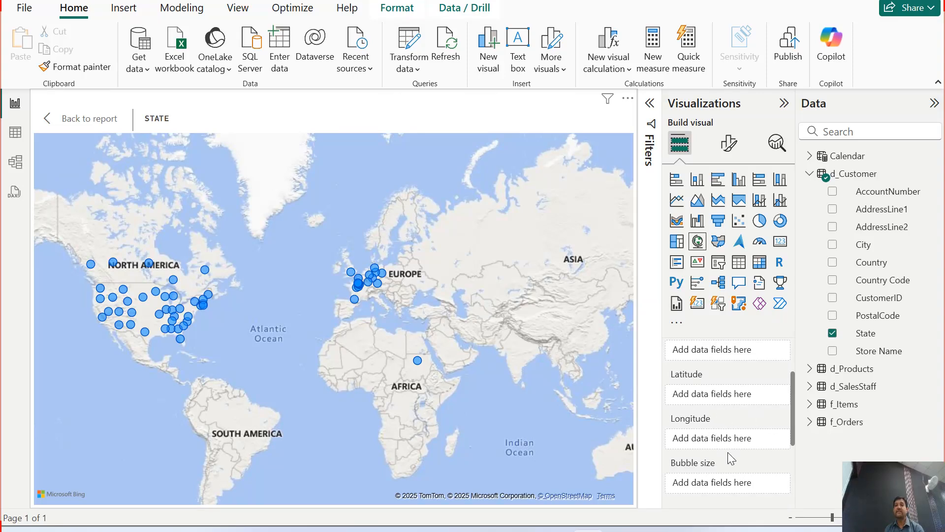
- Size the State map's bubbles by the Revenue measure from the f_Items table
{"action": "left_click_drag", "start_coordinate": [793, 433], "coordinate": [791, 454]}
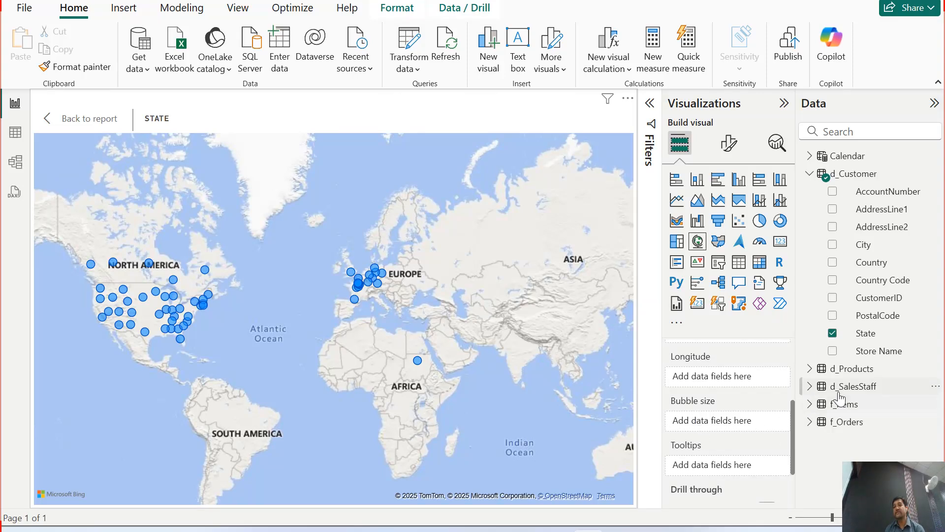
{"action": "left_click", "coordinate": [812, 408]}
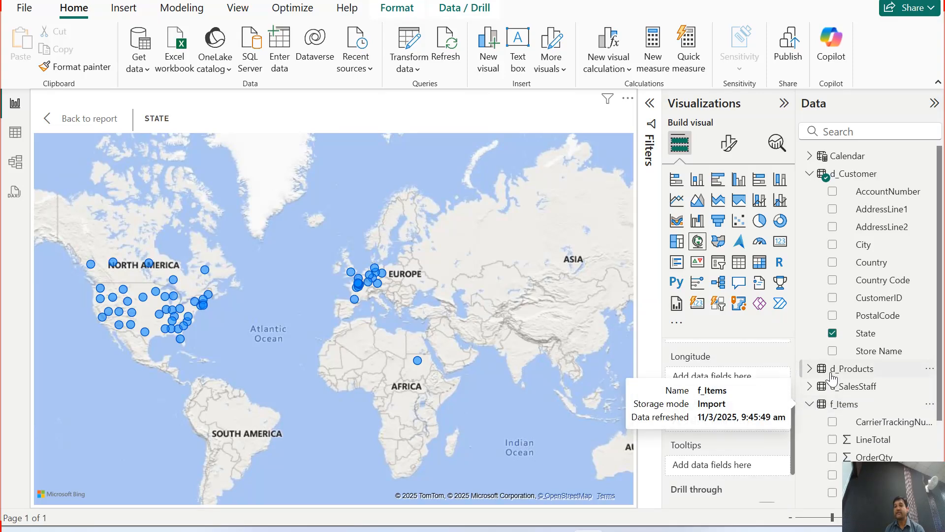
{"action": "scroll", "coordinate": [866, 355], "scroll_direction": "down", "scroll_amount": 2}
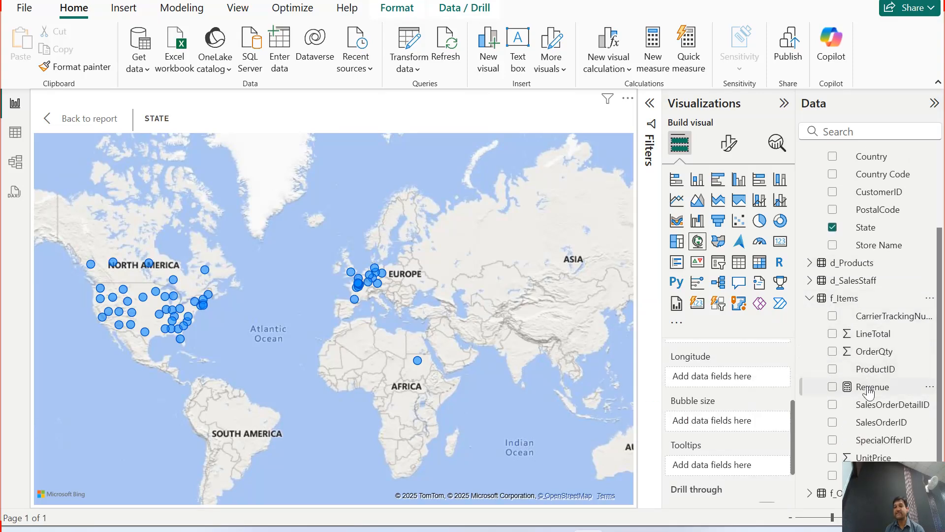
{"action": "left_click_drag", "start_coordinate": [868, 393], "coordinate": [734, 422]}
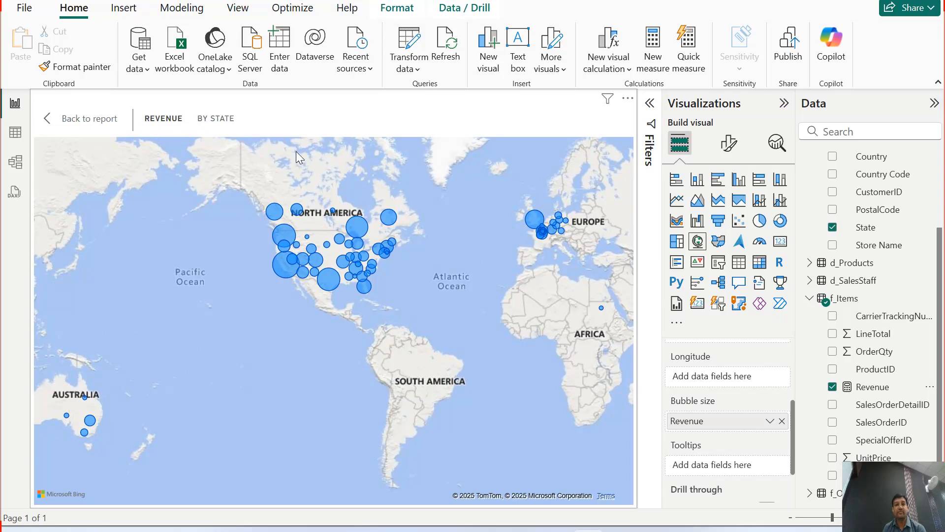
{"action": "left_click_drag", "start_coordinate": [471, 331], "coordinate": [371, 346]}
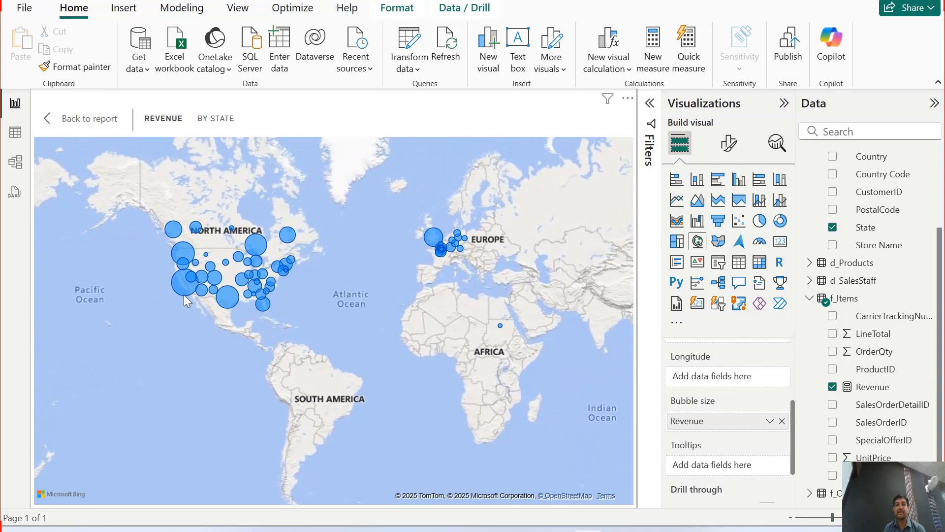
- Inspect the revenue bubbles over the United States, highlighting the large southern one and clearing the highlight
{"action": "mouse_move", "coordinate": [189, 288]}
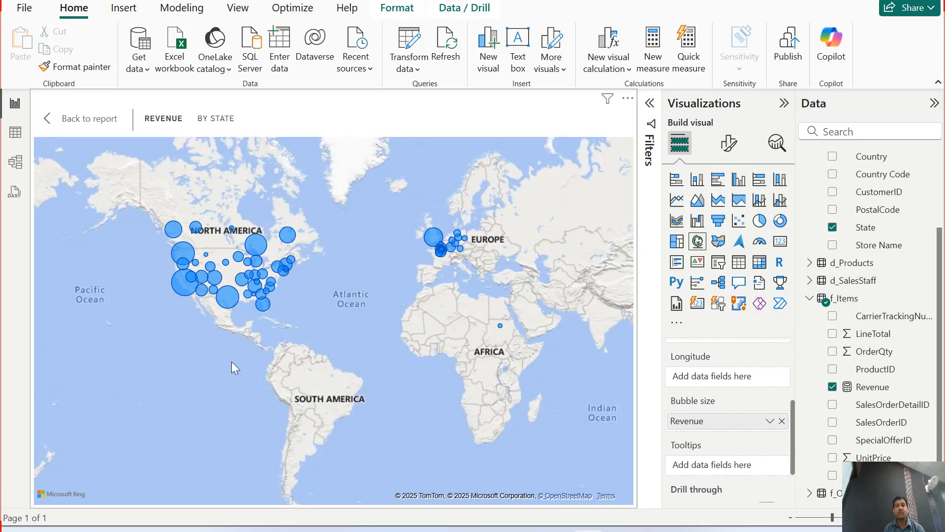
{"action": "left_click", "coordinate": [230, 299]}
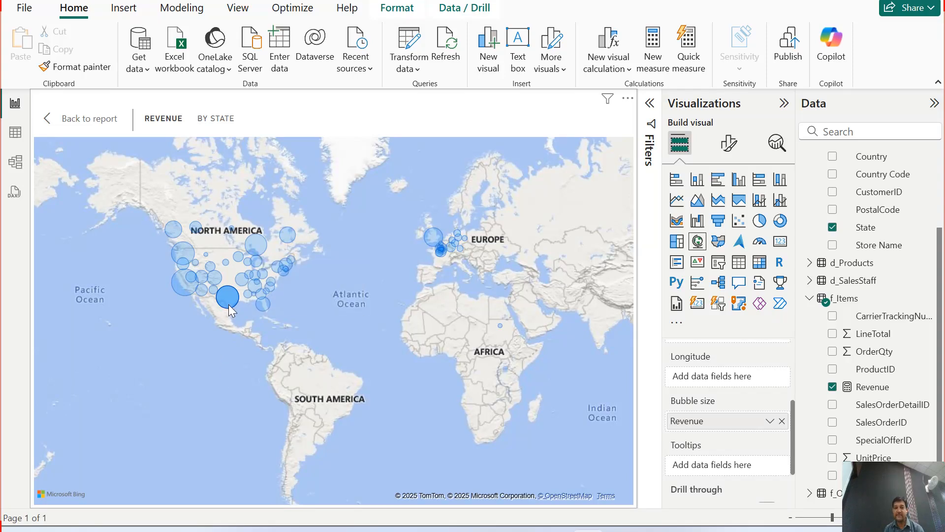
{"action": "mouse_move", "coordinate": [229, 303]}
{"action": "left_click", "coordinate": [269, 385]}
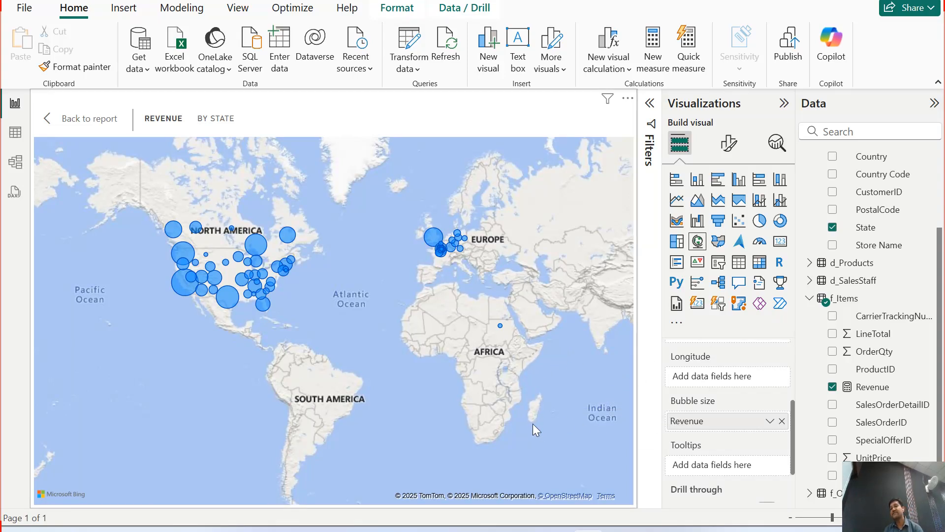
- Colour the map bubbles by country, using the d_Customer Country field as the legend
{"action": "scroll", "coordinate": [717, 392], "scroll_direction": "up", "scroll_amount": 3}
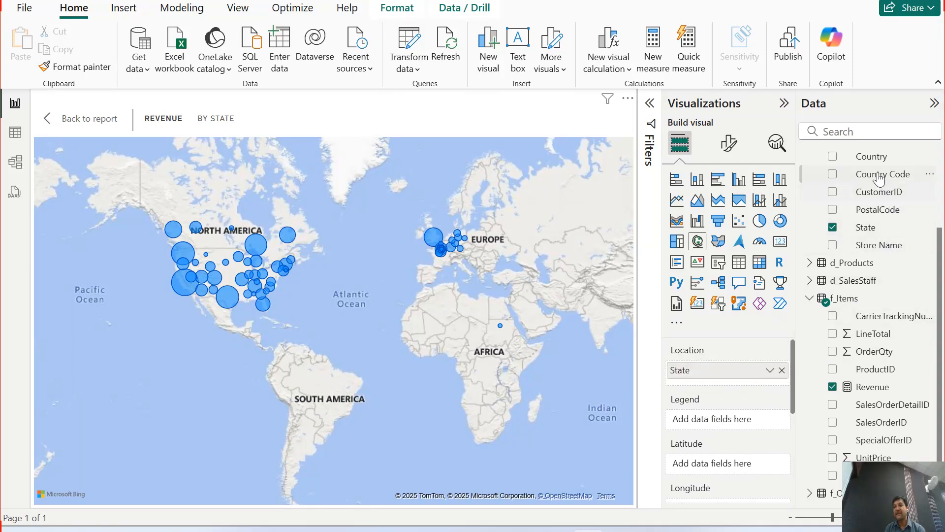
{"action": "left_click_drag", "start_coordinate": [871, 158], "coordinate": [750, 421]}
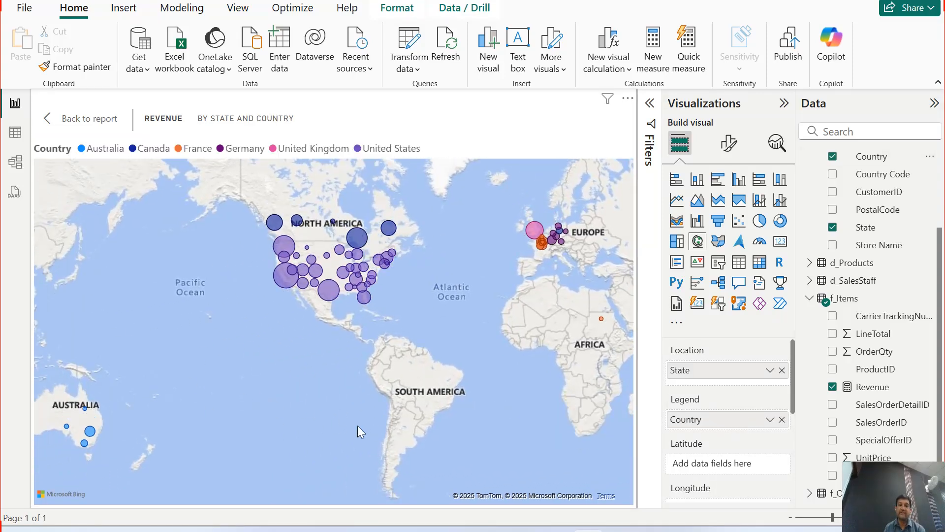
{"action": "left_click_drag", "start_coordinate": [337, 357], "coordinate": [231, 376]}
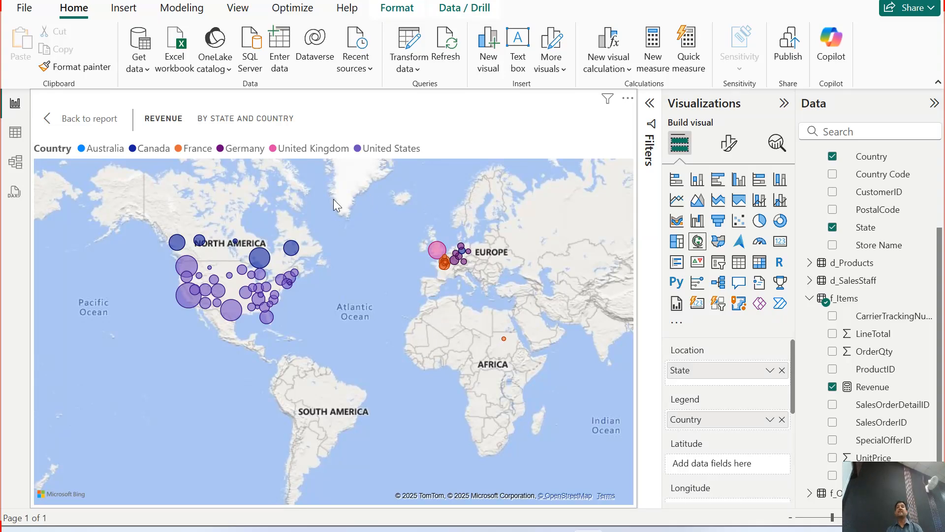
- Open the d_Customer query in Power Query Editor and refresh its preview, showing the State and Country columns
{"action": "left_click", "coordinate": [15, 132]}
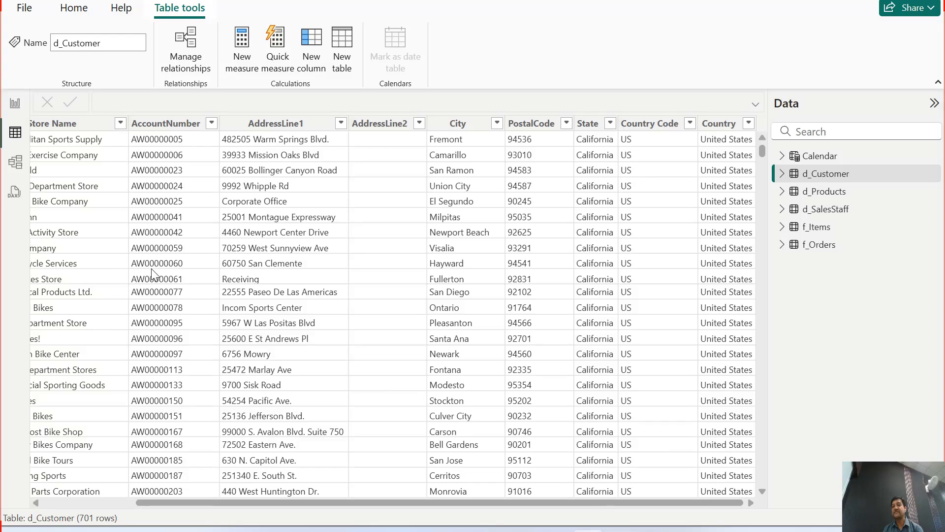
{"action": "left_click", "coordinate": [16, 103]}
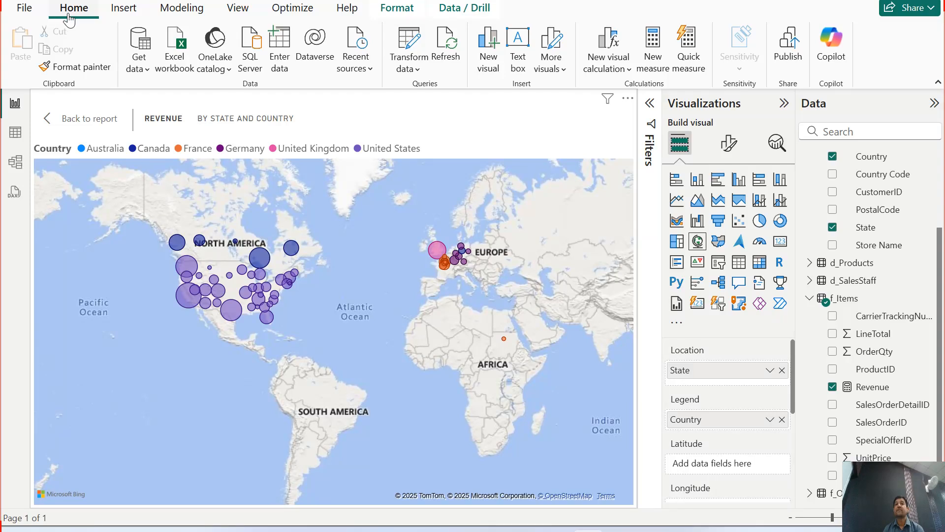
{"action": "left_click", "coordinate": [406, 74]}
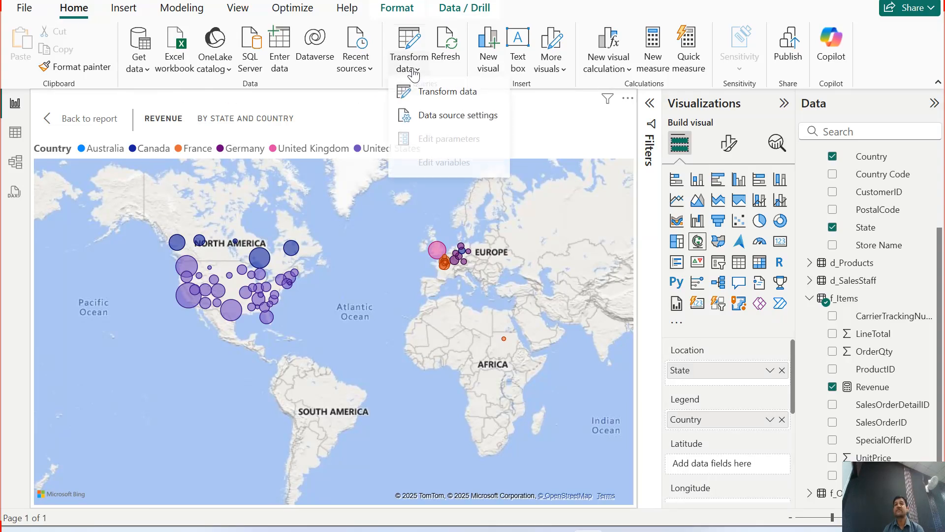
{"action": "left_click", "coordinate": [424, 96]}
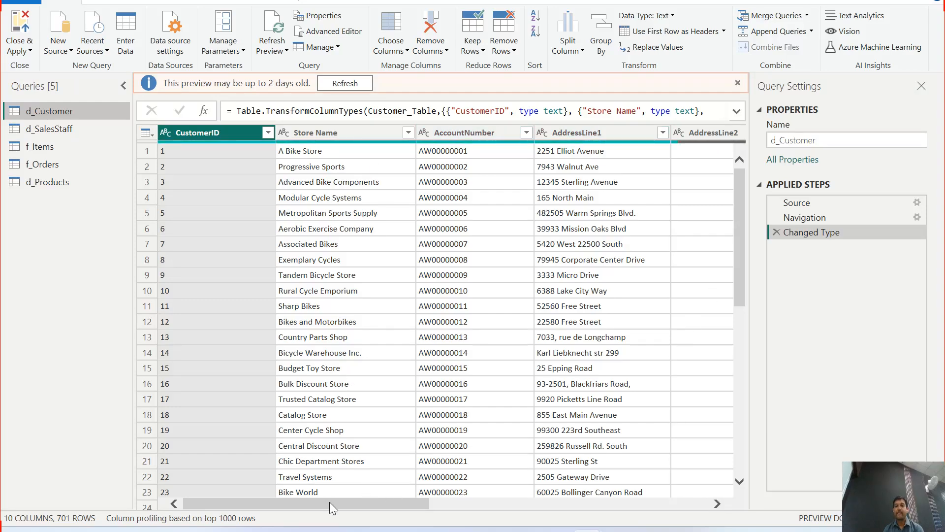
{"action": "left_click_drag", "start_coordinate": [330, 501], "coordinate": [655, 489]}
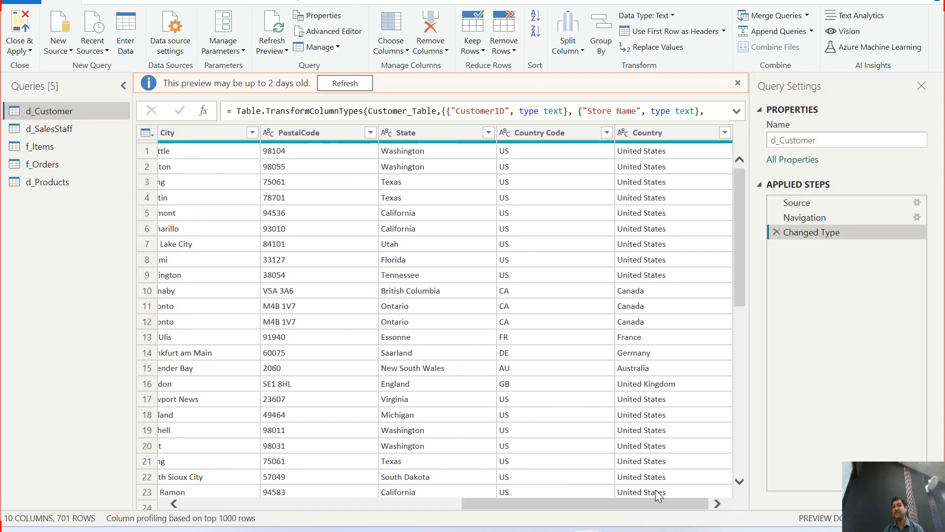
{"action": "left_click", "coordinate": [346, 83]}
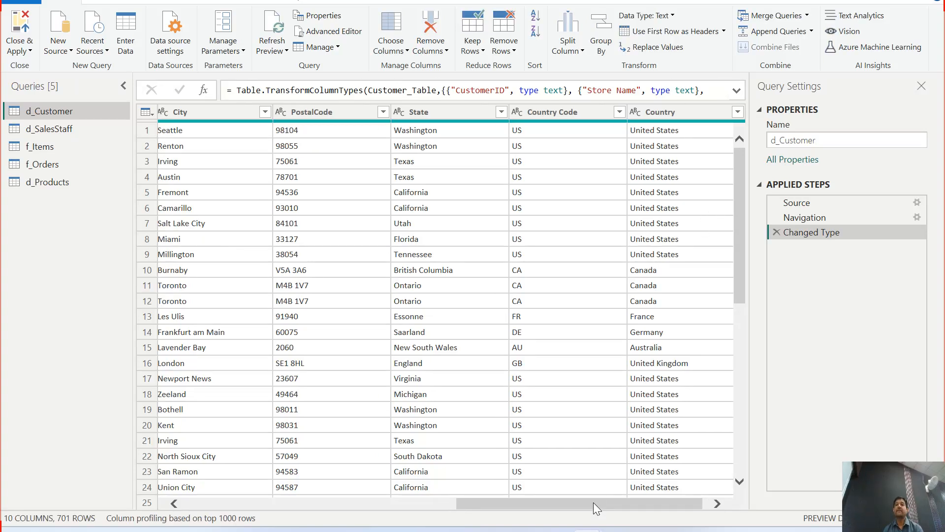
{"action": "left_click_drag", "start_coordinate": [593, 502], "coordinate": [599, 502]}
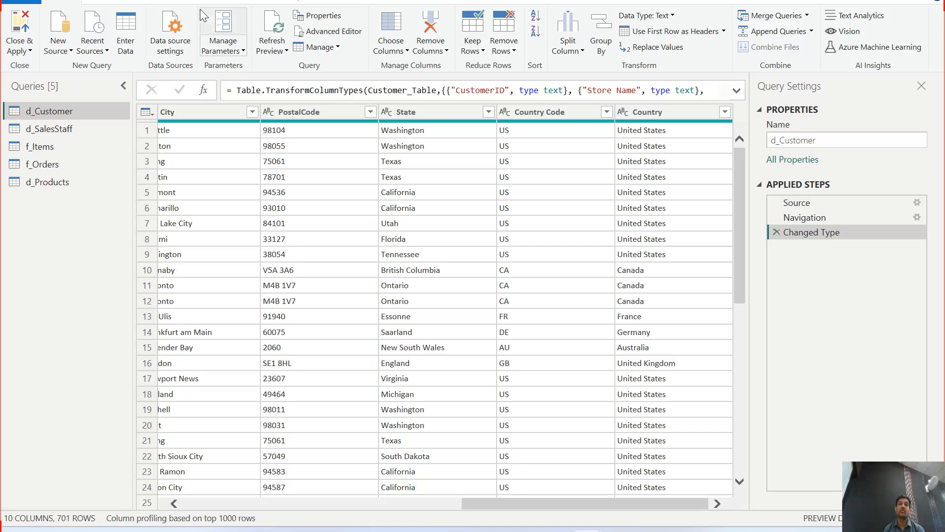
- Start a custom column in the d_Customer query and name it Region
{"action": "left_click", "coordinate": [183, 3]}
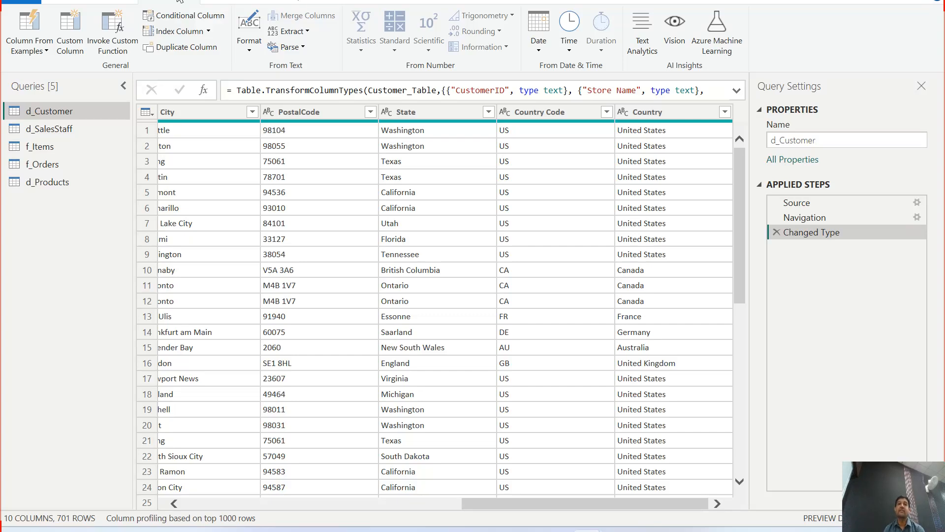
{"action": "left_click", "coordinate": [73, 26]}
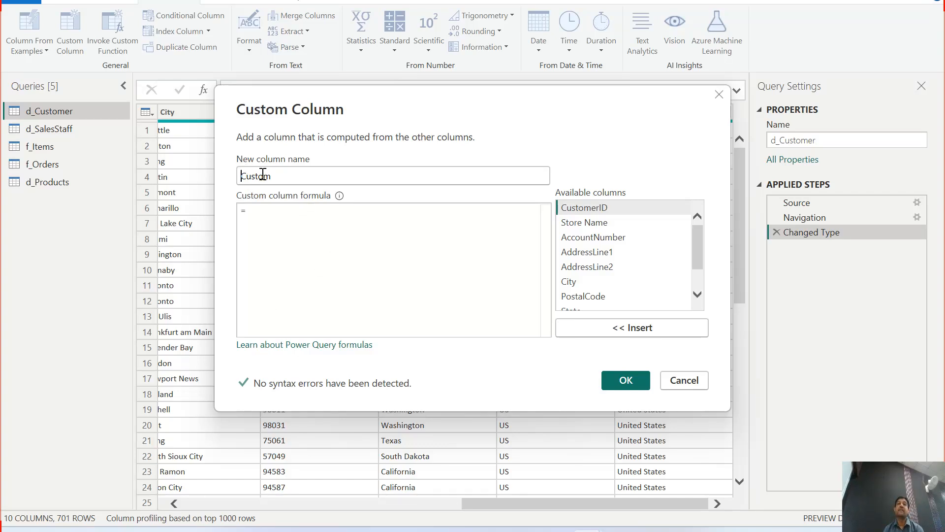
{"action": "double_click", "coordinate": [282, 174]}
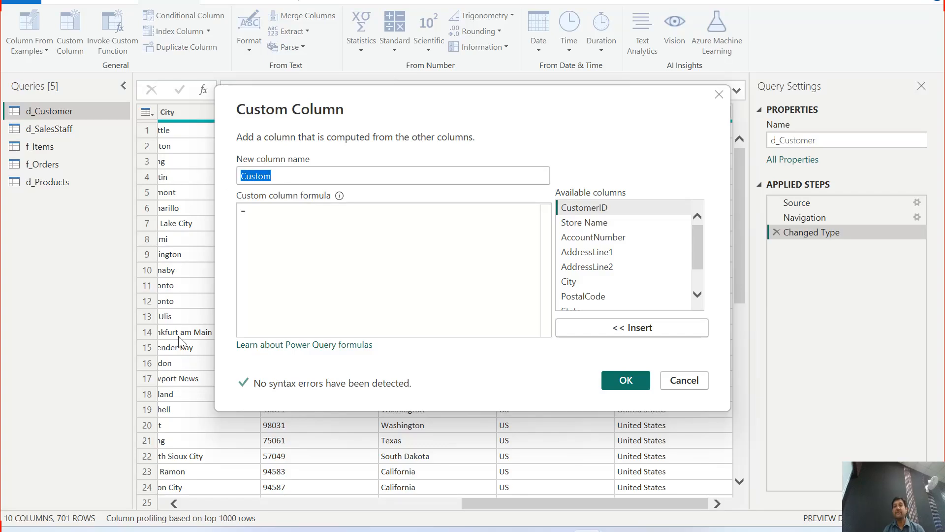
{"action": "type", "text": "Region"}
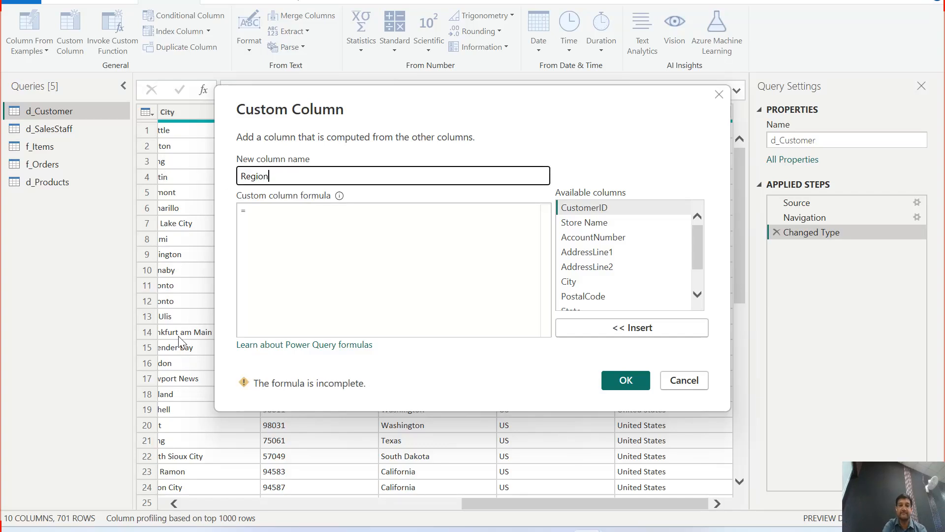
- Create the Region column with the formula [State]&", "&[Country], joining state and country with a comma and space
{"action": "left_click", "coordinate": [280, 226]}
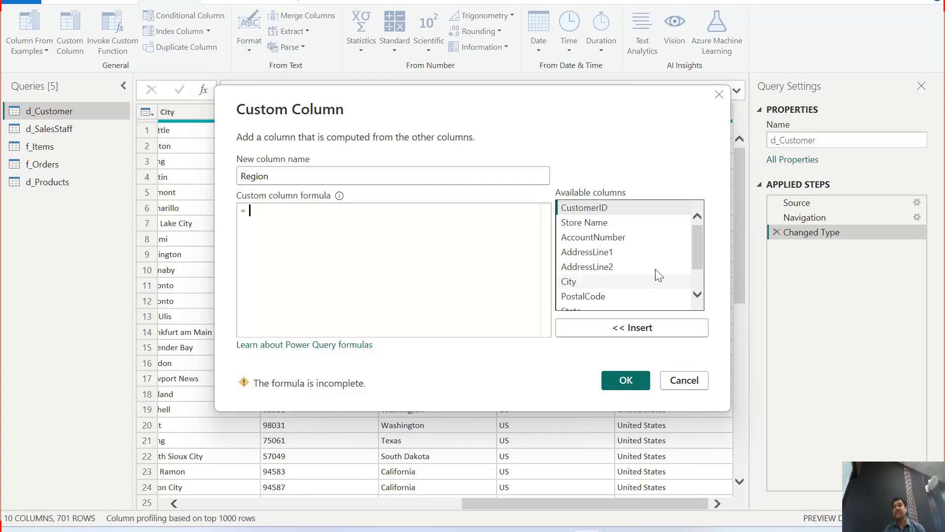
{"action": "left_click_drag", "start_coordinate": [690, 255], "coordinate": [695, 279]}
{"action": "left_click", "coordinate": [608, 274]}
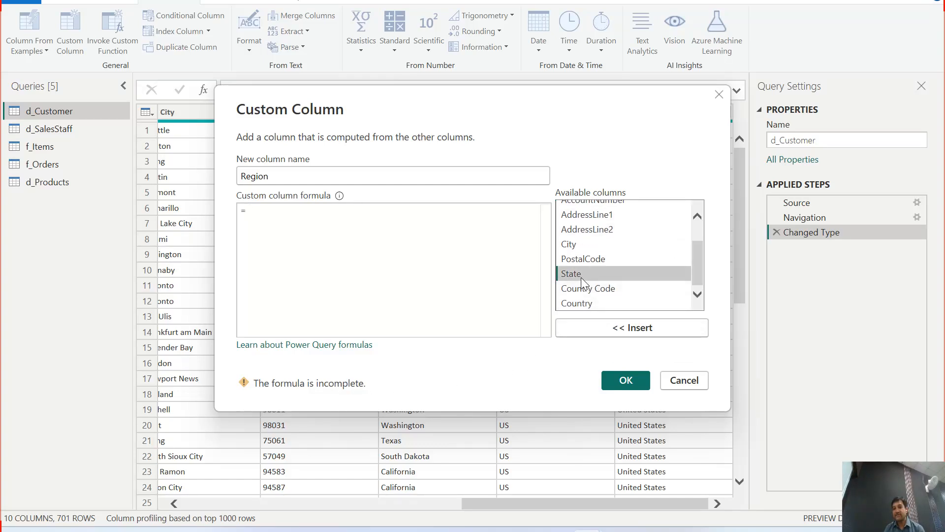
{"action": "left_click", "coordinate": [607, 326]}
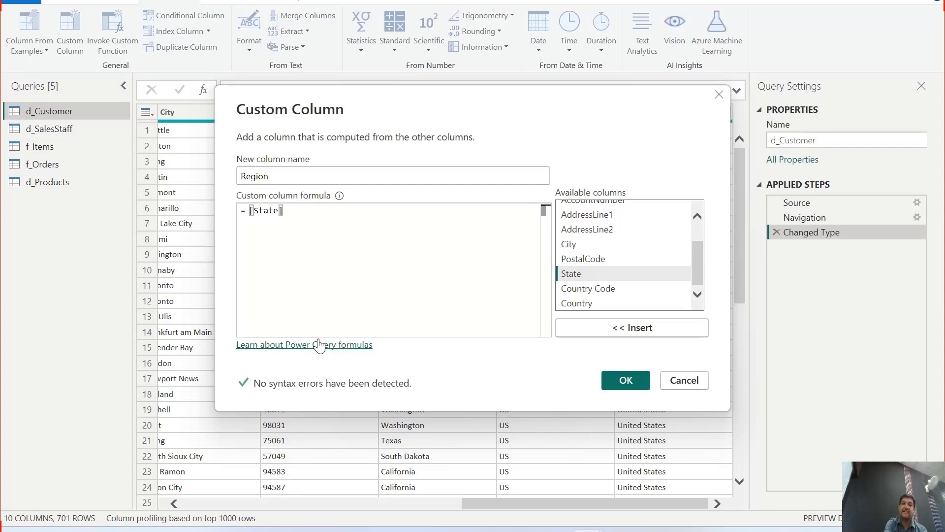
{"action": "type", "text": "&"}
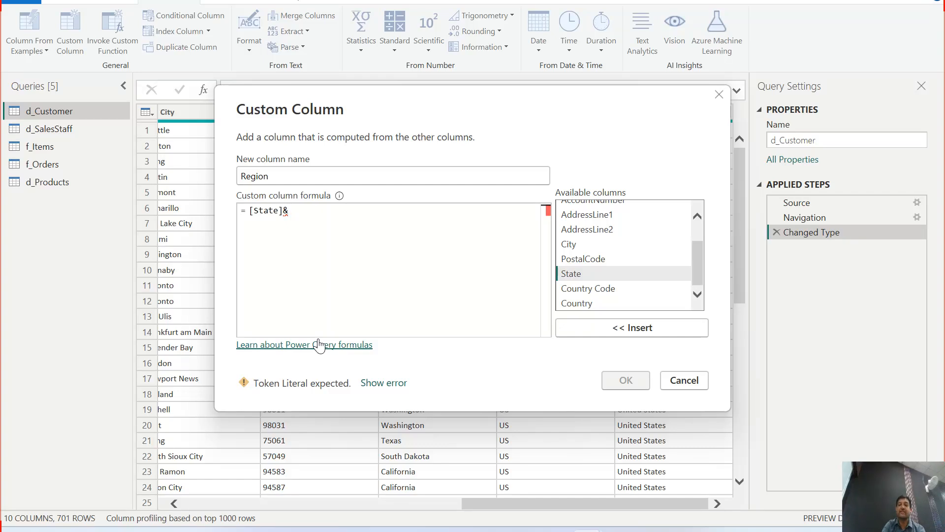
{"action": "type", "text": "\"\""}
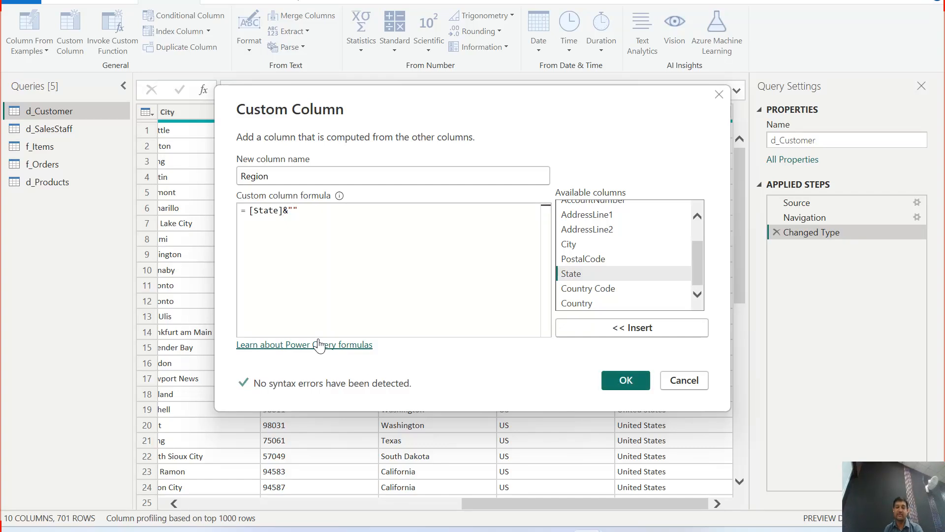
{"action": "type", "text": ","}
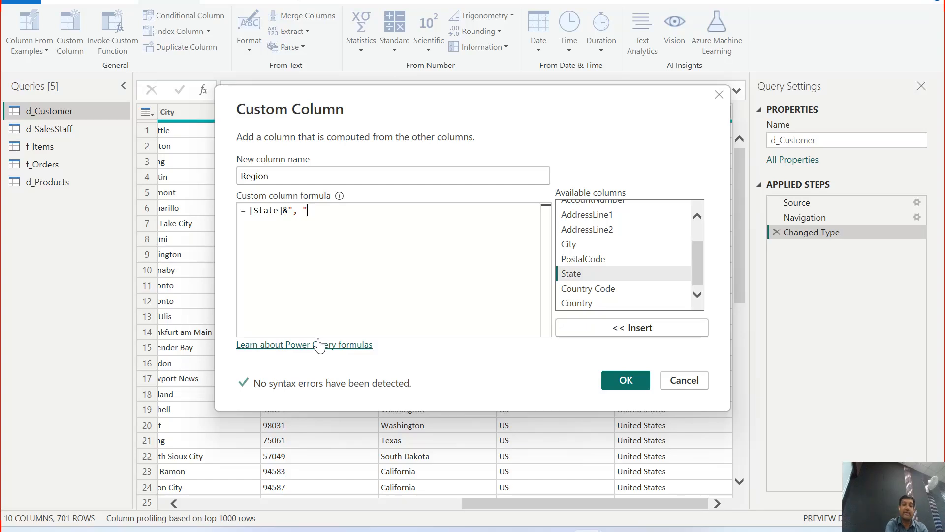
{"action": "type", "text": "&"}
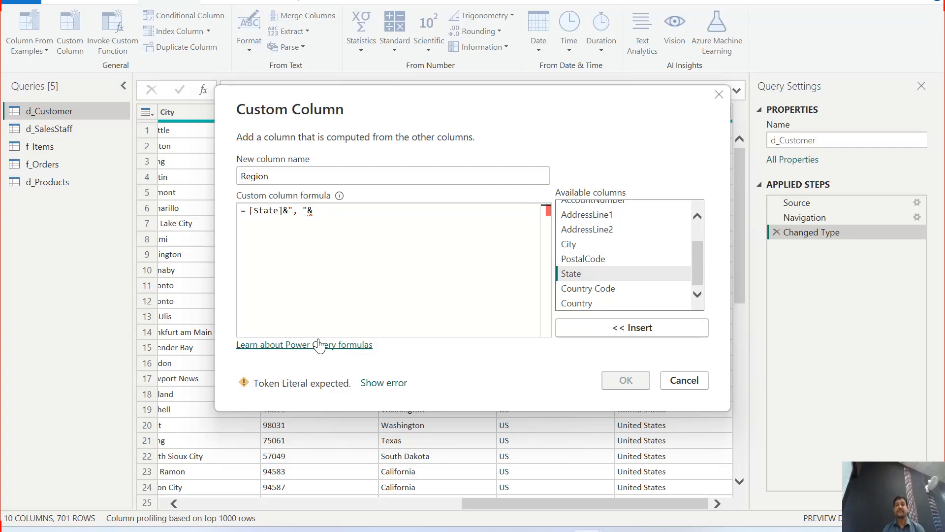
{"action": "left_click", "coordinate": [588, 305]}
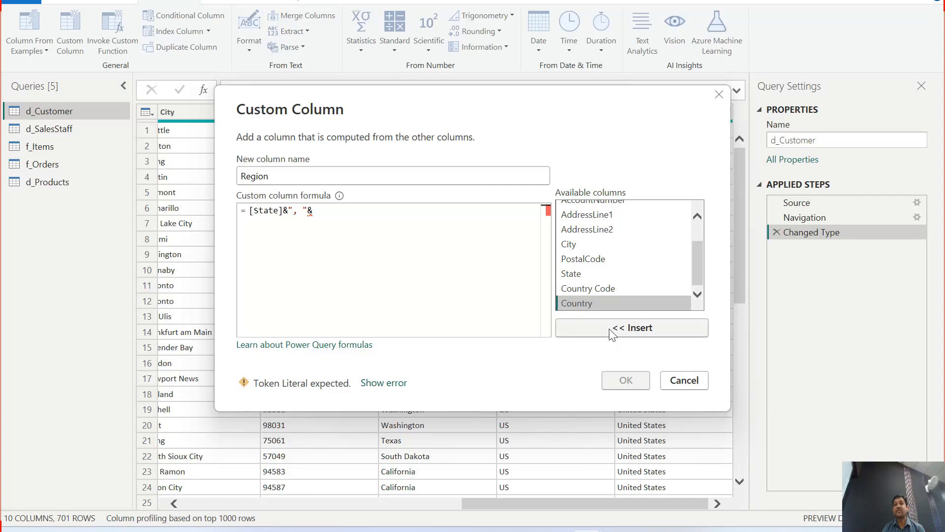
{"action": "left_click", "coordinate": [612, 330]}
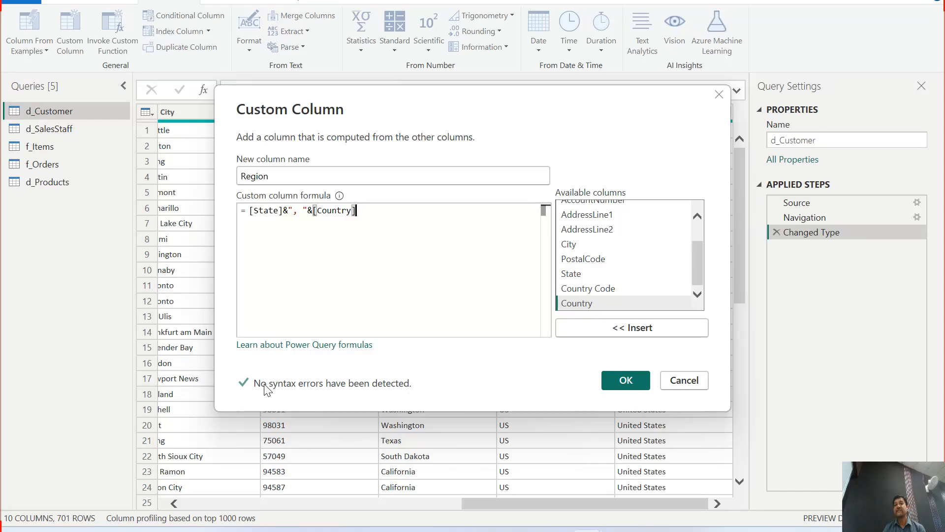
{"action": "left_click", "coordinate": [629, 389]}
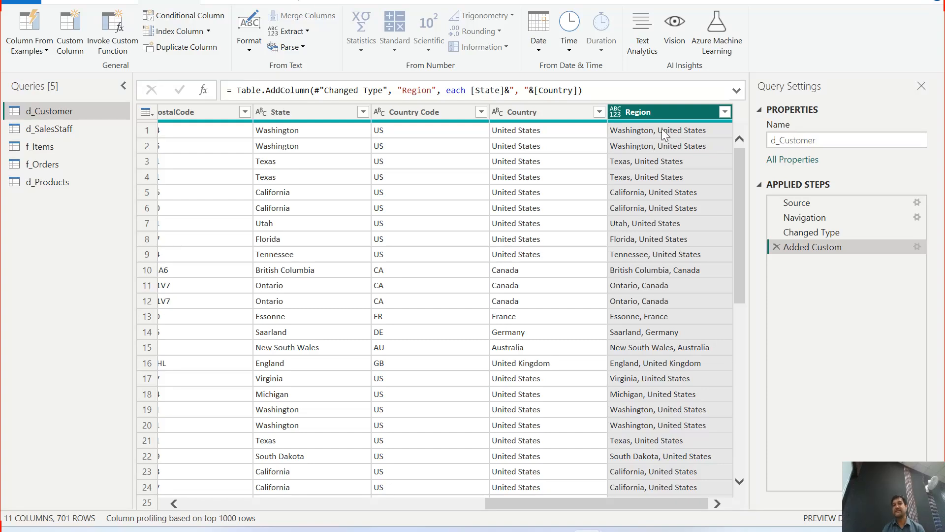
- Set the Region column's data type to Text, and apply the query changes back to the report
{"action": "left_click", "coordinate": [615, 113]}
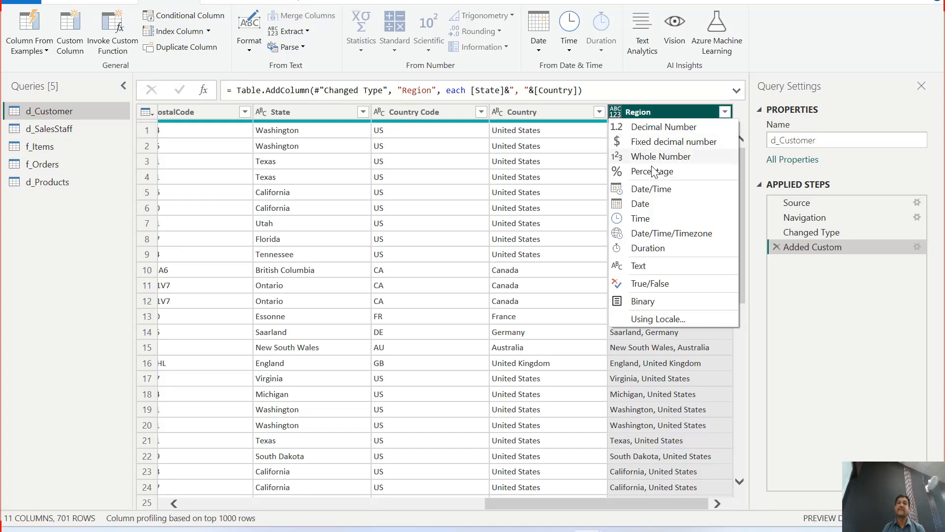
{"action": "left_click", "coordinate": [642, 265]}
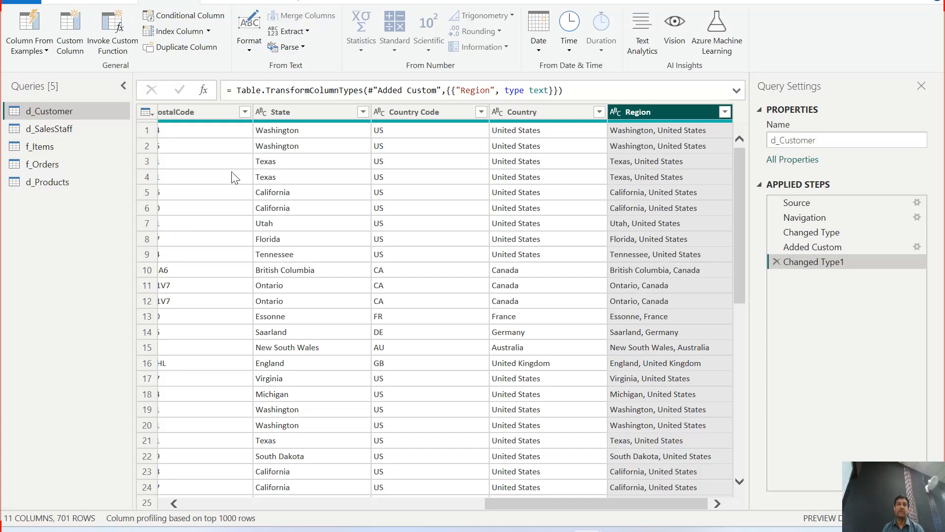
{"action": "left_click", "coordinate": [63, 3]}
{"action": "left_click", "coordinate": [20, 50]}
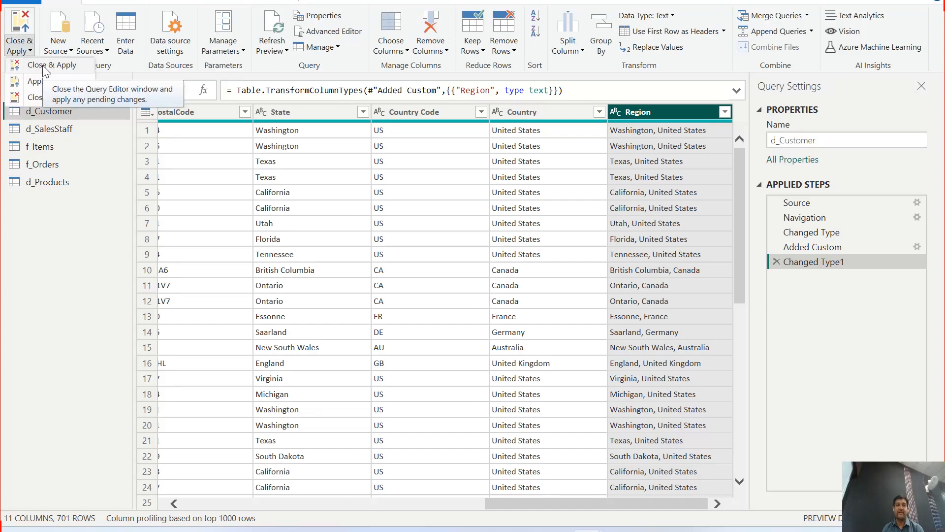
{"action": "left_click", "coordinate": [46, 66]}
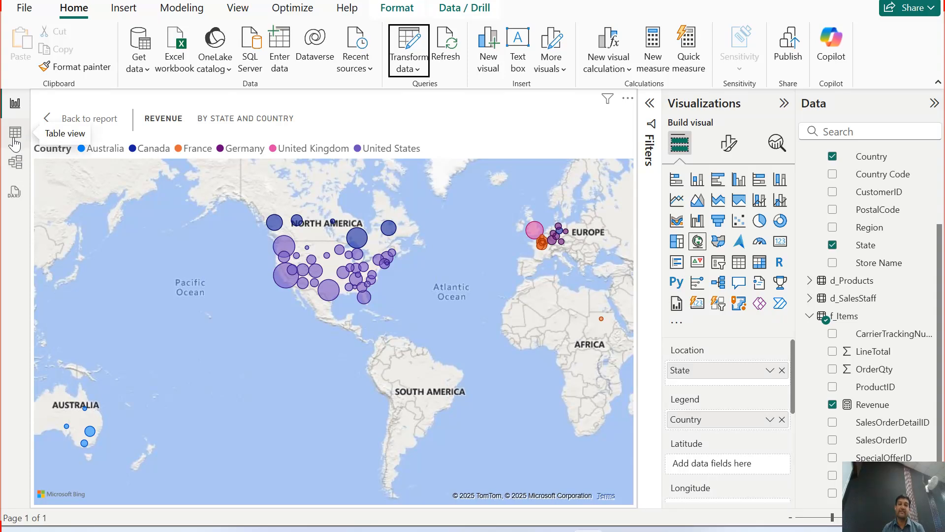
- Open the d_Customer table in Table view and examine its Region column
{"action": "left_click", "coordinate": [14, 141]}
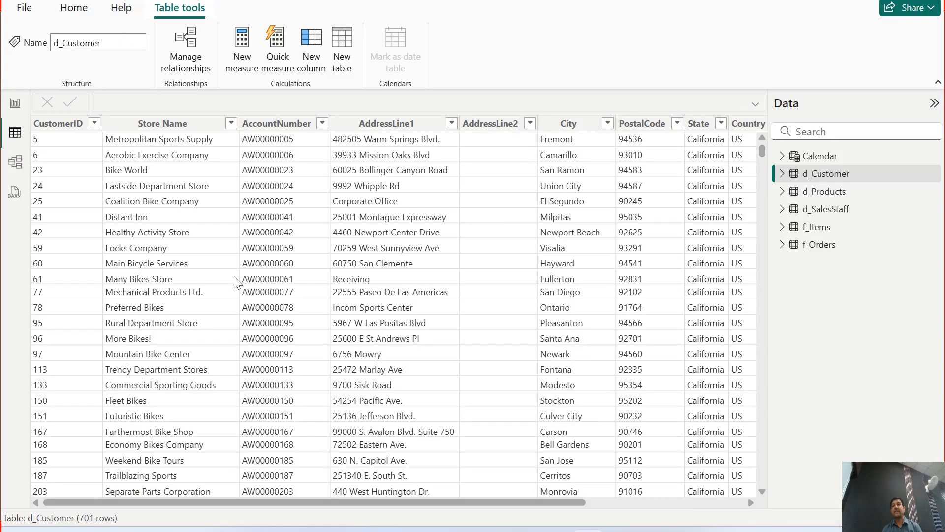
{"action": "left_click", "coordinate": [820, 192]}
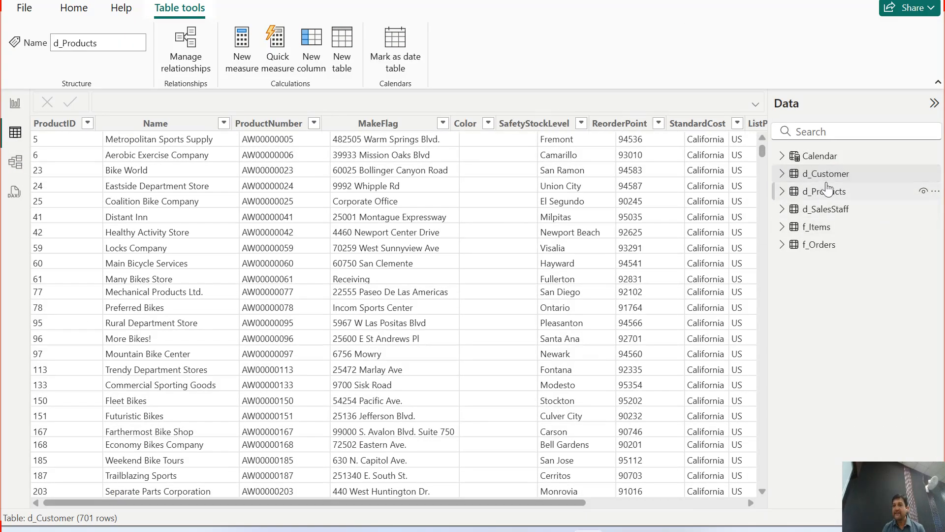
{"action": "left_click", "coordinate": [827, 176]}
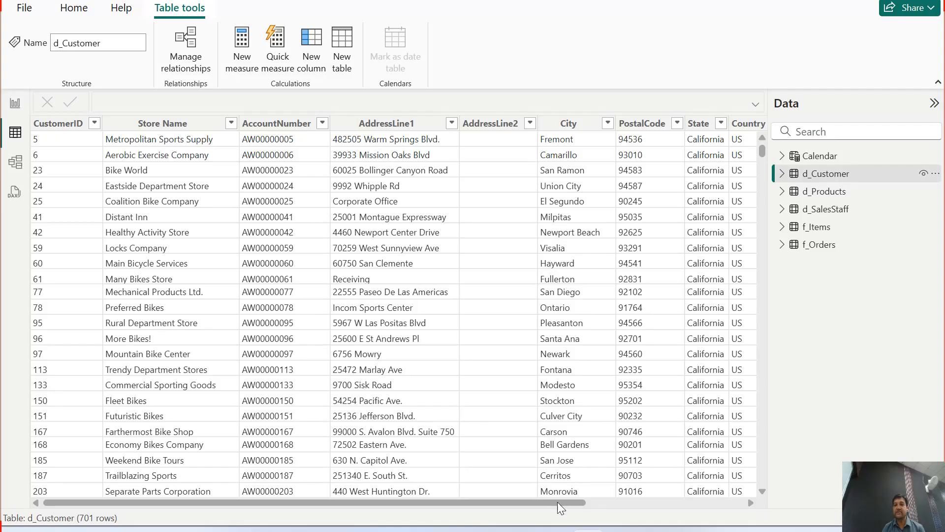
{"action": "left_click_drag", "start_coordinate": [559, 502], "coordinate": [729, 495]}
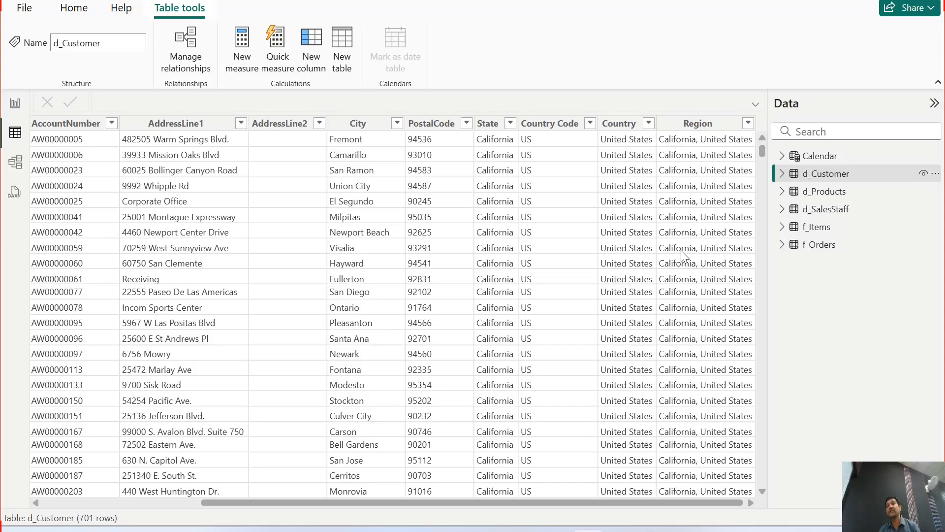
{"action": "left_click", "coordinate": [707, 126]}
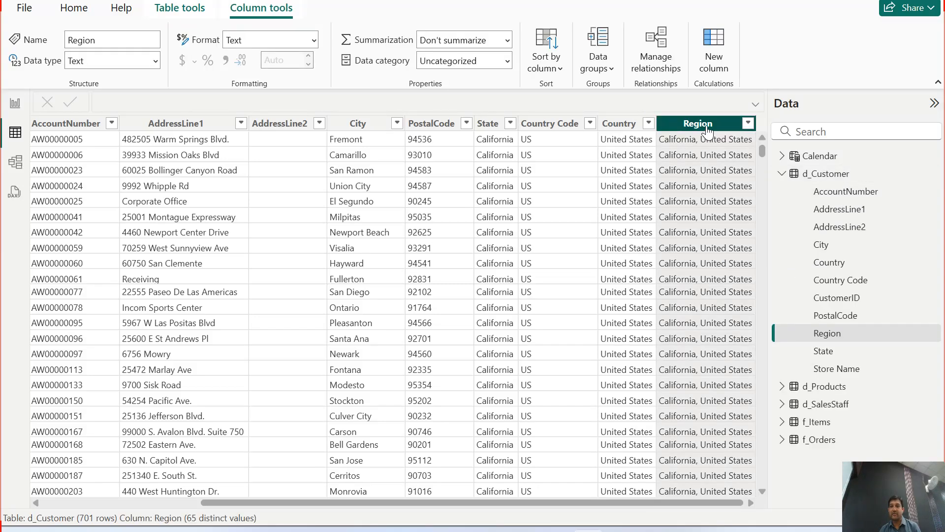
{"action": "right_click", "coordinate": [707, 128]}
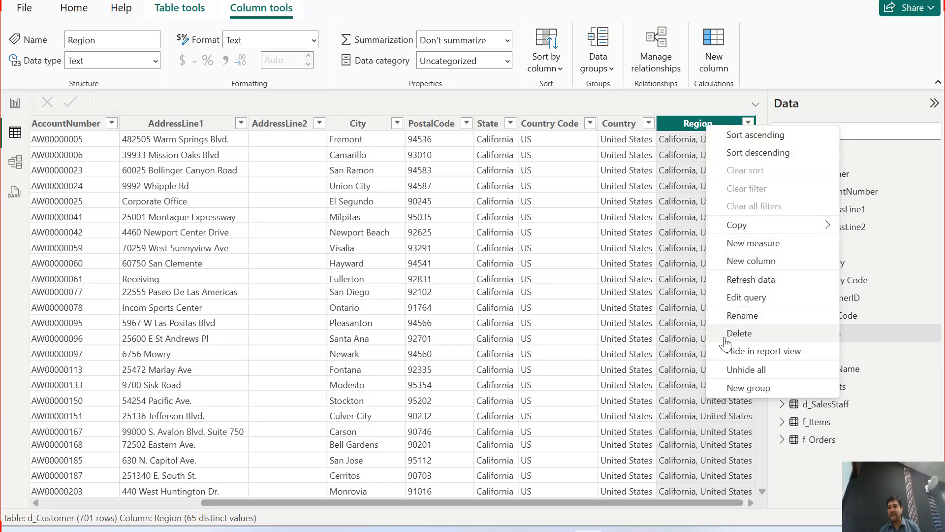
{"action": "left_click", "coordinate": [682, 134]}
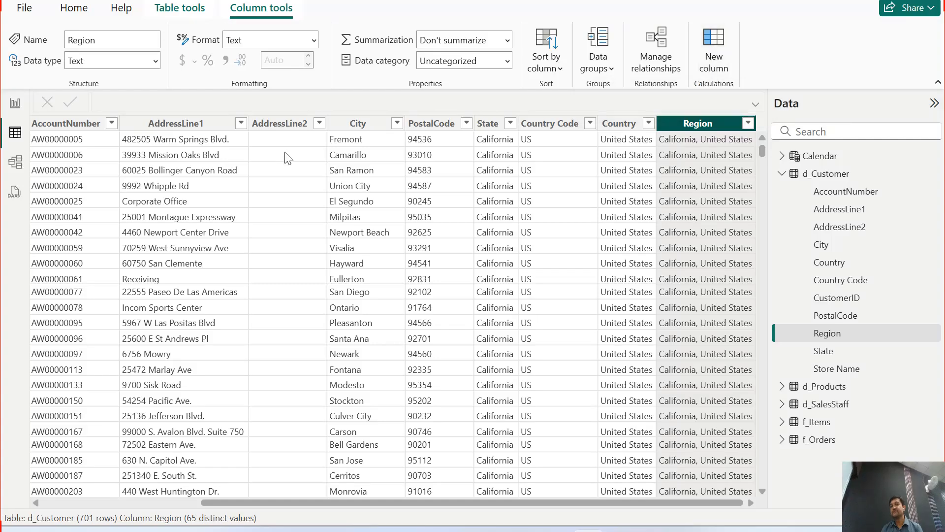
- Start a calculated column named Region1 in d_Customer, with its formula beginning with d_Customer[State]
{"action": "left_click", "coordinate": [715, 45]}
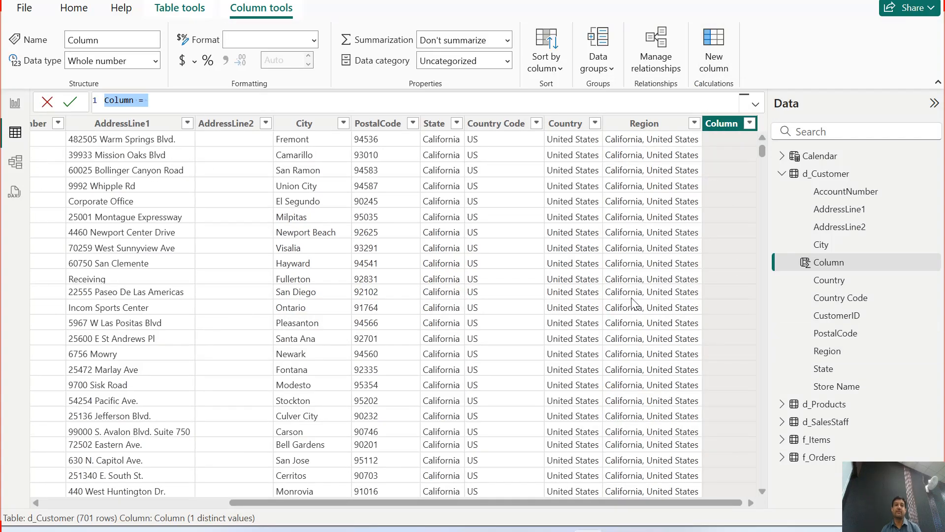
{"action": "type", "text": "Regi"}
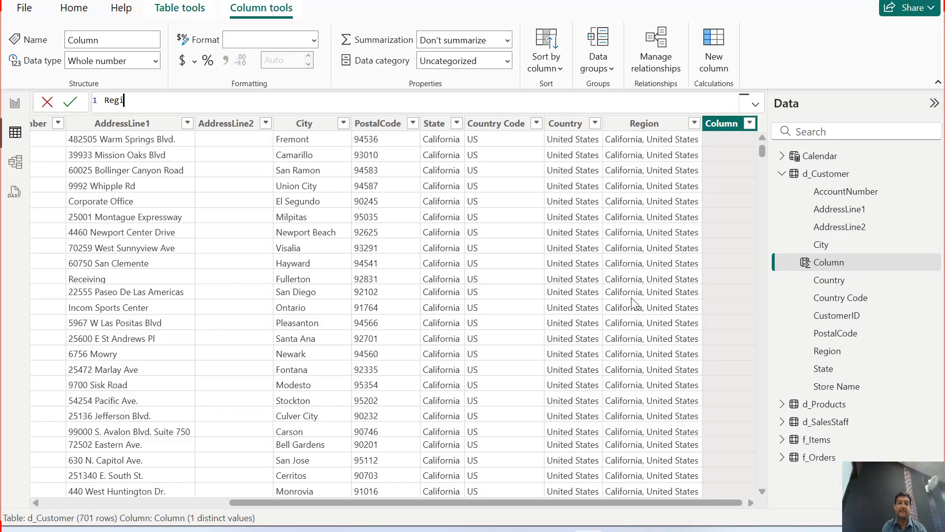
{"action": "type", "text": "on1"}
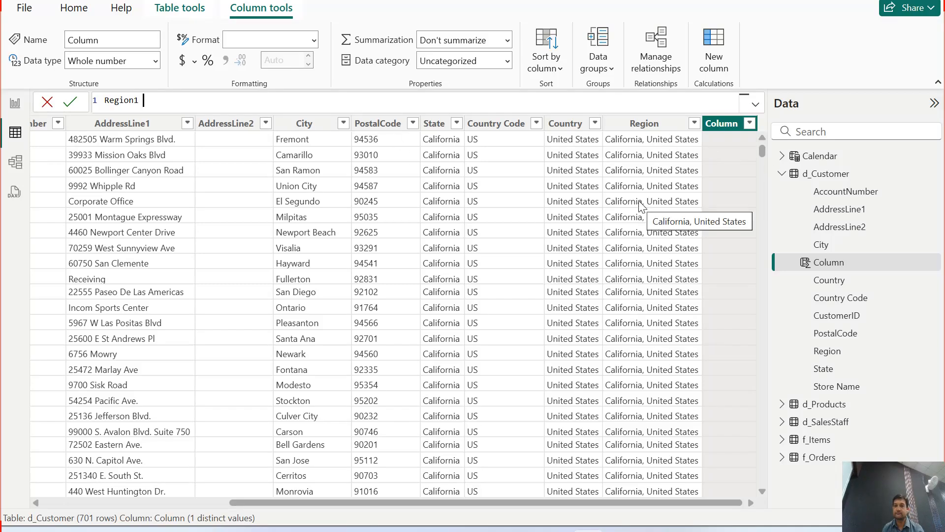
{"action": "type", "text": "="}
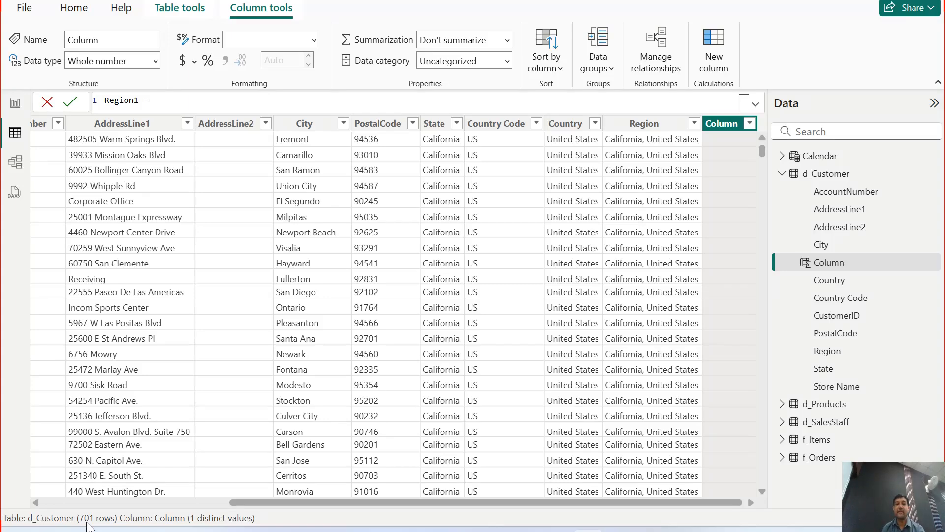
{"action": "type", "text": "state"}
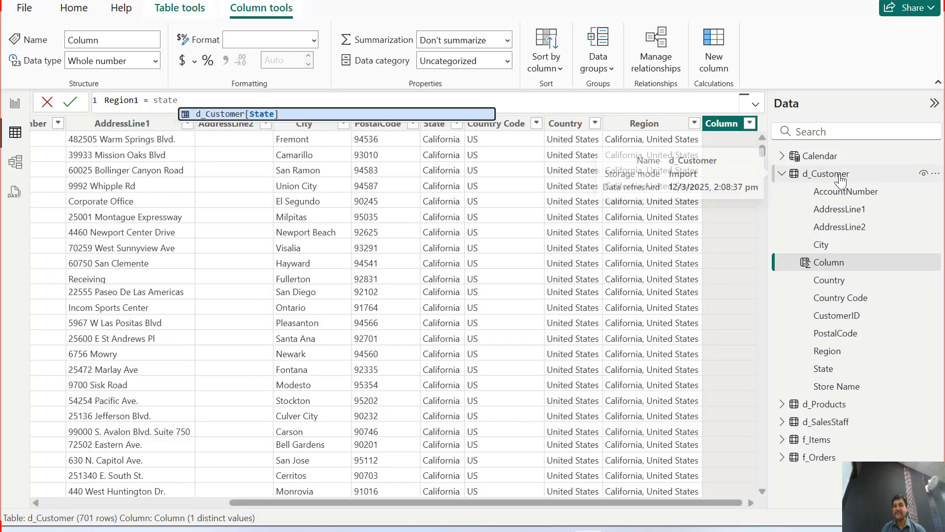
{"action": "left_click", "coordinate": [266, 116]}
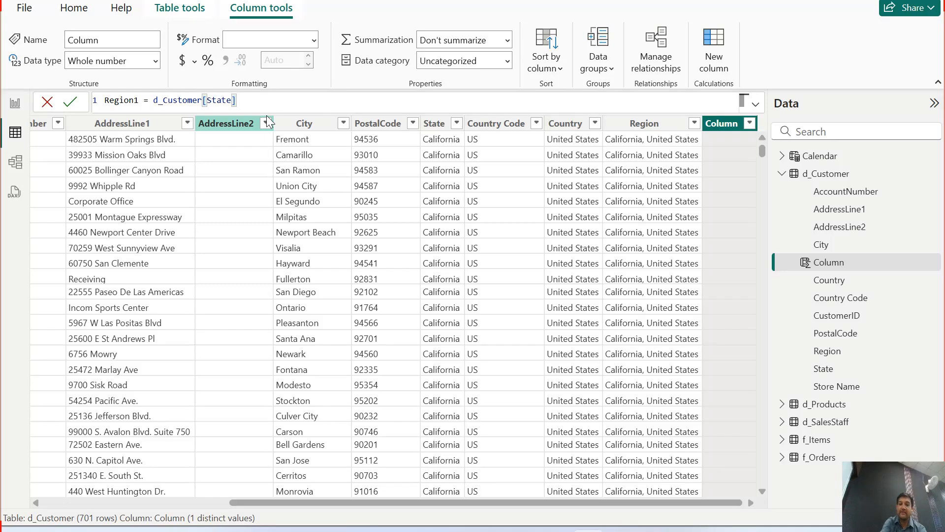
- Complete the Region1 formula by appending &", "&d_Customer[Country], joining state and country with a comma and space
{"action": "type", "text": "&"}
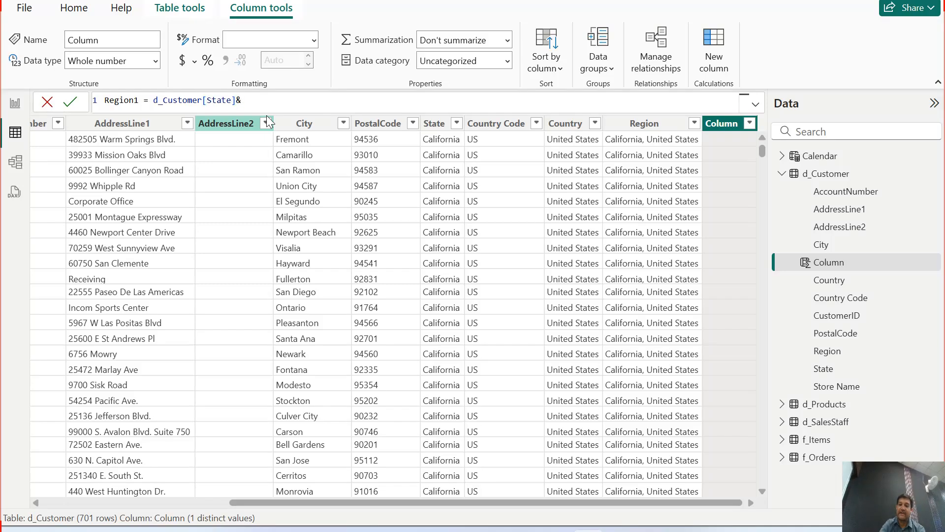
{"action": "type", "text": "\", \""}
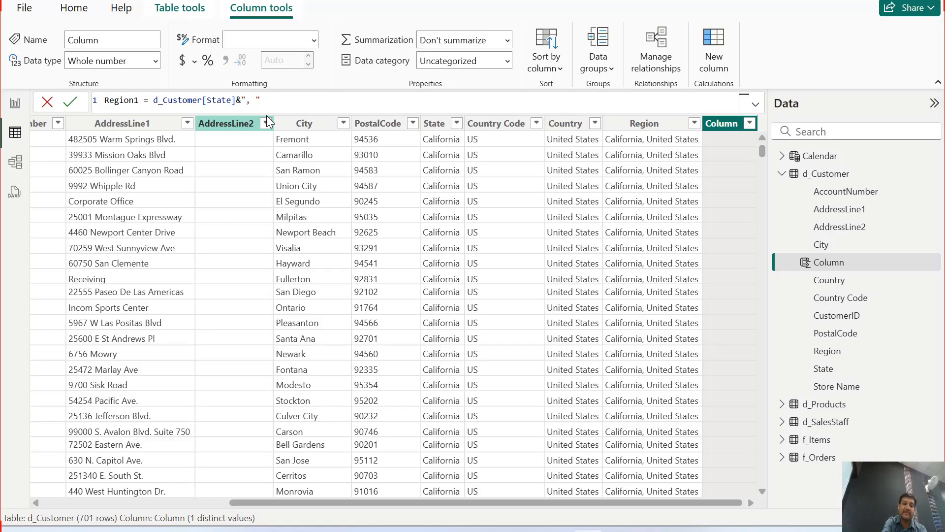
{"action": "type", "text": "&"}
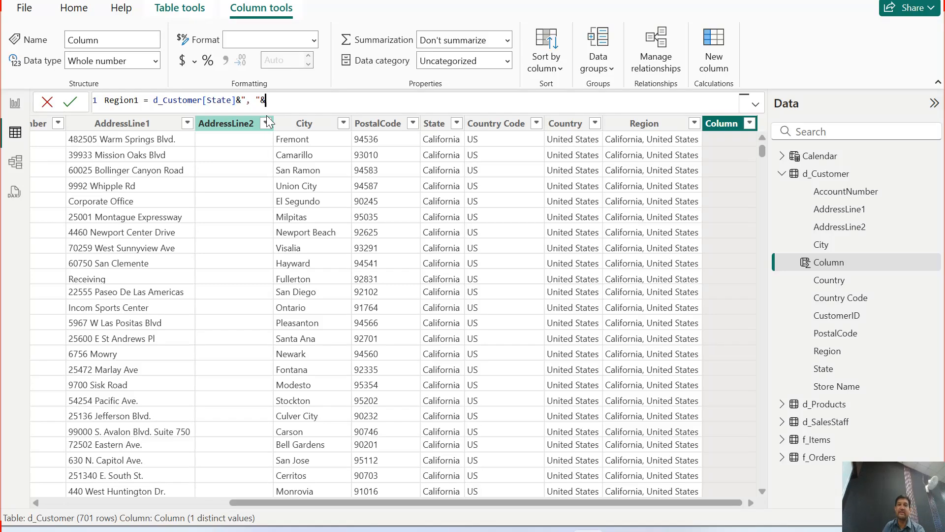
{"action": "type", "text": "count"}
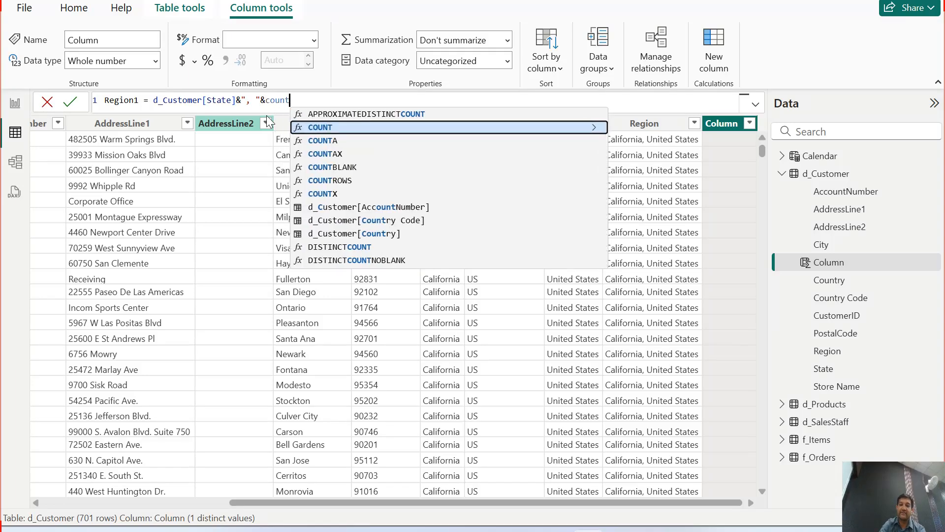
{"action": "key", "text": "Down"}
{"action": "key", "text": "Down"}
{"action": "key", "text": "Down"}
{"action": "key", "text": "Down"}
{"action": "key", "text": "Down"}
{"action": "key", "text": "Down"}
{"action": "key", "text": "Down"}
{"action": "key", "text": "Down"}
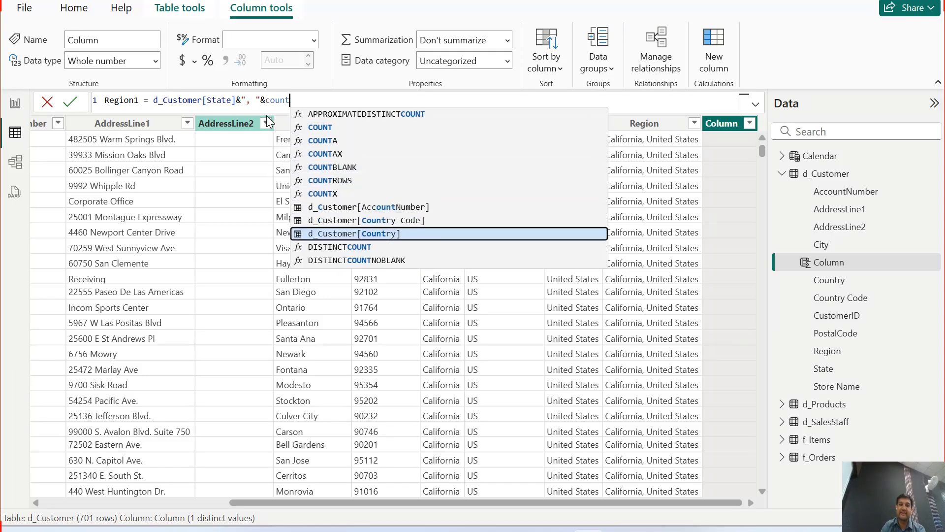
{"action": "key", "text": "Tab"}
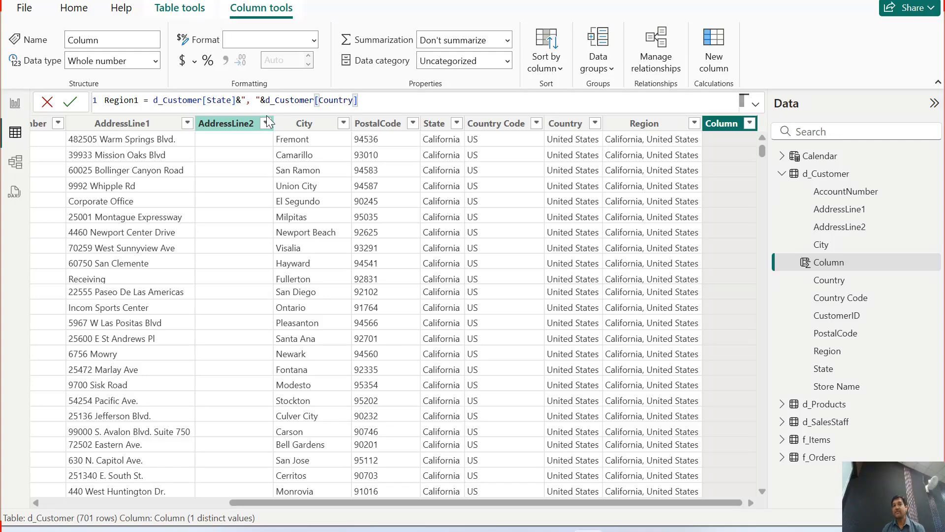
{"action": "key", "text": "Return"}
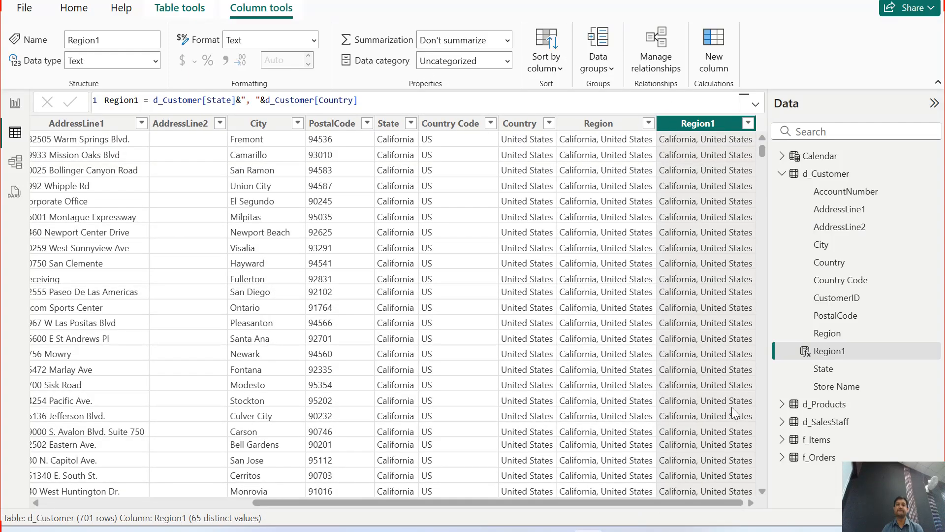
- Compare the Power Query Region column with the calculated Region1 column in the d_Customer table
{"action": "left_click", "coordinate": [598, 125]}
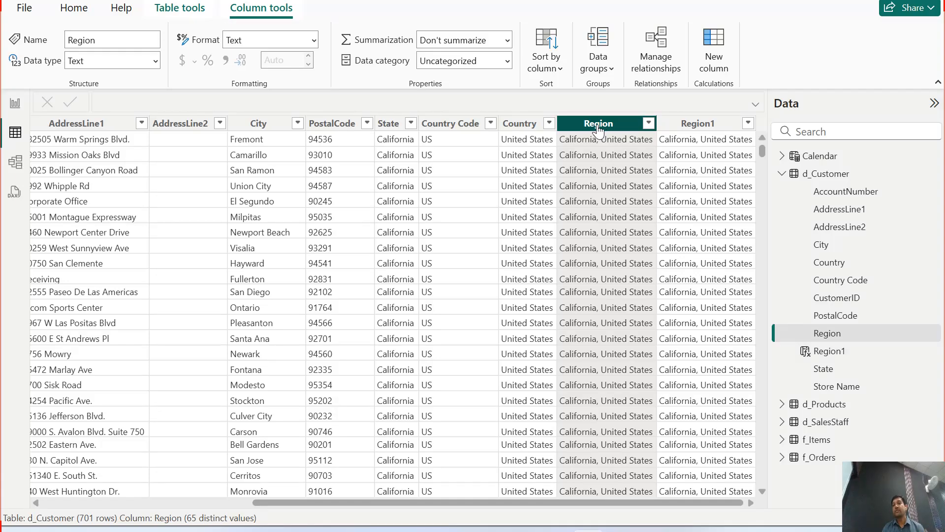
{"action": "left_click", "coordinate": [694, 126]}
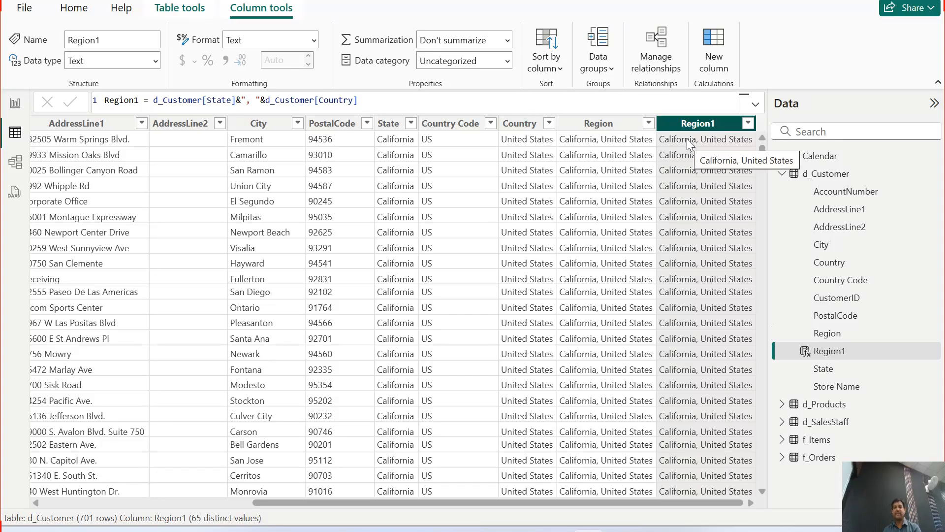
{"action": "left_click", "coordinate": [599, 123]}
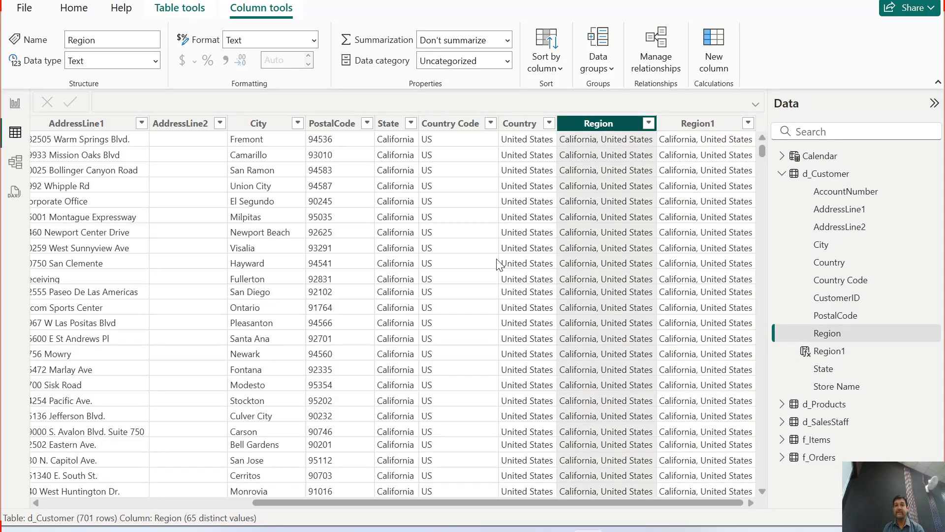
- Return to the report's revenue map and replace State with the d_Customer Region field as its location
{"action": "left_click", "coordinate": [15, 103]}
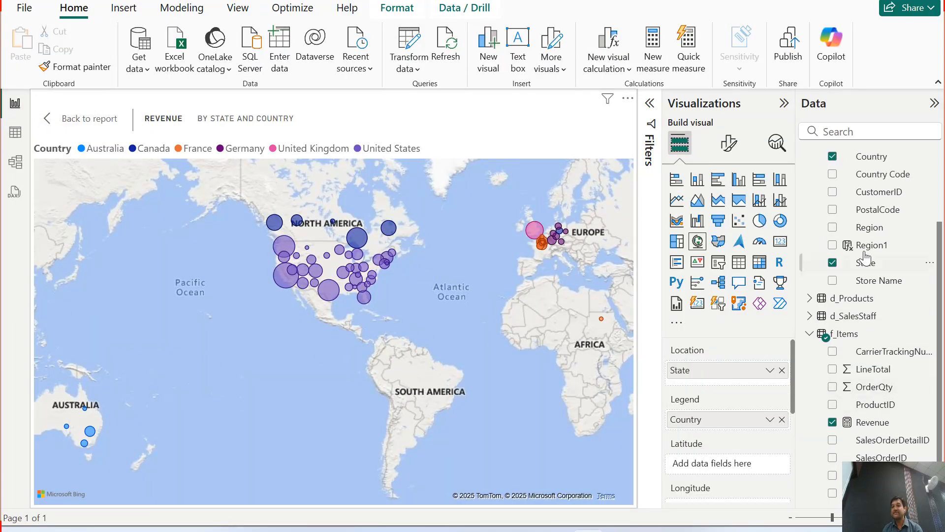
{"action": "scroll", "coordinate": [886, 217], "scroll_direction": "up", "scroll_amount": 1}
{"action": "scroll", "coordinate": [887, 217], "scroll_direction": "up", "scroll_amount": 1}
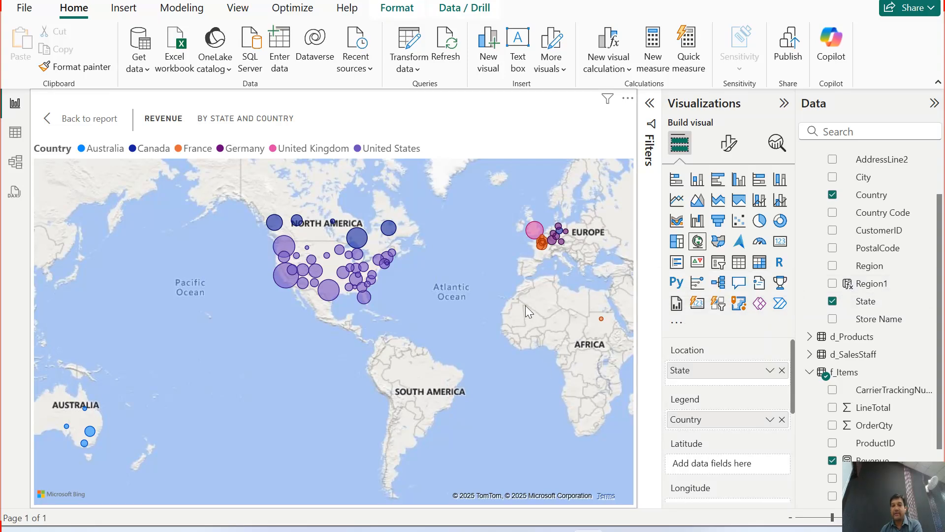
{"action": "scroll", "coordinate": [524, 305], "scroll_direction": "down", "scroll_amount": 3}
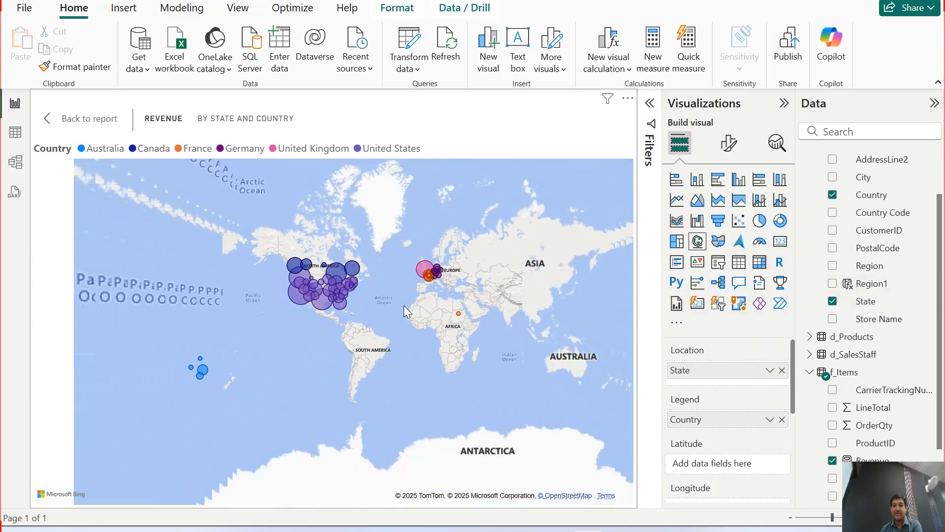
{"action": "scroll", "coordinate": [404, 305], "scroll_direction": "up", "scroll_amount": 3}
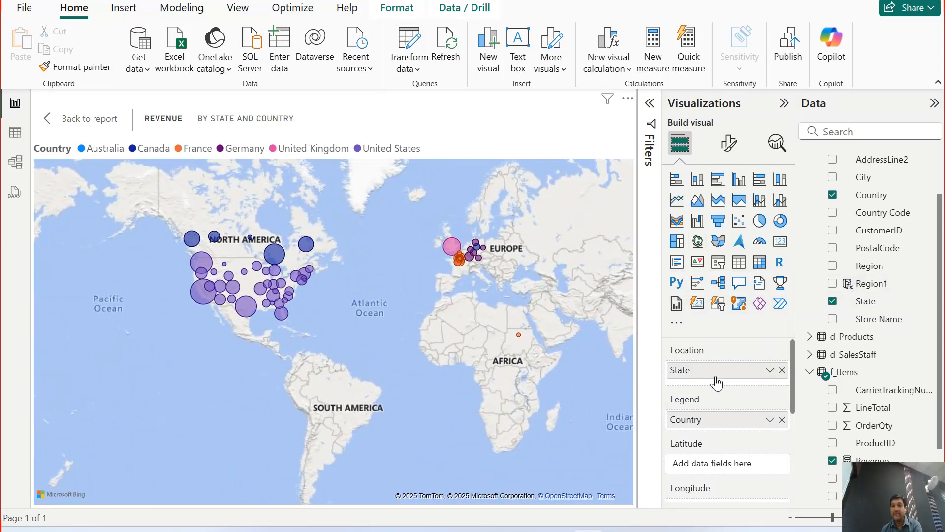
{"action": "left_click", "coordinate": [782, 371]}
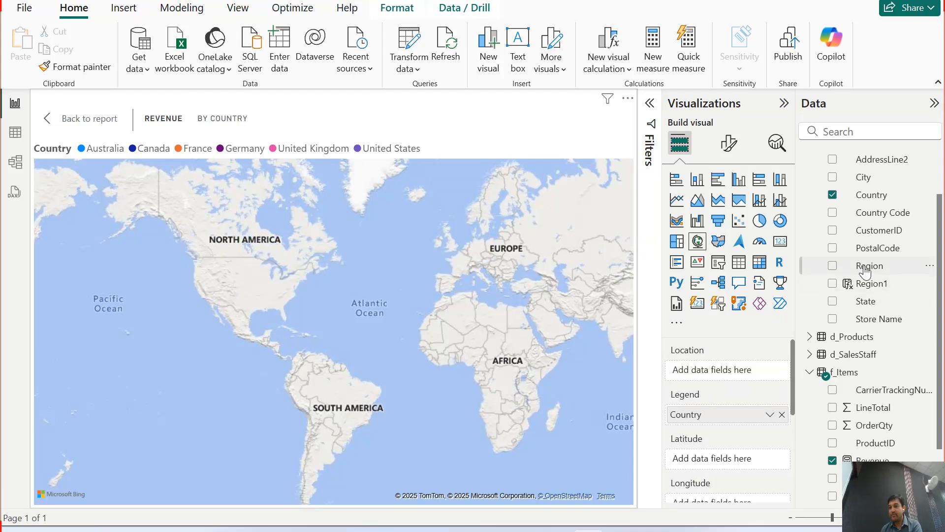
{"action": "left_click_drag", "start_coordinate": [865, 270], "coordinate": [746, 375]}
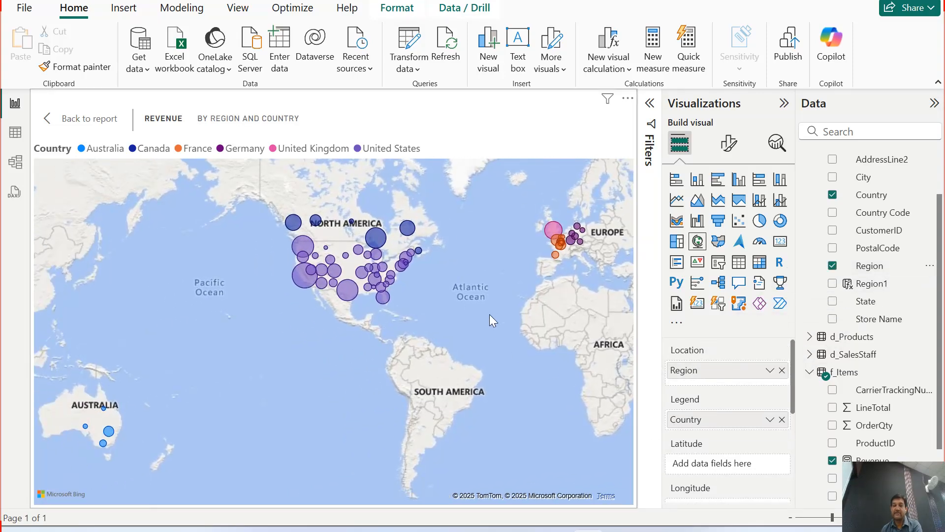
- Examine where the customer regions plot across the map and view the details of a bubble in Germany
{"action": "left_click_drag", "start_coordinate": [481, 304], "coordinate": [486, 271]}
{"action": "left_click_drag", "start_coordinate": [228, 392], "coordinate": [213, 406]}
{"action": "left_click_drag", "start_coordinate": [277, 366], "coordinate": [209, 394]}
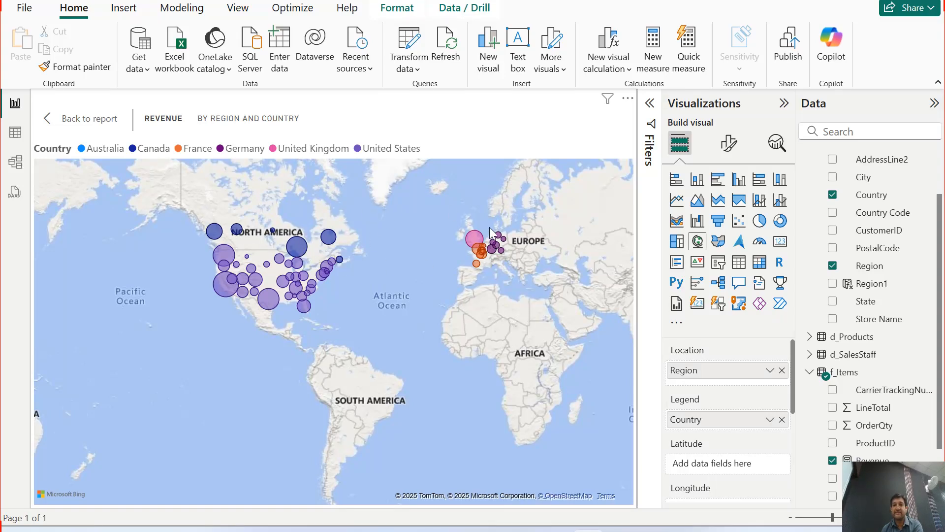
{"action": "mouse_move", "coordinate": [496, 253]}
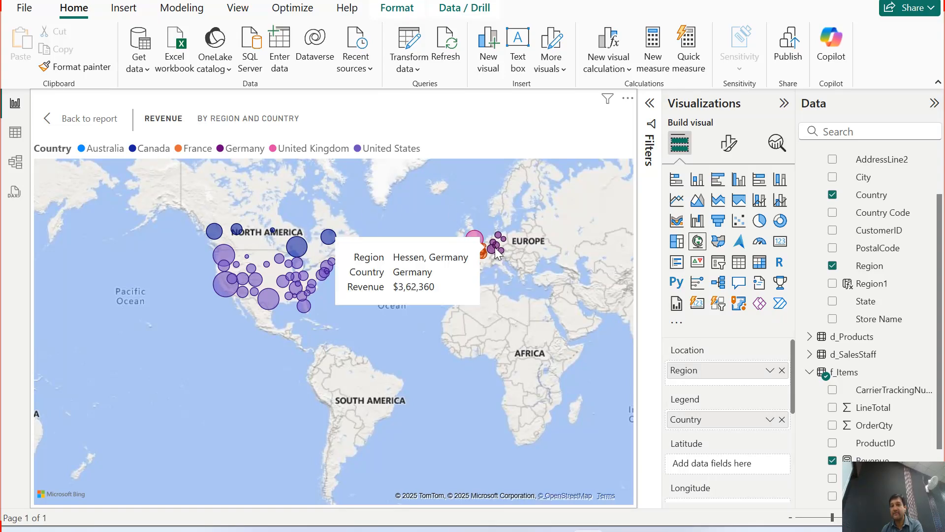
- Examine how the customer regions in the United Kingdom, France and Germany plot on the revenue map
{"action": "scroll", "coordinate": [485, 256], "scroll_direction": "up", "scroll_amount": 3}
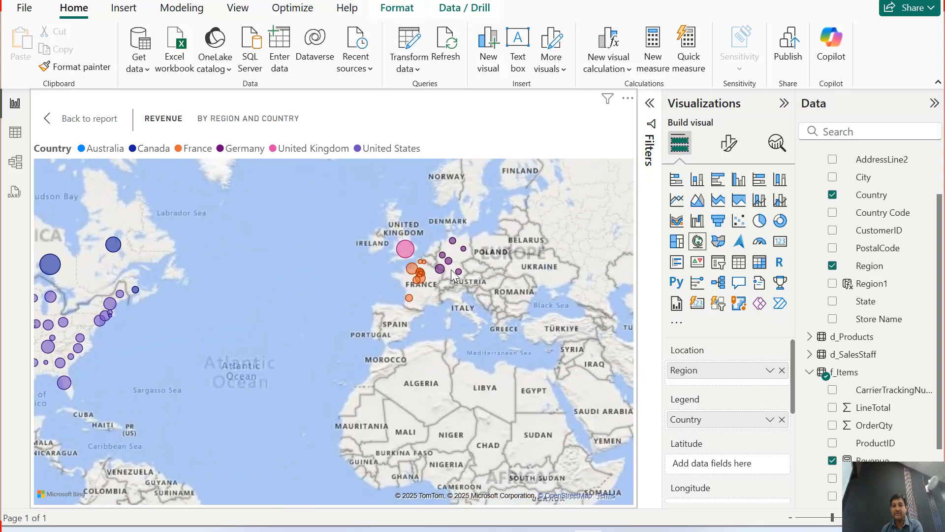
{"action": "scroll", "coordinate": [452, 270], "scroll_direction": "up", "scroll_amount": 1}
{"action": "left_click_drag", "start_coordinate": [449, 330], "coordinate": [403, 317]}
{"action": "scroll", "coordinate": [397, 287], "scroll_direction": "down", "scroll_amount": 1}
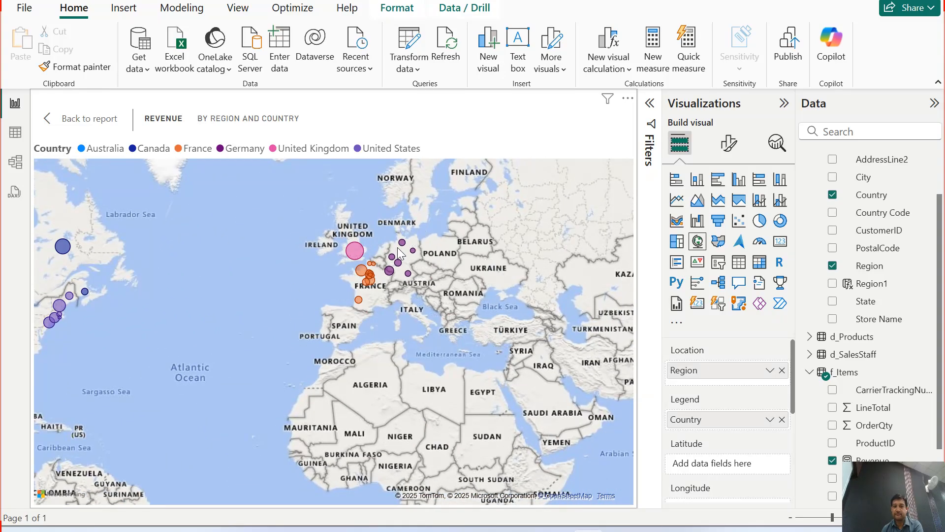
{"action": "scroll", "coordinate": [411, 283], "scroll_direction": "up", "scroll_amount": 1}
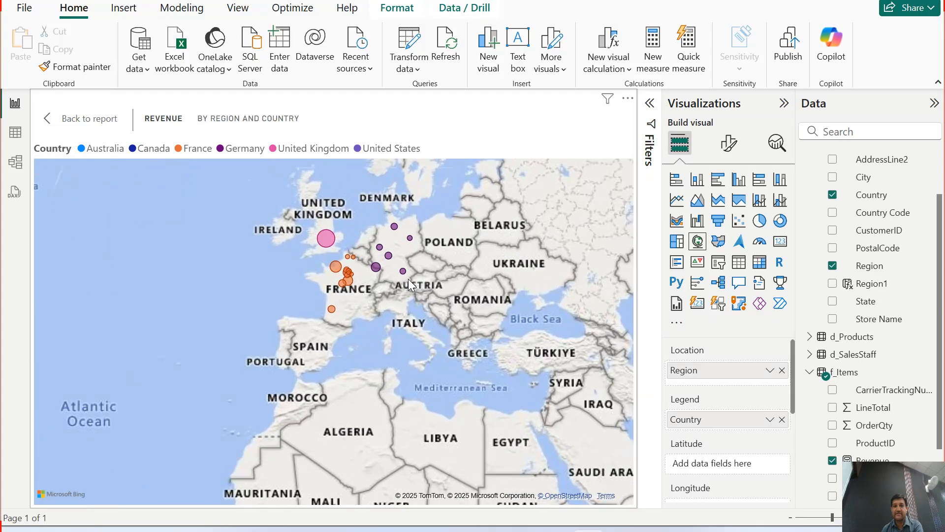
- Examine the revenue bubbles across the whole world map, including Australia, Europe and North America
{"action": "scroll", "coordinate": [409, 284], "scroll_direction": "down", "scroll_amount": 4}
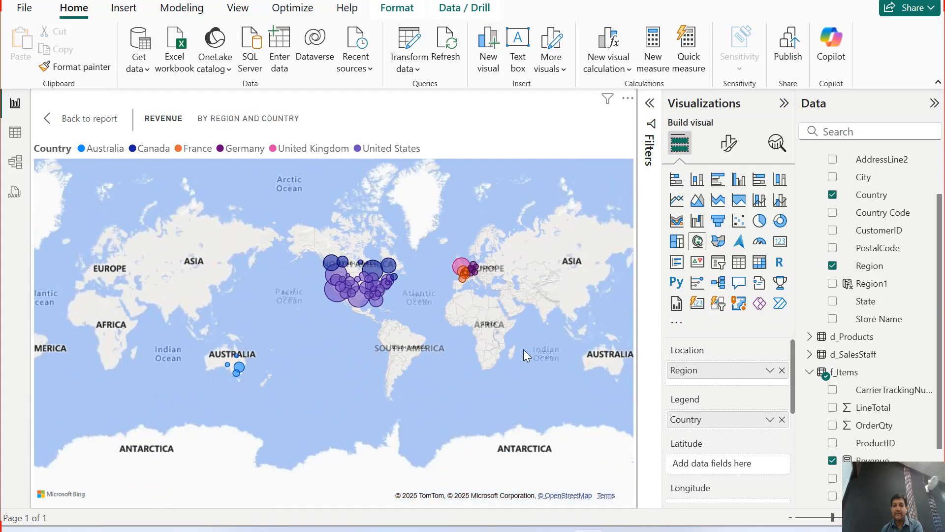
{"action": "scroll", "coordinate": [504, 324], "scroll_direction": "up", "scroll_amount": 4}
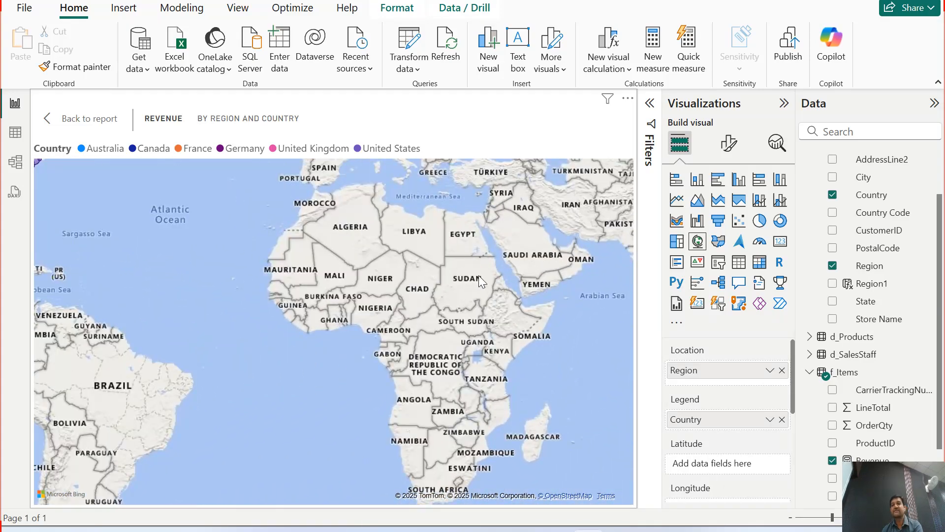
{"action": "scroll", "coordinate": [478, 276], "scroll_direction": "down", "scroll_amount": 2}
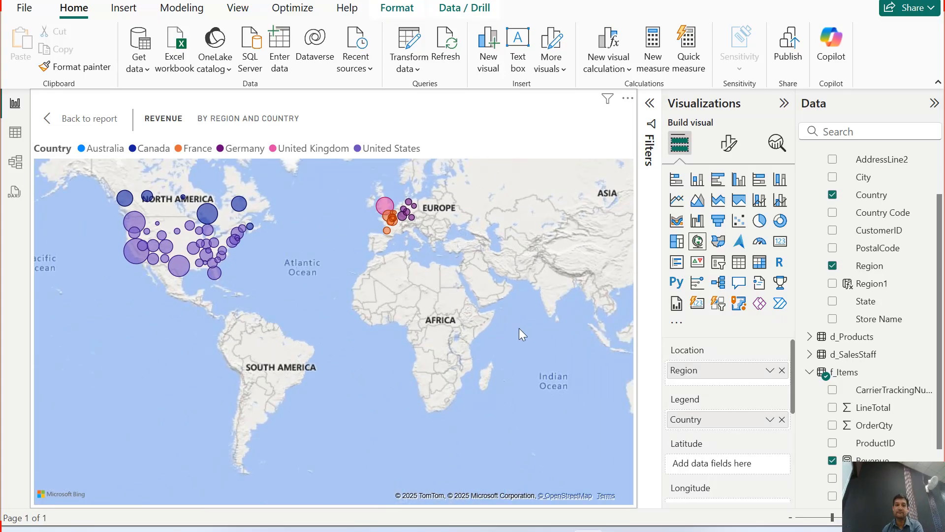
{"action": "left_click_drag", "start_coordinate": [521, 328], "coordinate": [422, 363]}
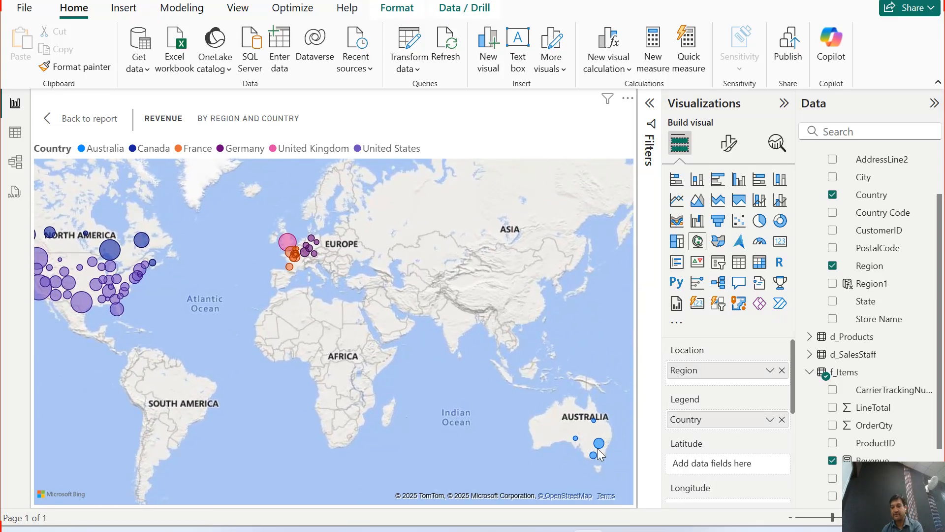
{"action": "left_click_drag", "start_coordinate": [370, 352], "coordinate": [429, 371]}
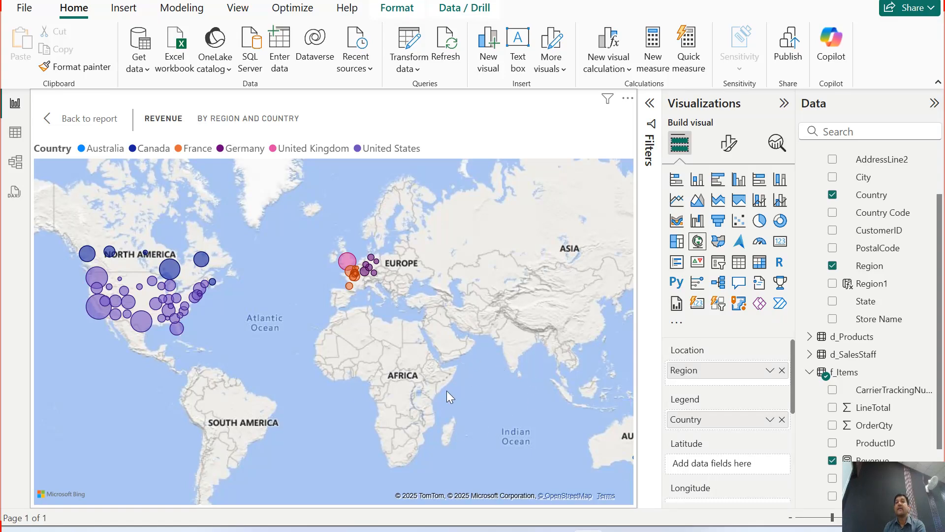
{"action": "scroll", "coordinate": [406, 326], "scroll_direction": "up", "scroll_amount": 5}
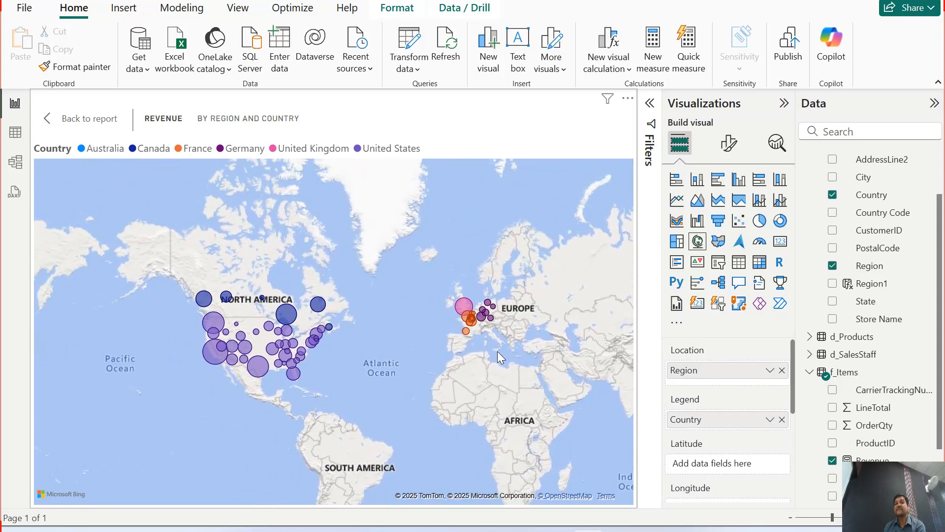
{"action": "scroll", "coordinate": [434, 352], "scroll_direction": "down", "scroll_amount": 4}
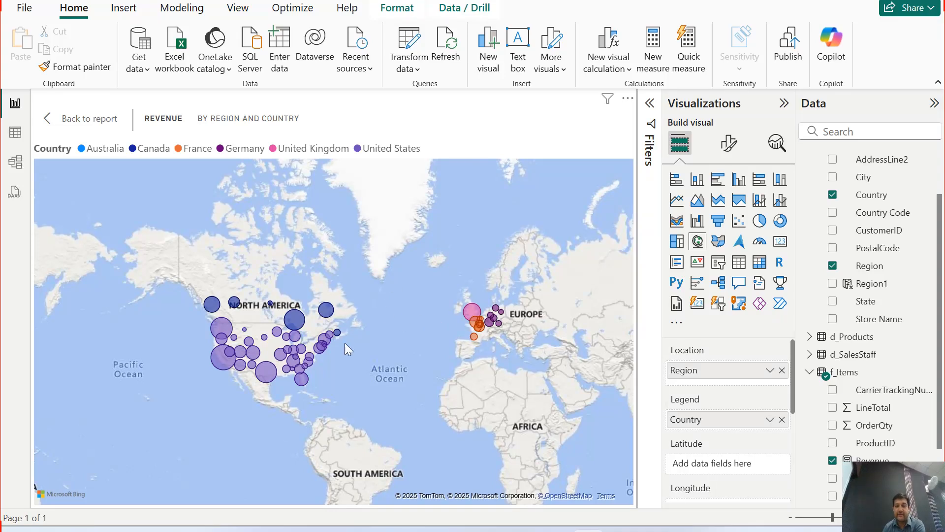
{"action": "left_click_drag", "start_coordinate": [419, 276], "coordinate": [386, 267]}
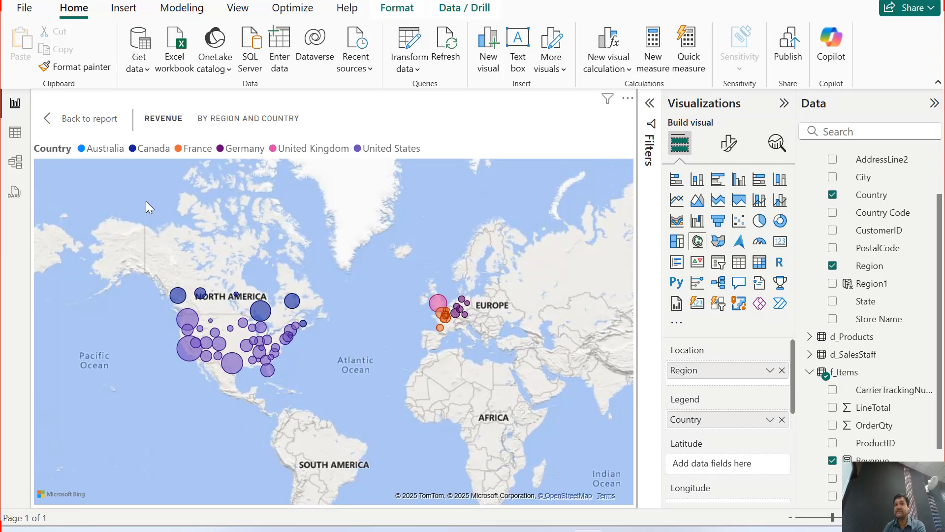
- Review the d_Customer query's Region column in Power Query Editor, then close and apply the query
{"action": "left_click", "coordinate": [16, 132]}
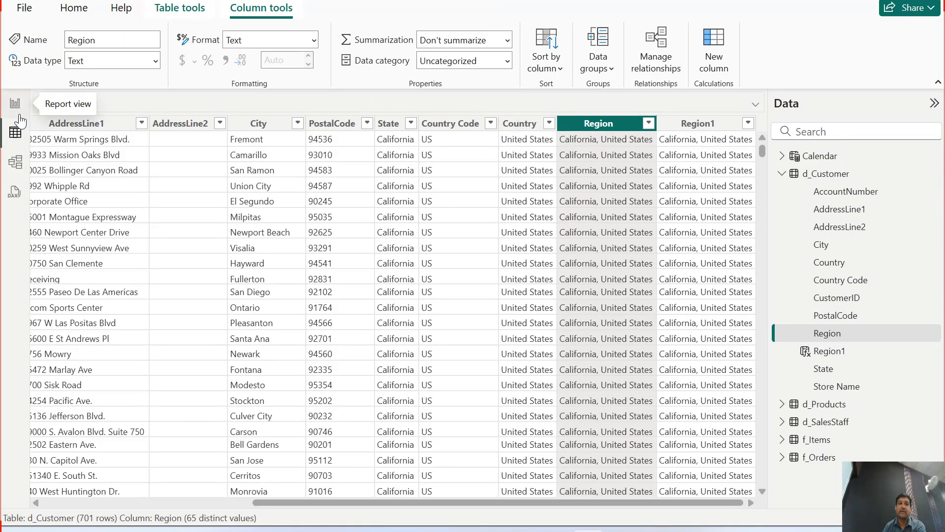
{"action": "left_click", "coordinate": [74, 8]}
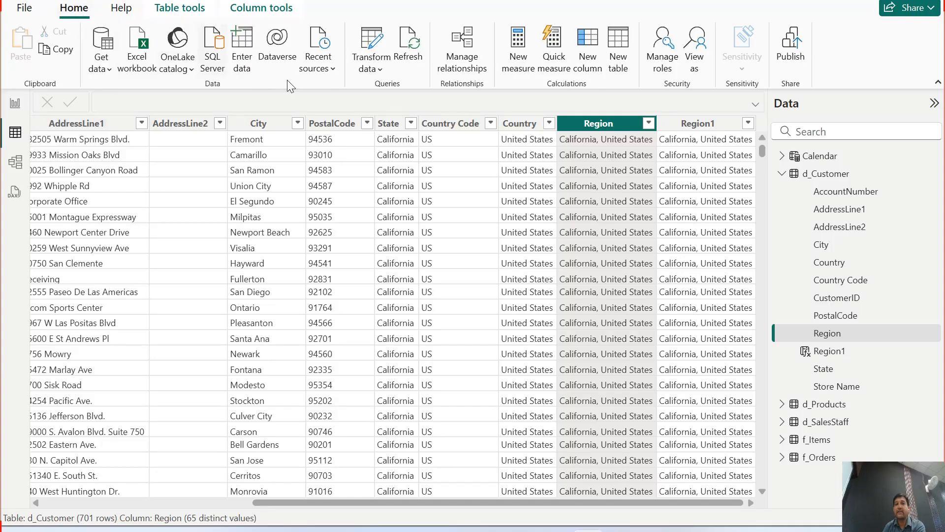
{"action": "left_click", "coordinate": [376, 70]}
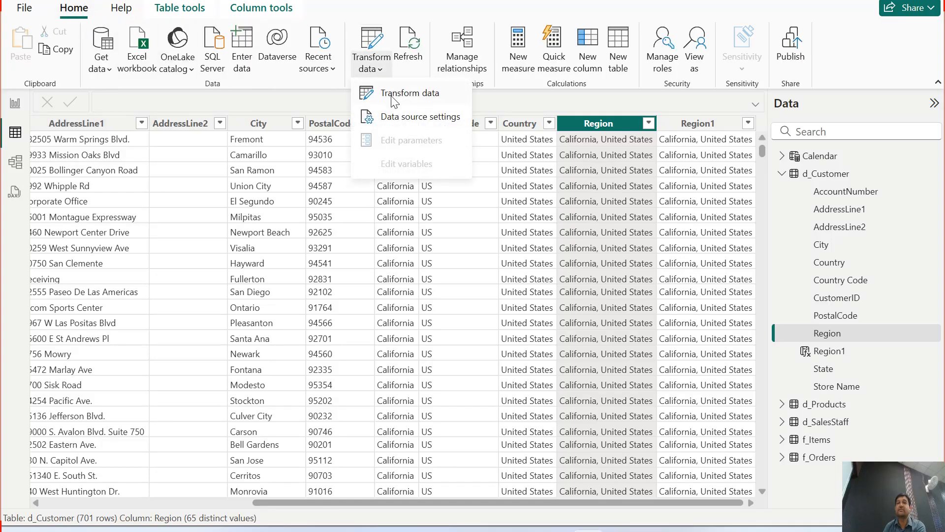
{"action": "left_click", "coordinate": [393, 101]}
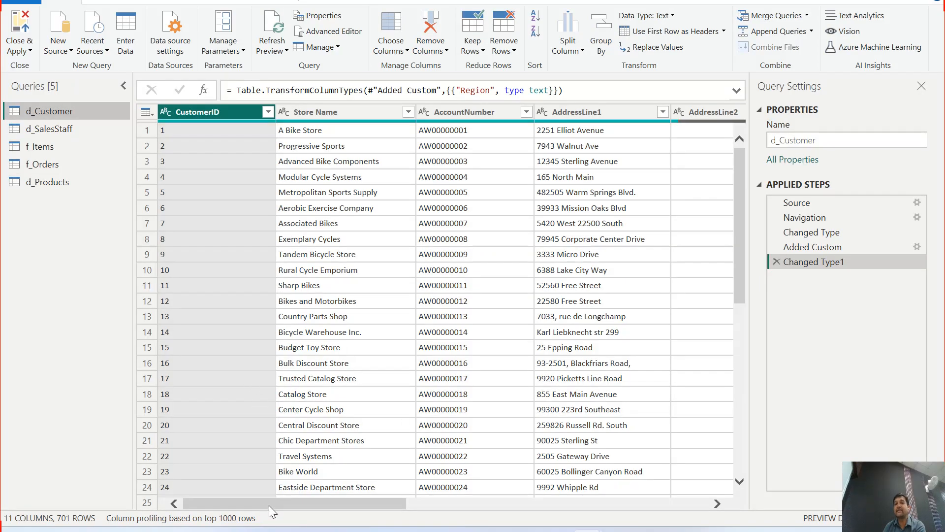
{"action": "left_click_drag", "start_coordinate": [269, 505], "coordinate": [628, 507]}
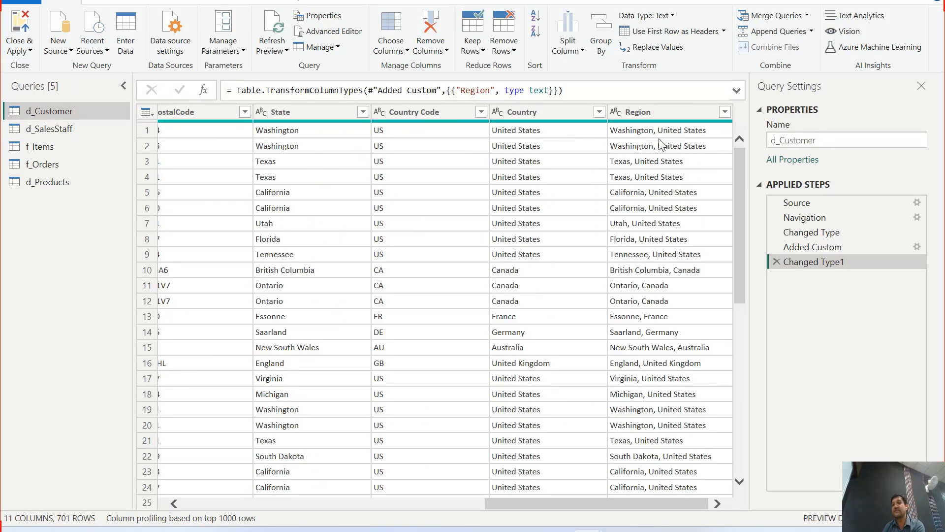
{"action": "left_click", "coordinate": [184, 3]}
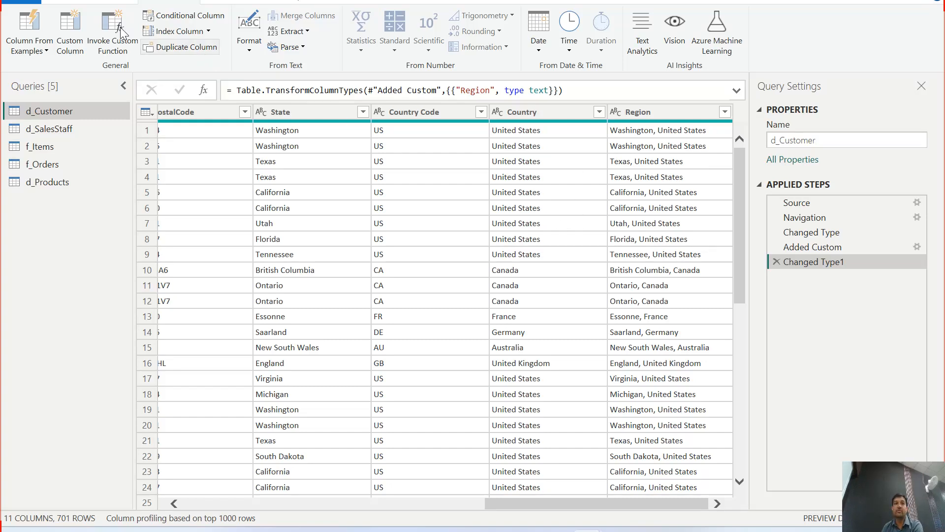
{"action": "left_click", "coordinate": [60, 2]}
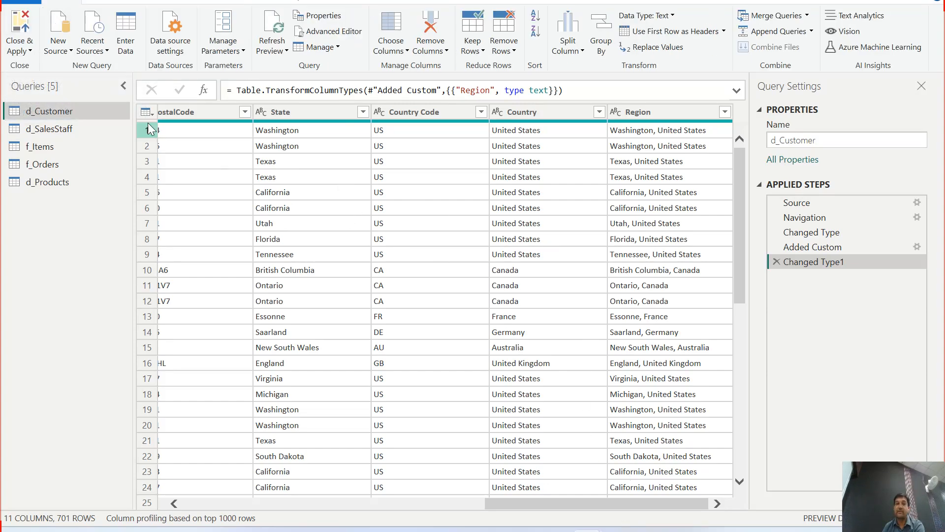
{"action": "left_click", "coordinate": [22, 27]}
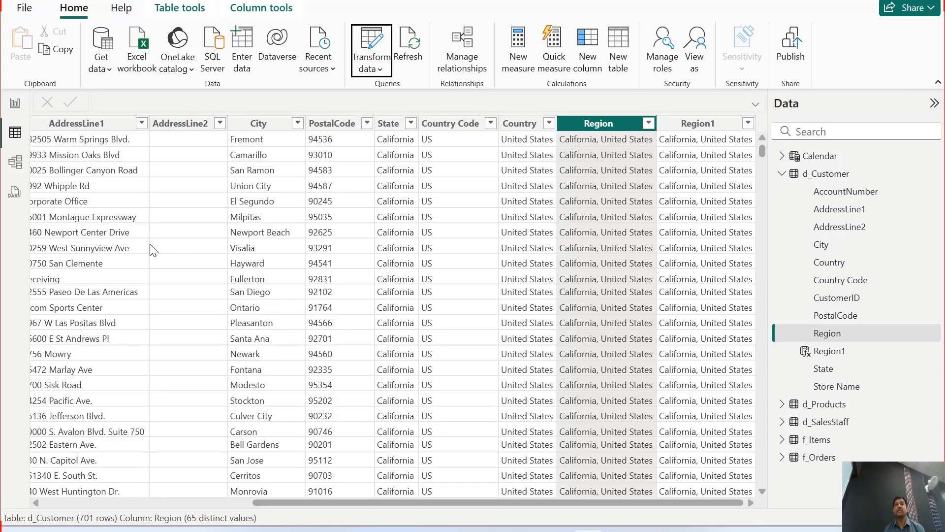
{"action": "left_click", "coordinate": [24, 8]}
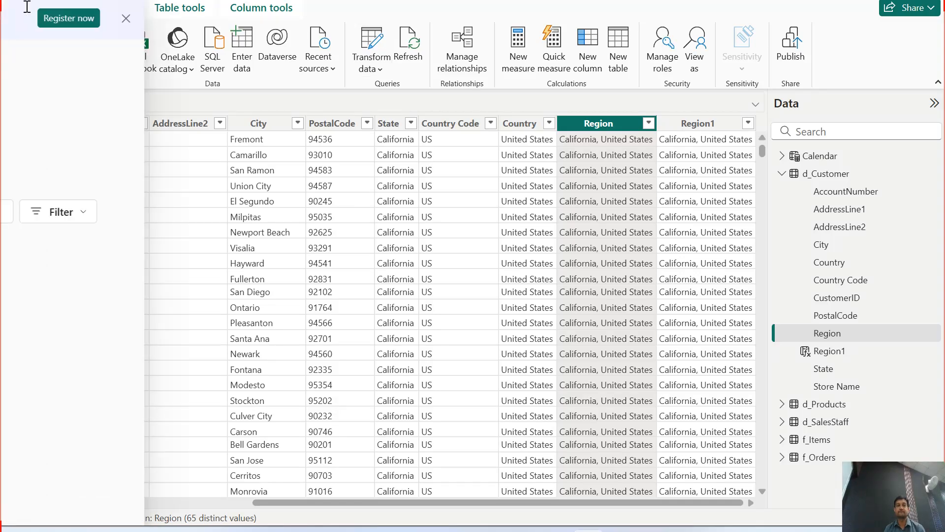
{"action": "left_click", "coordinate": [23, 15]}
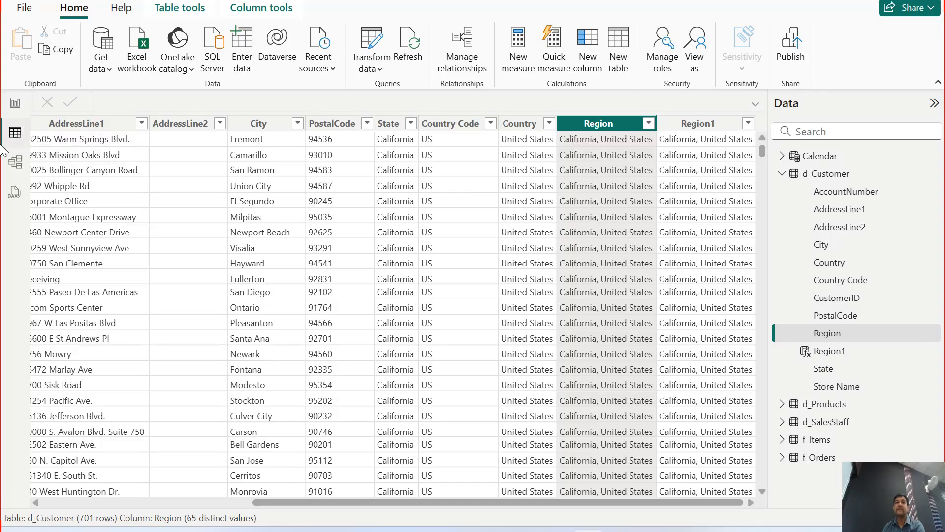
{"action": "left_click", "coordinate": [14, 112]}
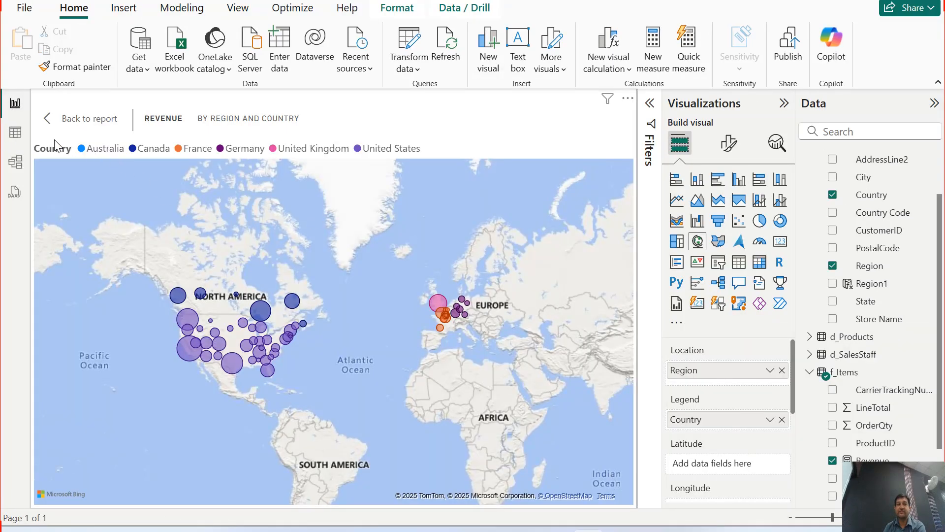
{"action": "left_click", "coordinate": [13, 136]}
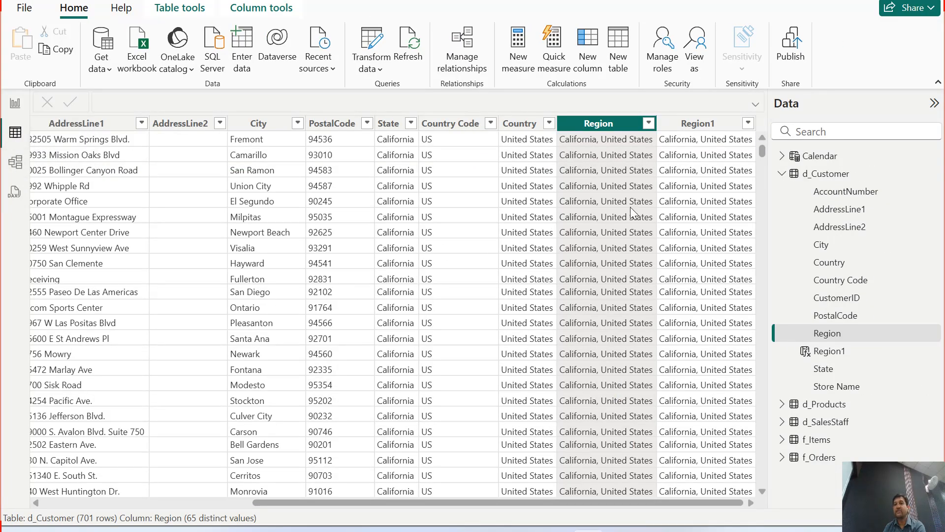
- Compare the Region and Region1 columns in the d_Customer table and view the table and column settings for Region1
{"action": "left_click", "coordinate": [713, 124]}
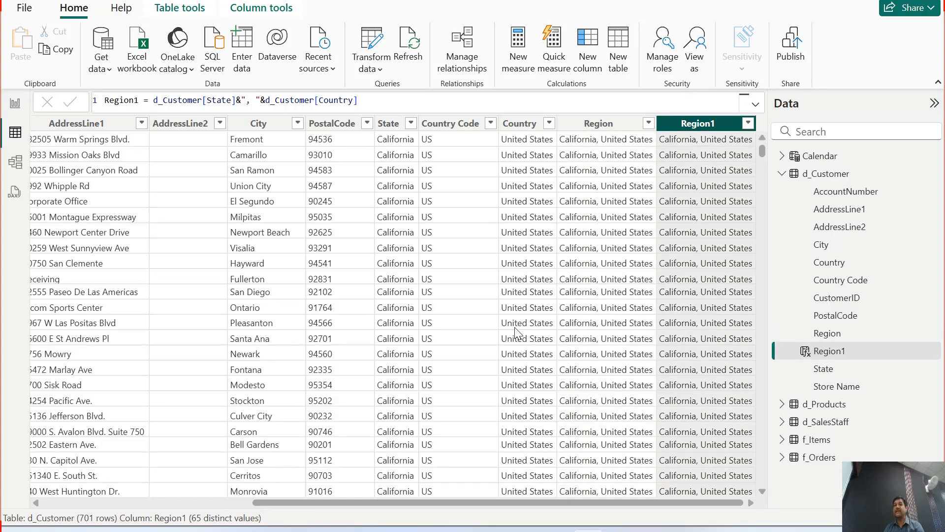
{"action": "left_click", "coordinate": [593, 124]}
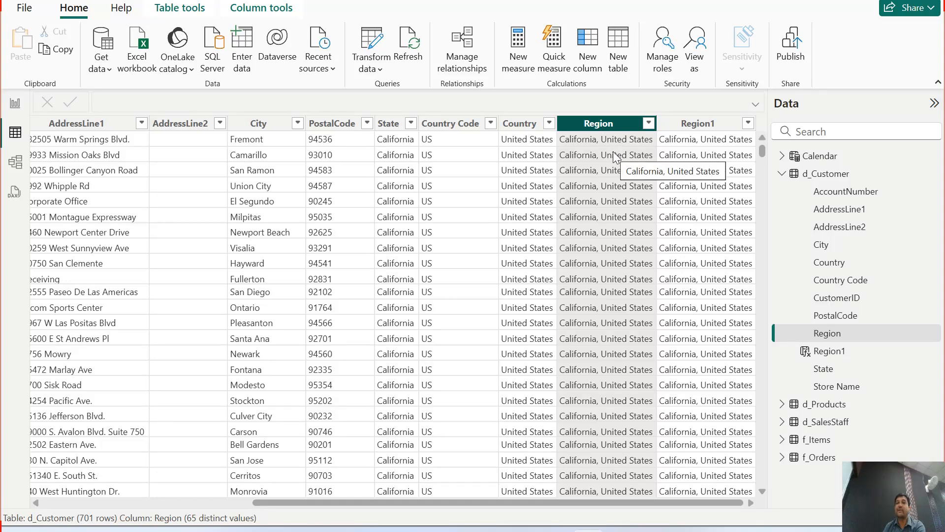
{"action": "left_click", "coordinate": [694, 123]}
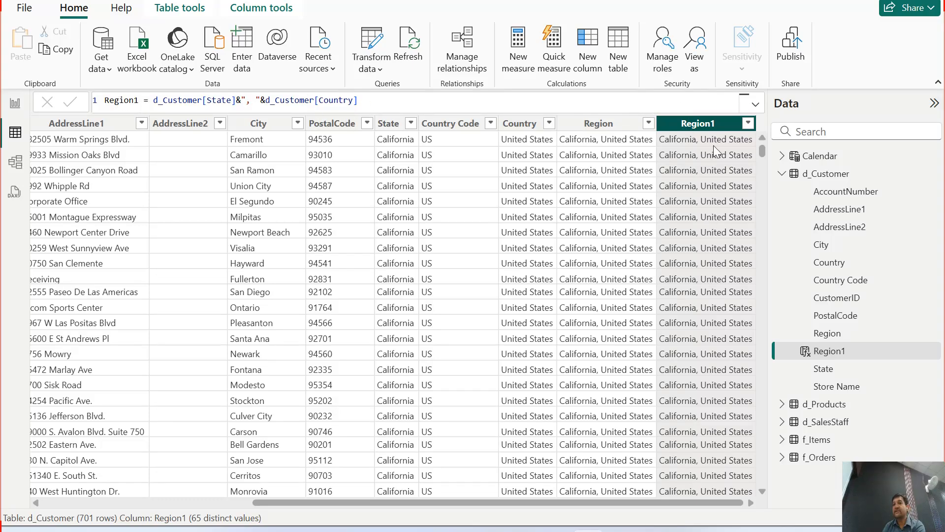
{"action": "left_click", "coordinate": [598, 126]}
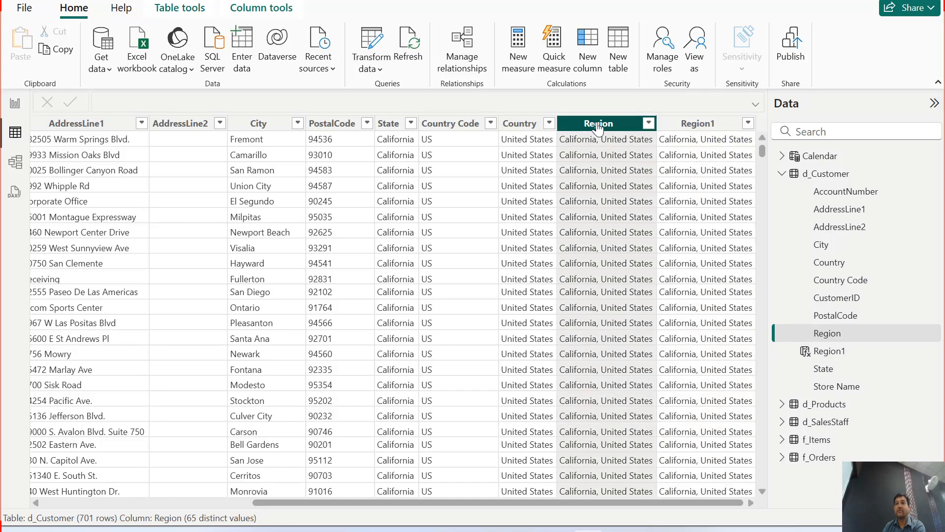
{"action": "left_click", "coordinate": [696, 124]}
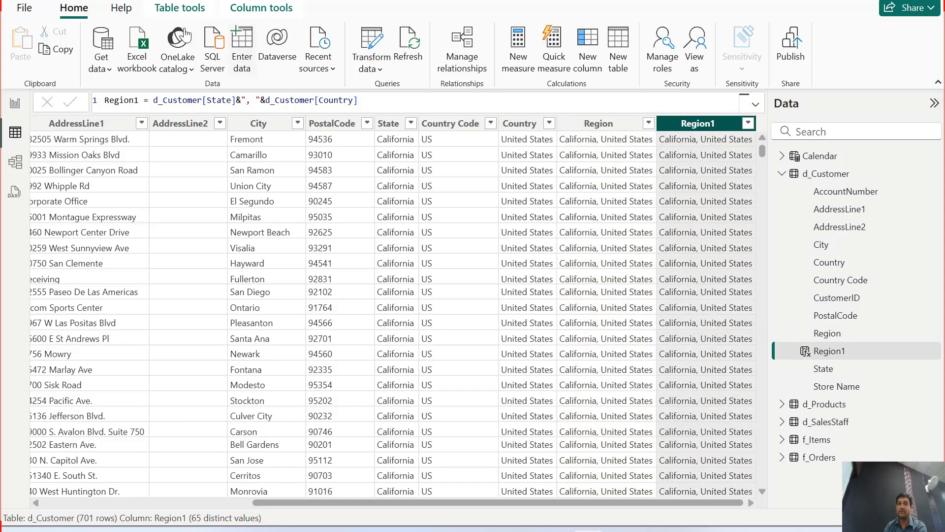
{"action": "left_click", "coordinate": [167, 10]}
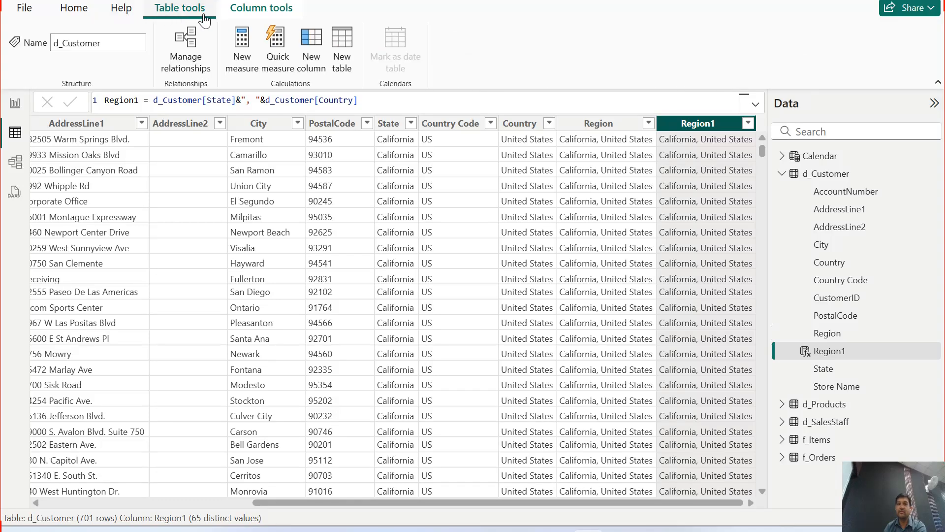
{"action": "left_click", "coordinate": [261, 9]}
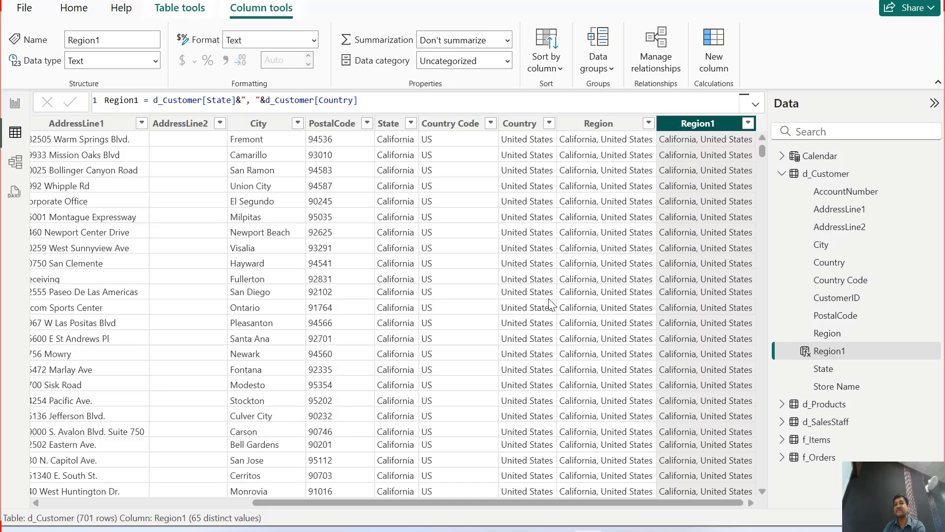
- Return to the report's revenue map and review the fields assigned to its location, legend and bubble size
{"action": "left_click", "coordinate": [15, 106]}
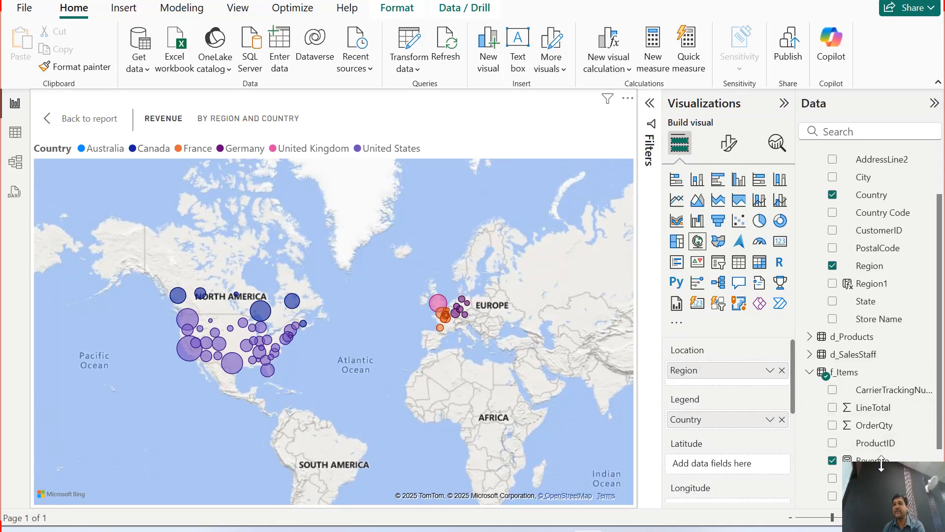
{"action": "scroll", "coordinate": [866, 407], "scroll_direction": "down", "scroll_amount": 3}
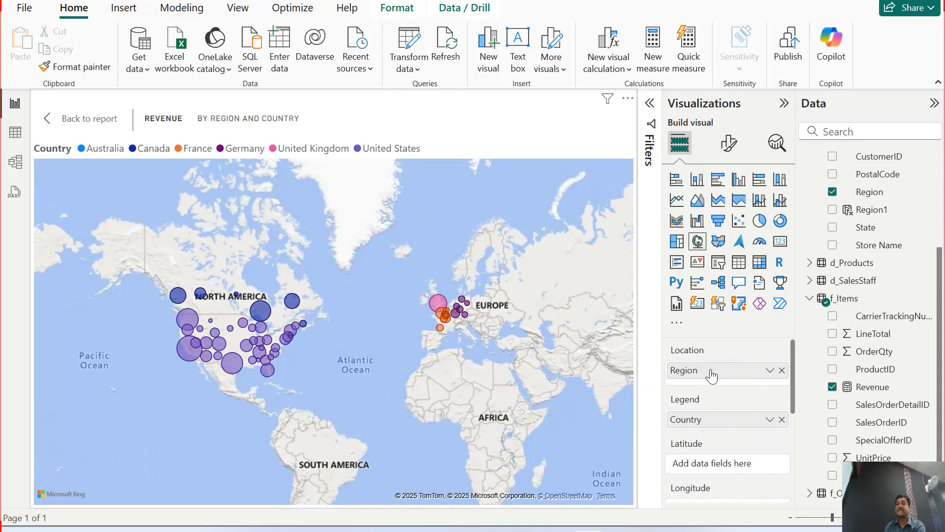
{"action": "scroll", "coordinate": [738, 448], "scroll_direction": "down", "scroll_amount": 2}
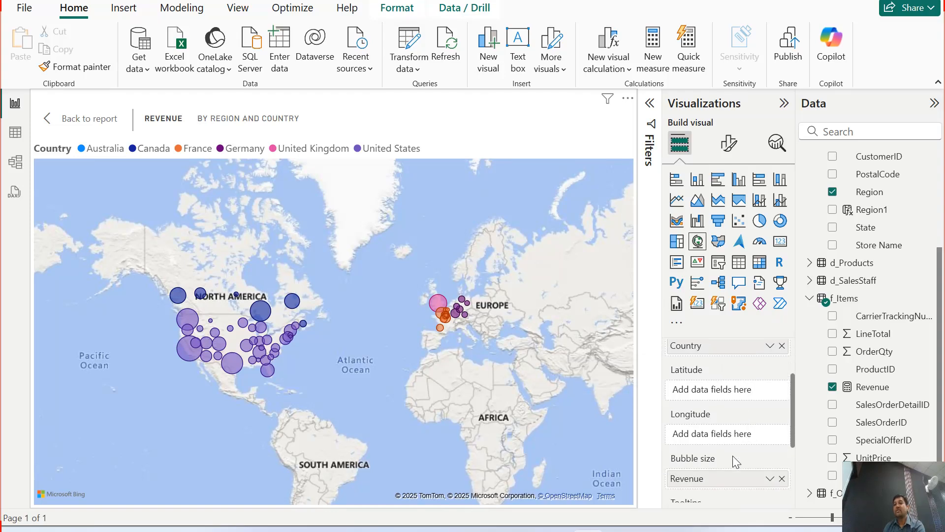
{"action": "scroll", "coordinate": [734, 443], "scroll_direction": "down", "scroll_amount": 3}
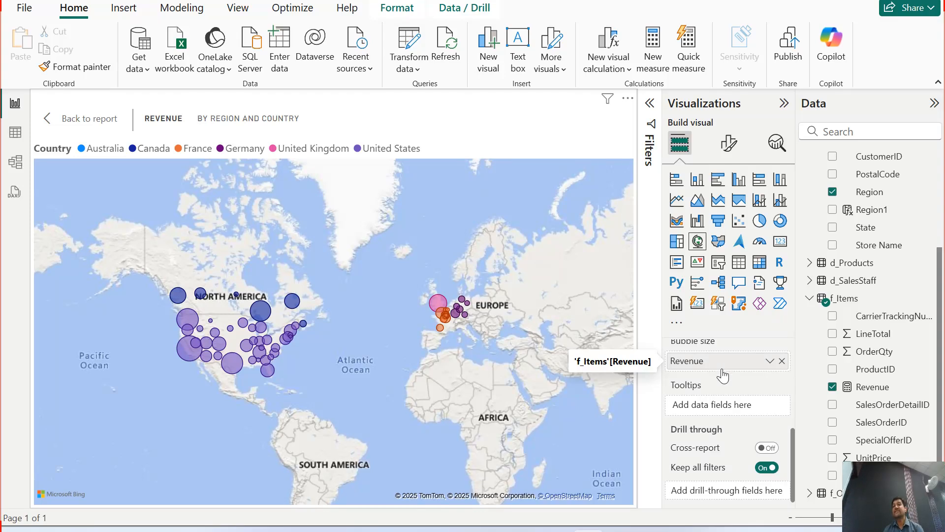
{"action": "scroll", "coordinate": [718, 389], "scroll_direction": "up", "scroll_amount": 4}
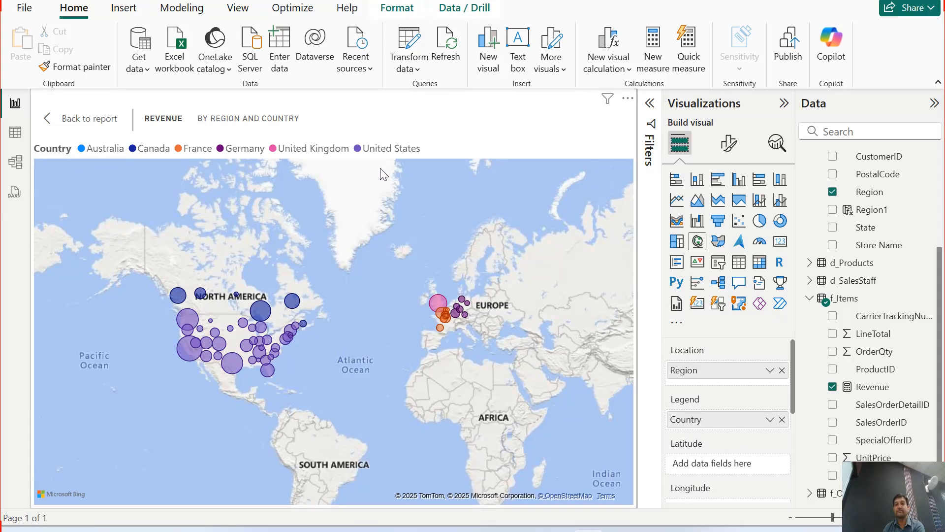
- Leave the enlarged map, view its revenue by region and country as a table, and return to the report page
{"action": "left_click", "coordinate": [82, 126]}
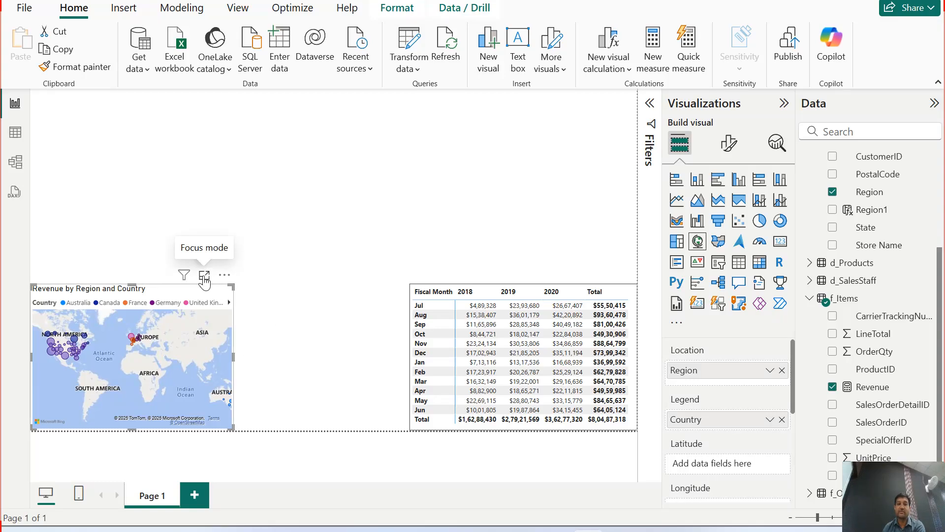
{"action": "left_click", "coordinate": [224, 274]}
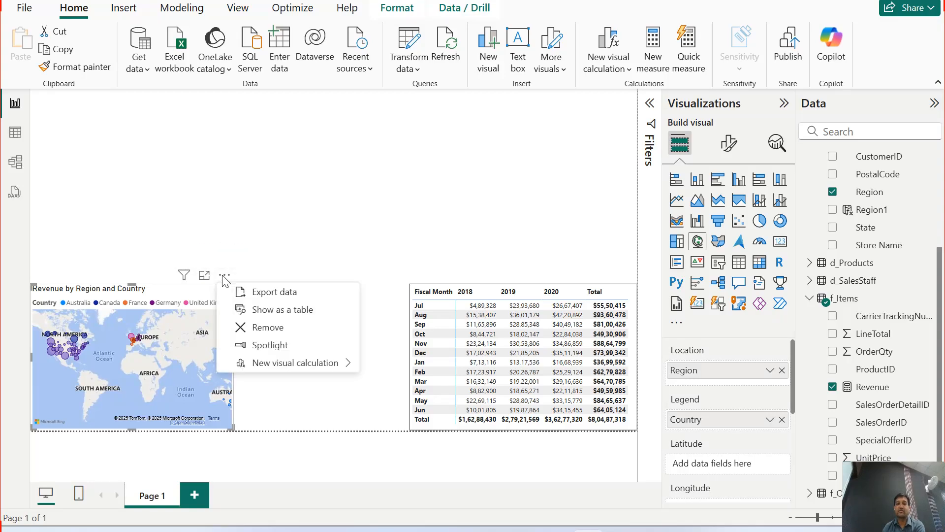
{"action": "left_click", "coordinate": [271, 310]}
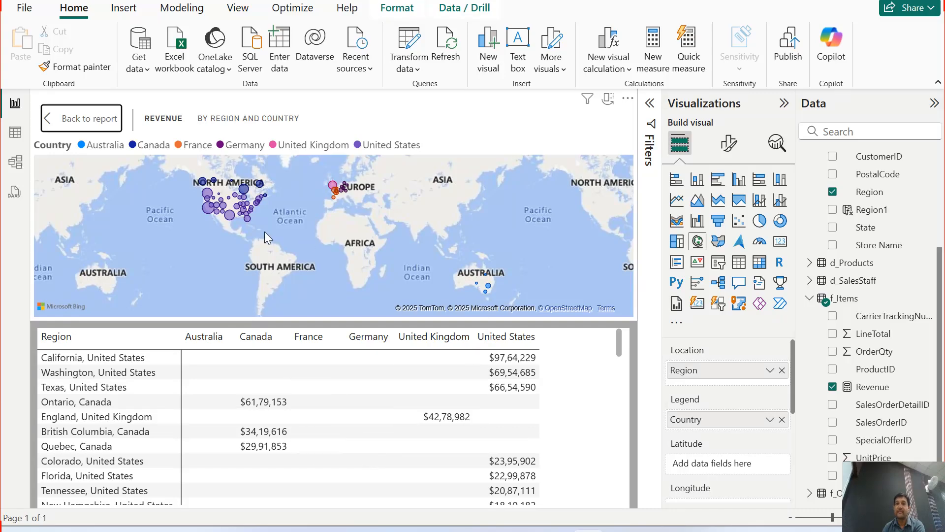
{"action": "left_click", "coordinate": [86, 125]}
- Spotlight the revenue map on the report page and turn the spotlight off again
{"action": "left_click", "coordinate": [224, 275]}
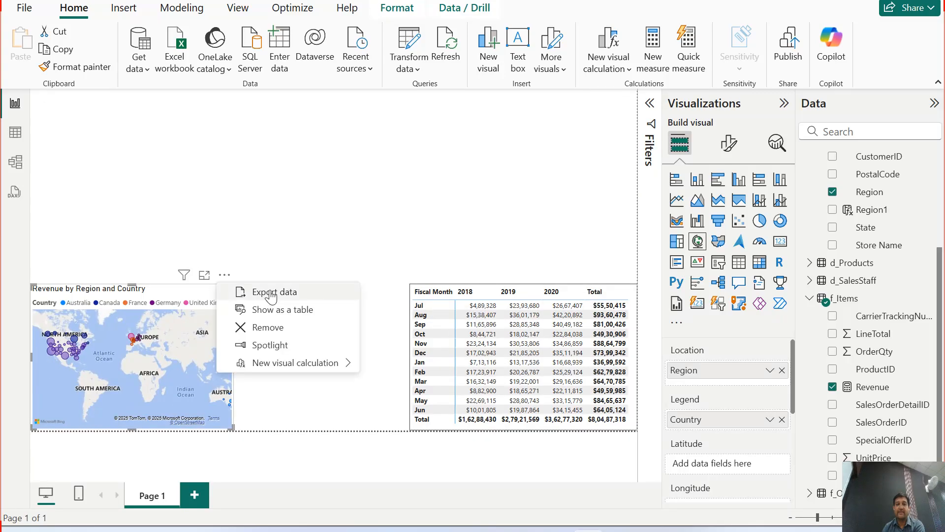
{"action": "left_click", "coordinate": [265, 346]}
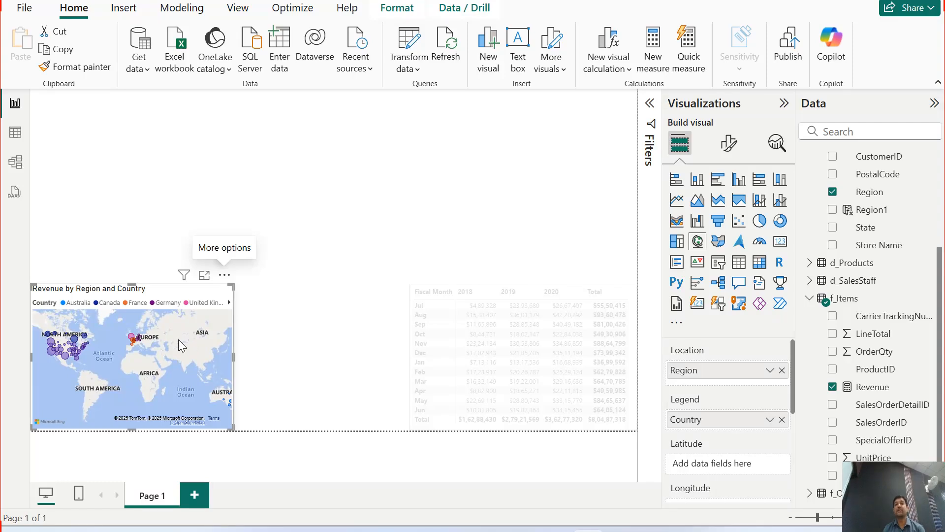
{"action": "left_click", "coordinate": [224, 275]}
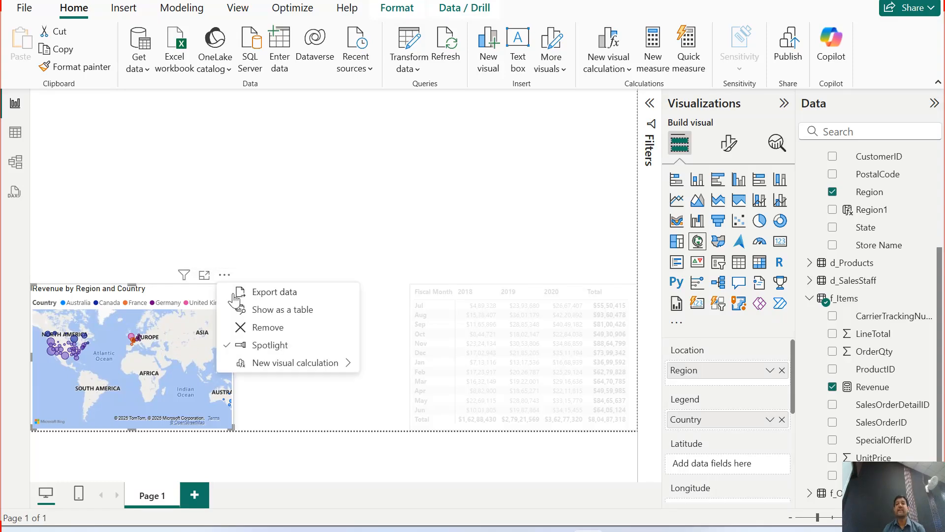
{"action": "left_click", "coordinate": [251, 345]}
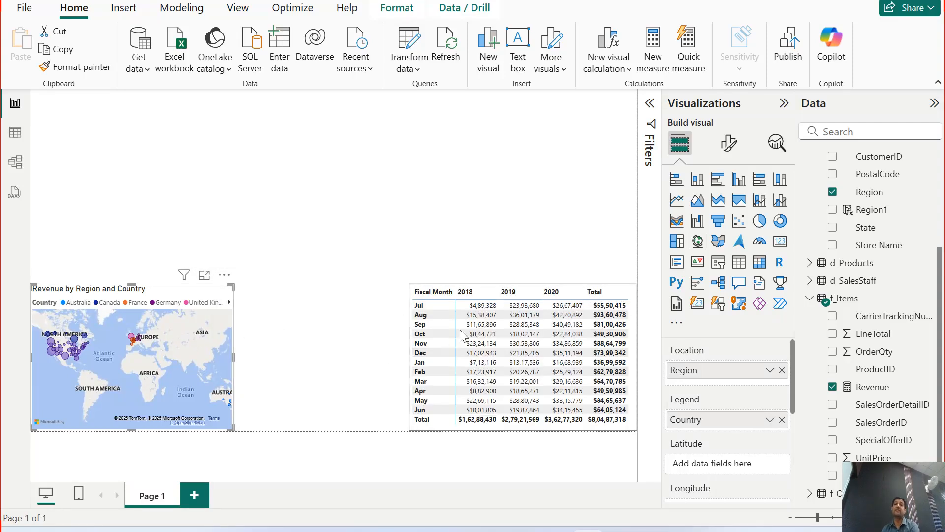
- Review the new visual calculation choices for the revenue map and the filters and slicers affecting it
{"action": "left_click", "coordinate": [224, 275]}
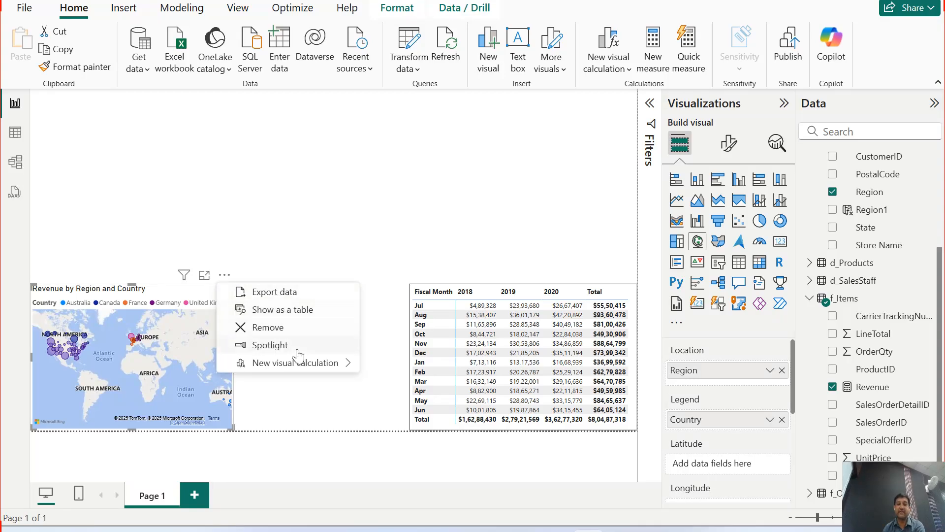
{"action": "mouse_move", "coordinate": [297, 364]}
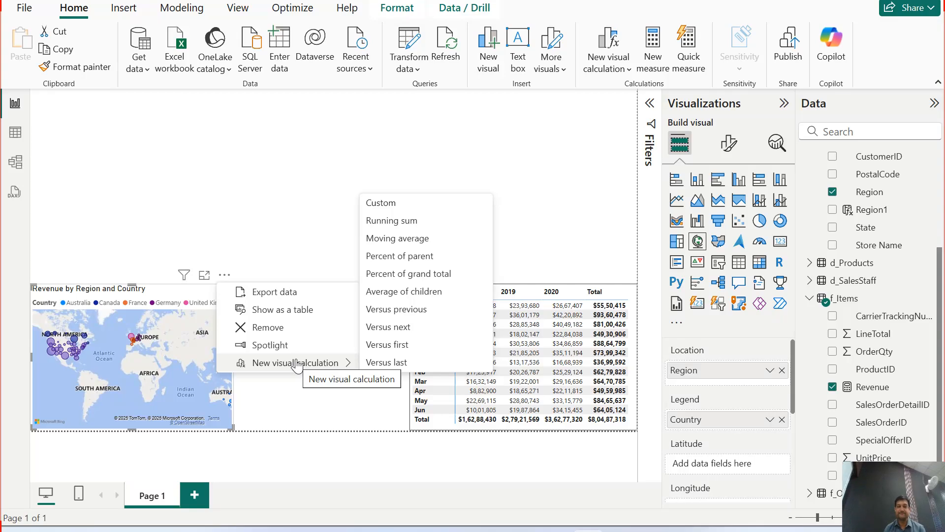
{"action": "left_click", "coordinate": [184, 279]}
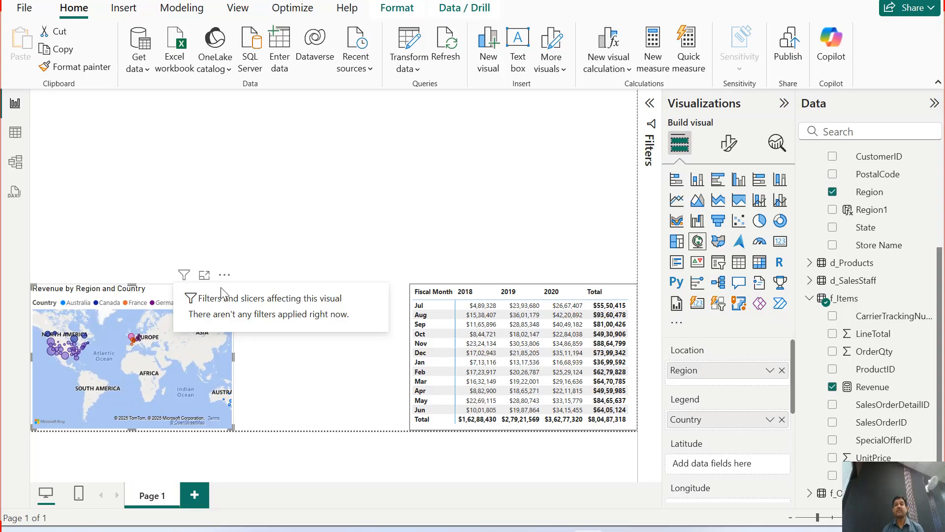
- Show the revenue map's data as a table once more and go back to the report page
{"action": "left_click", "coordinate": [224, 275]}
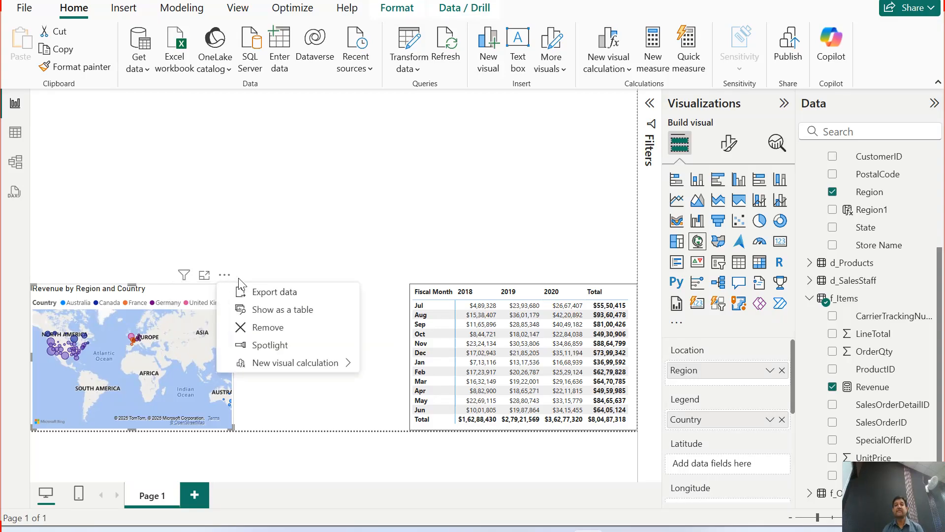
{"action": "left_click", "coordinate": [256, 311]}
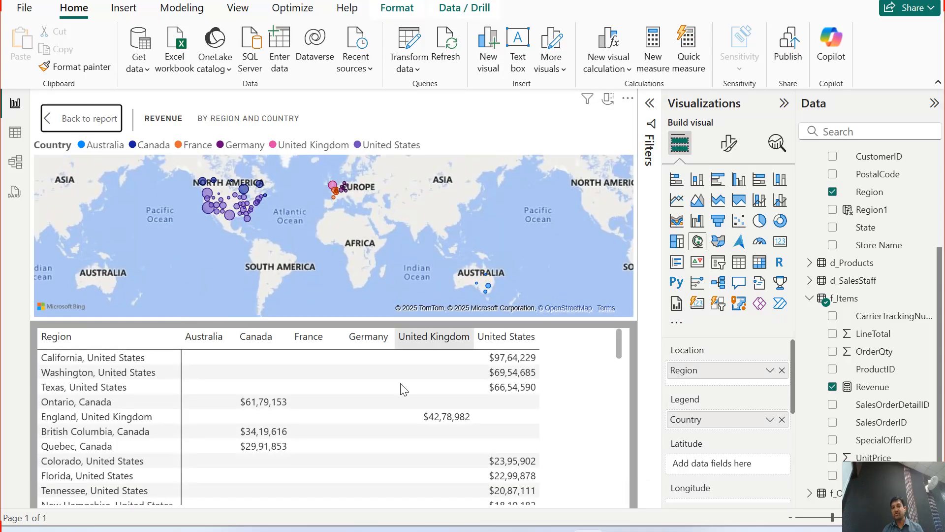
{"action": "left_click", "coordinate": [84, 121]}
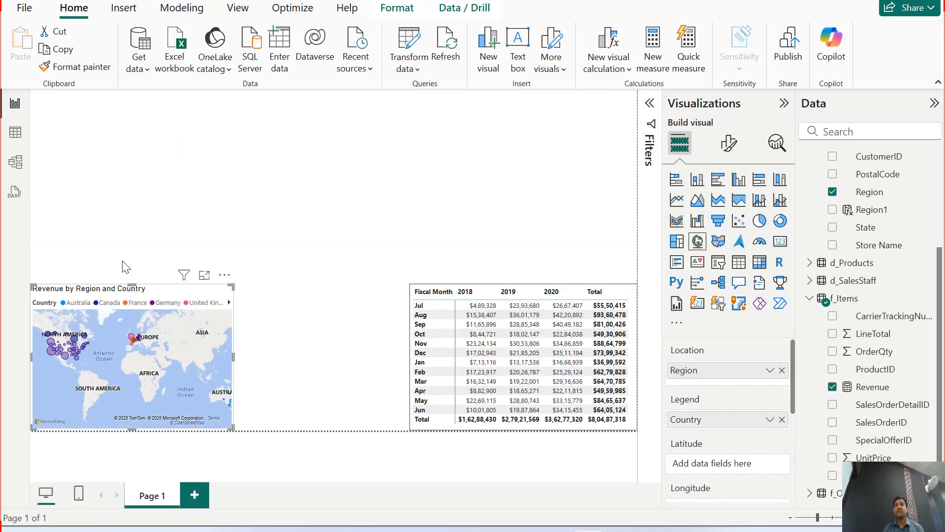
- Enlarge the revenue map in focus mode and set its map style to Aerial
{"action": "left_click", "coordinate": [204, 276]}
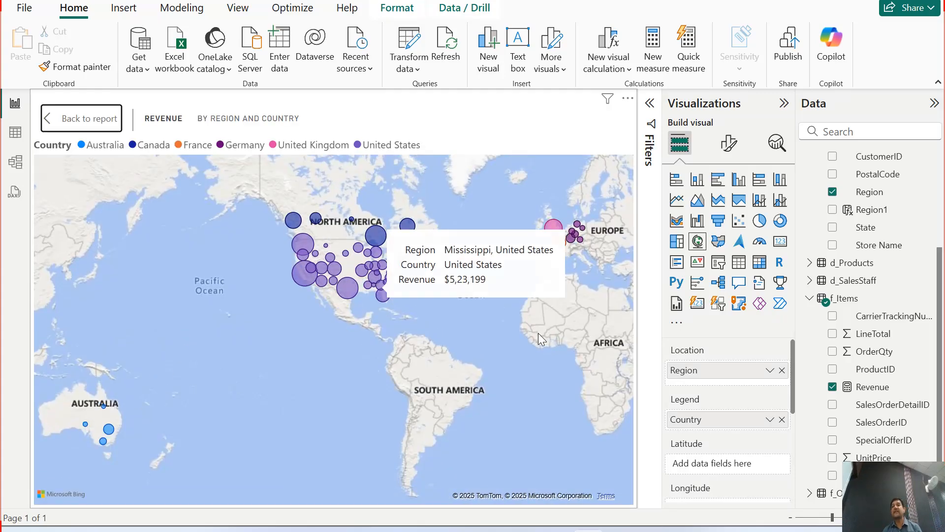
{"action": "left_click_drag", "start_coordinate": [539, 333], "coordinate": [419, 421]}
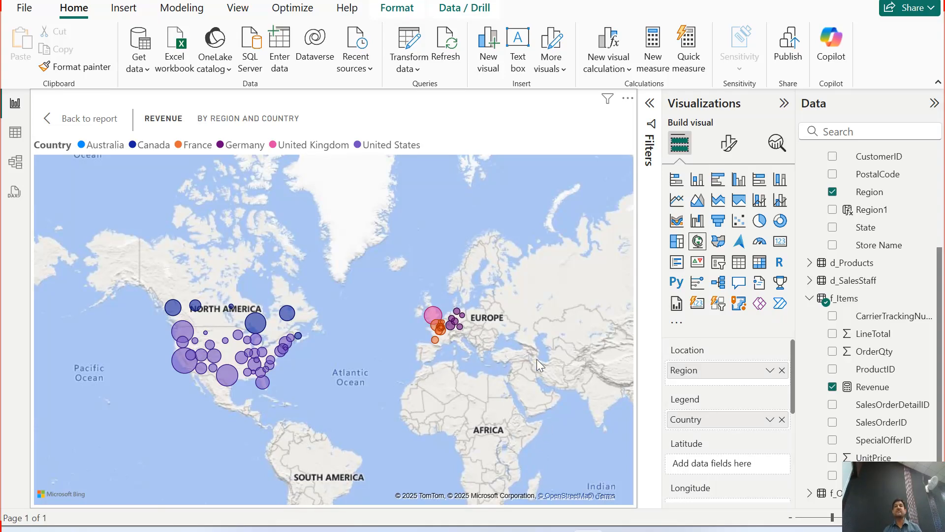
{"action": "left_click", "coordinate": [728, 143]}
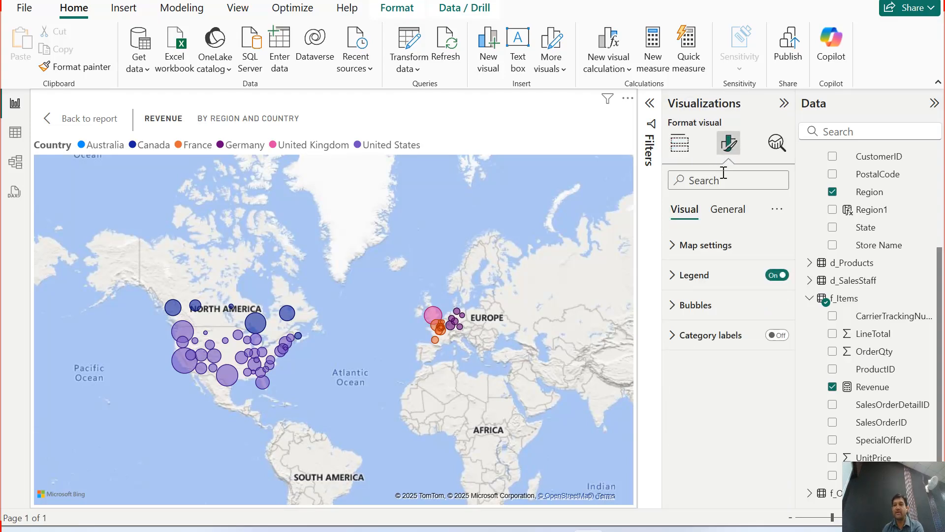
{"action": "left_click", "coordinate": [683, 252]}
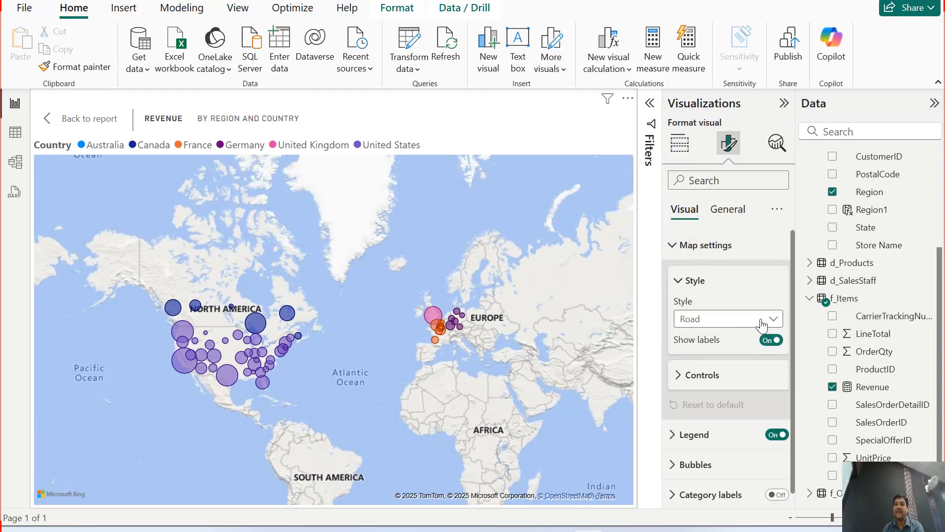
{"action": "left_click", "coordinate": [765, 325]}
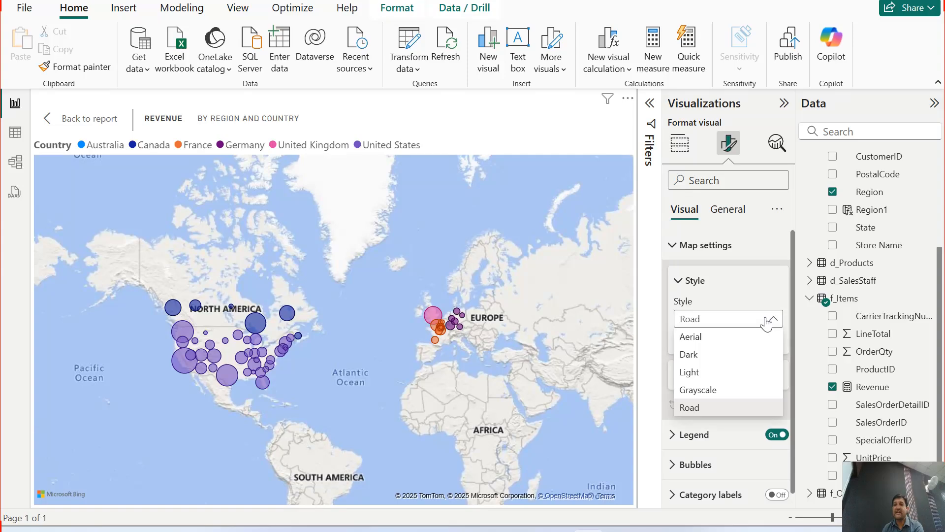
{"action": "left_click", "coordinate": [714, 336]}
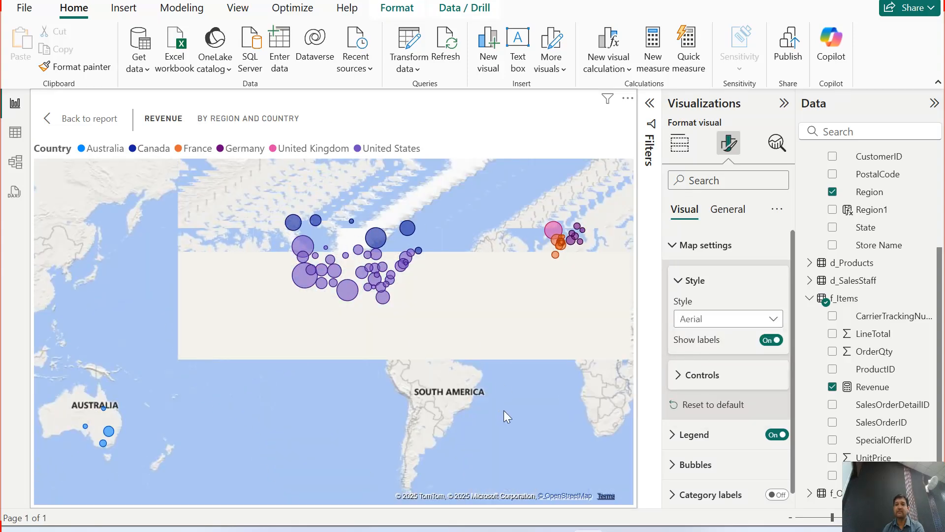
{"action": "scroll", "coordinate": [392, 367], "scroll_direction": "up", "scroll_amount": 1}
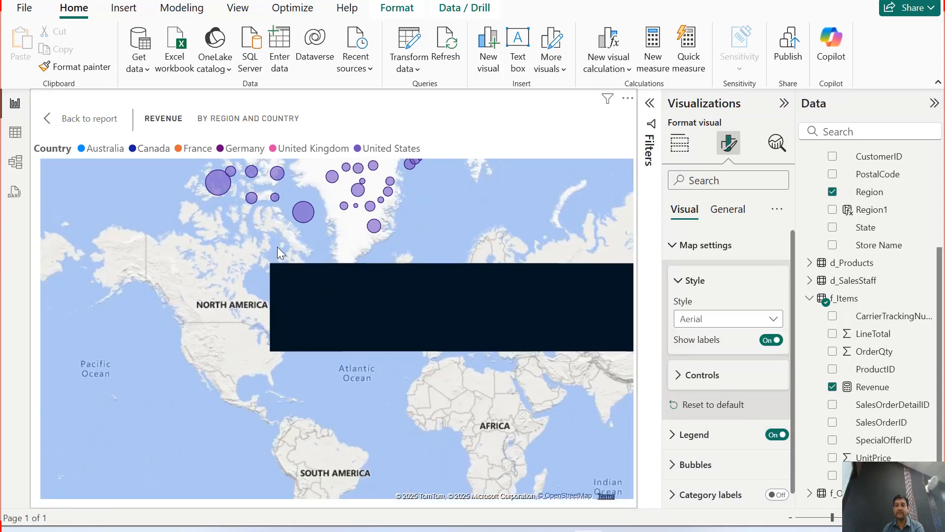
{"action": "scroll", "coordinate": [277, 247], "scroll_direction": "down", "scroll_amount": 1}
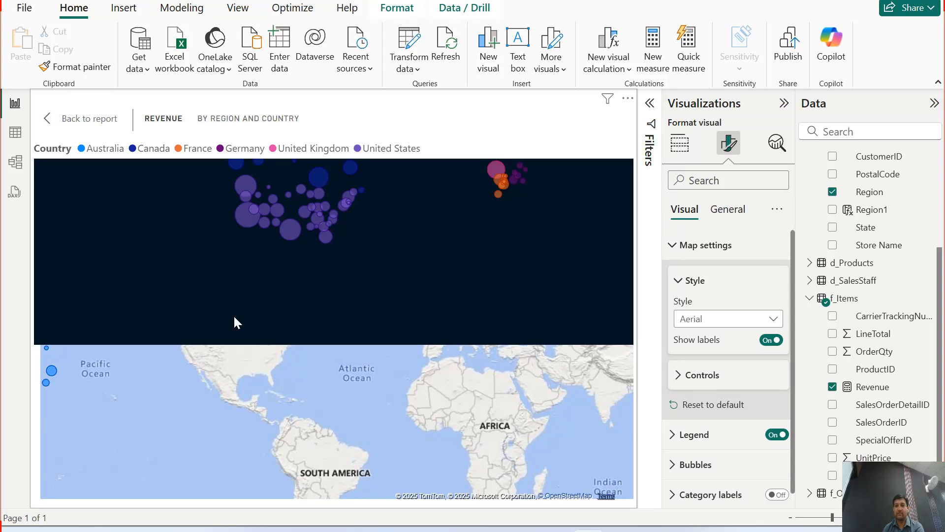
- Try the Dark and Light map styles on the revenue map and set the style back to Road
{"action": "left_click", "coordinate": [707, 320]}
{"action": "left_click", "coordinate": [702, 356]}
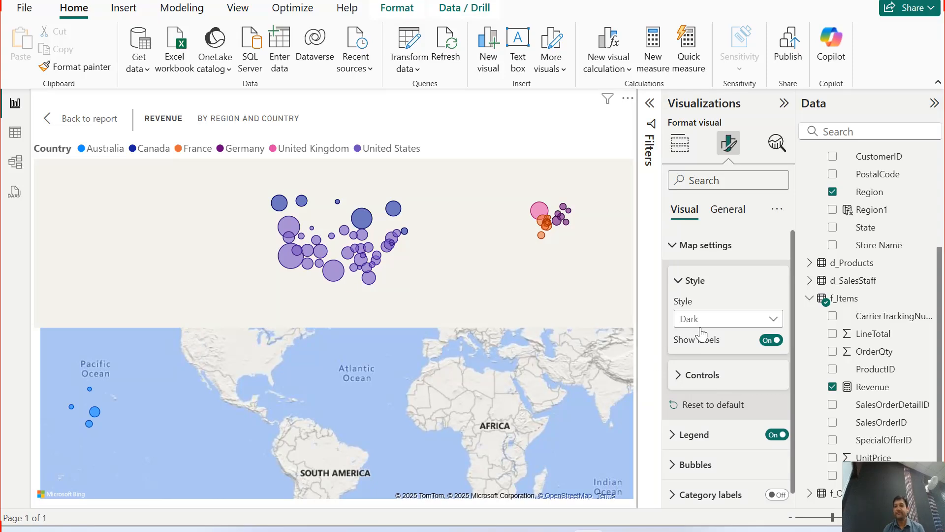
{"action": "left_click", "coordinate": [715, 321]}
{"action": "left_click", "coordinate": [696, 373]}
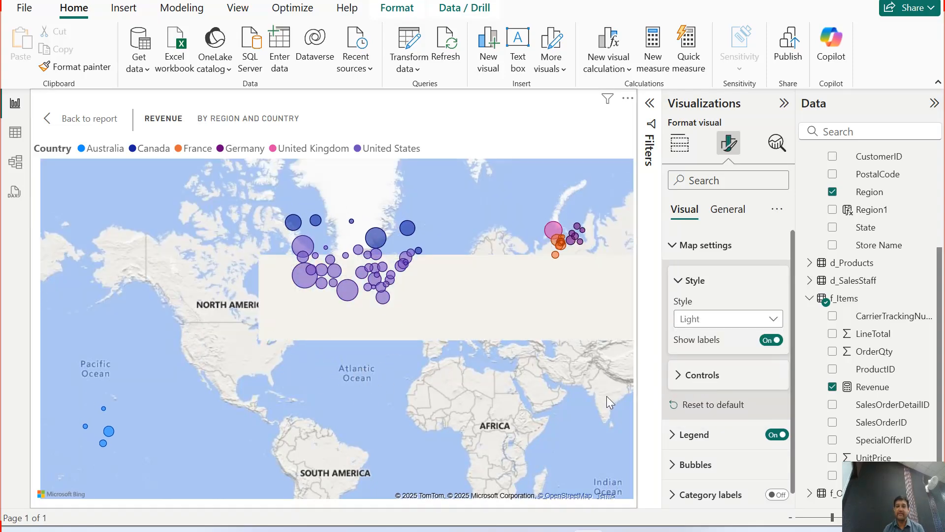
{"action": "left_click", "coordinate": [719, 322]}
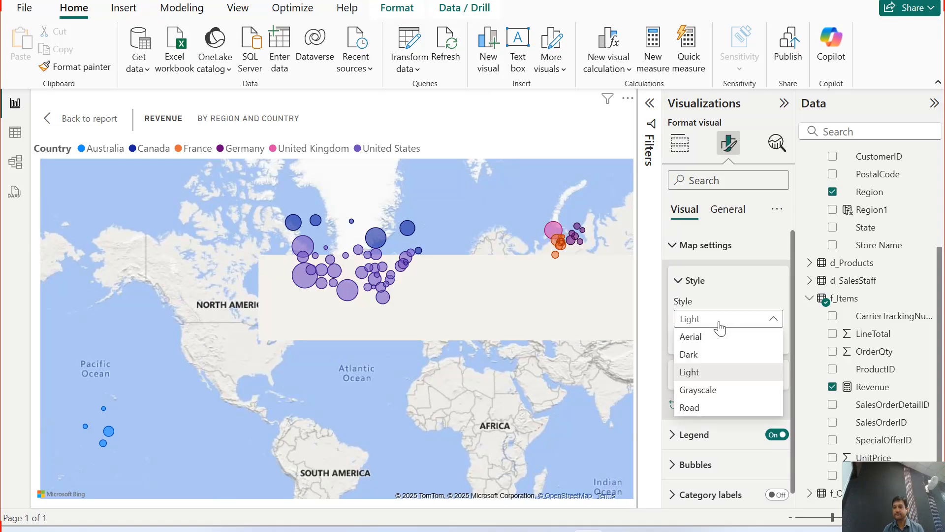
{"action": "left_click", "coordinate": [703, 409]}
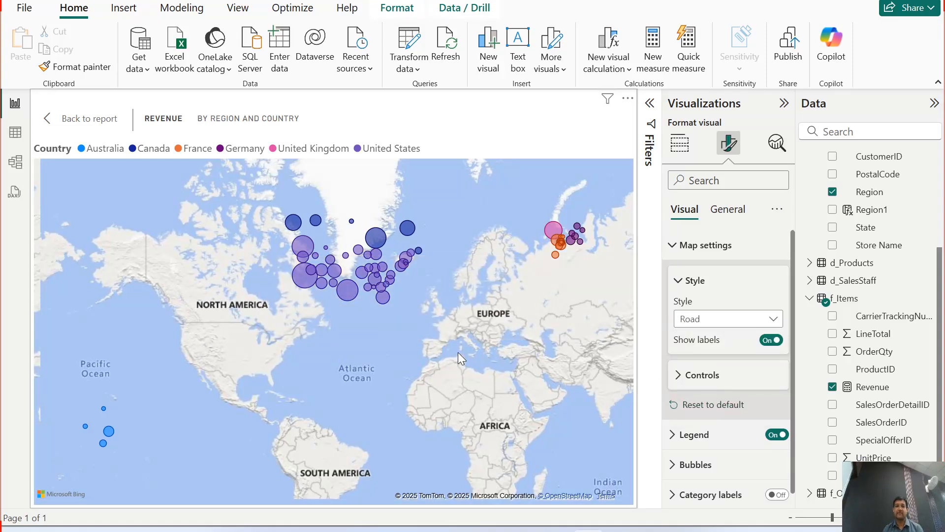
- Leave and reopen the enlarged map, and undo all of the recent map style changes
{"action": "left_click", "coordinate": [79, 120]}
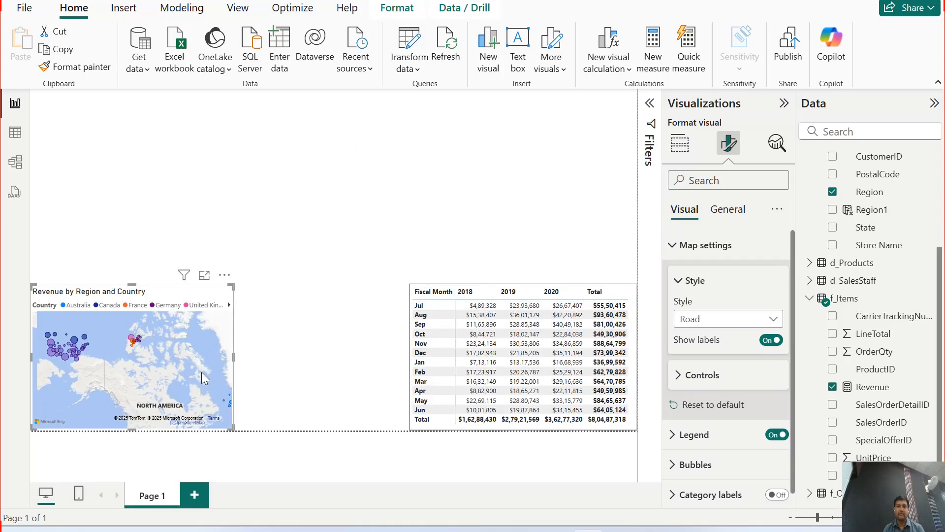
{"action": "left_click", "coordinate": [204, 278]}
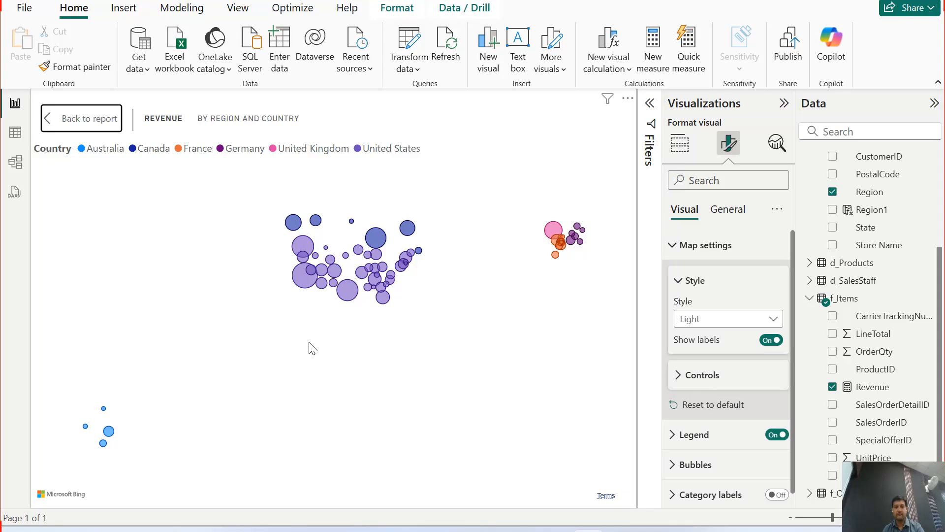
{"action": "key", "text": "ctrl+z"}
{"action": "key", "text": "ctrl+z"}
{"action": "key", "text": "ctrl+z"}
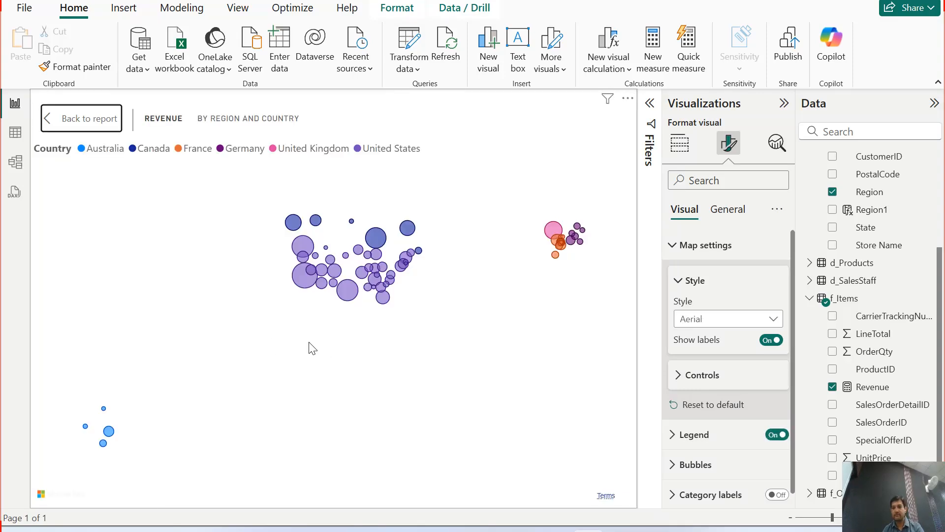
{"action": "key", "text": "ctrl+z"}
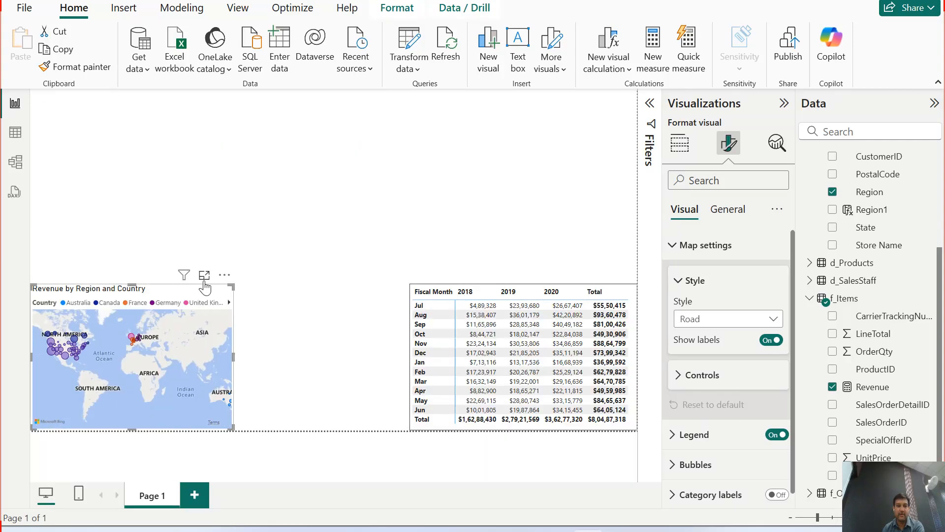
- Enlarge the revenue map in focus mode and review its zoom, lasso and geocoding culture control settings
{"action": "left_click", "coordinate": [204, 274]}
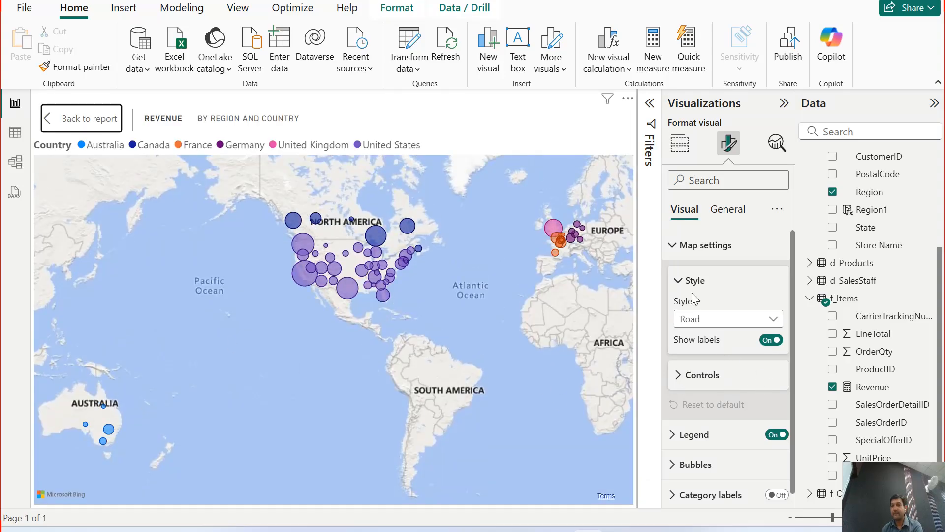
{"action": "left_click", "coordinate": [771, 291]}
{"action": "left_click", "coordinate": [680, 318]}
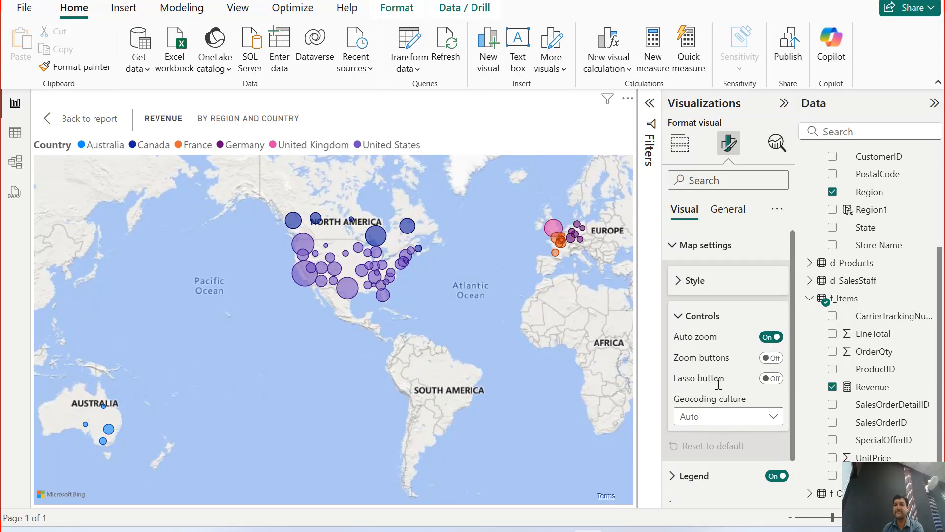
{"action": "left_click", "coordinate": [681, 319]}
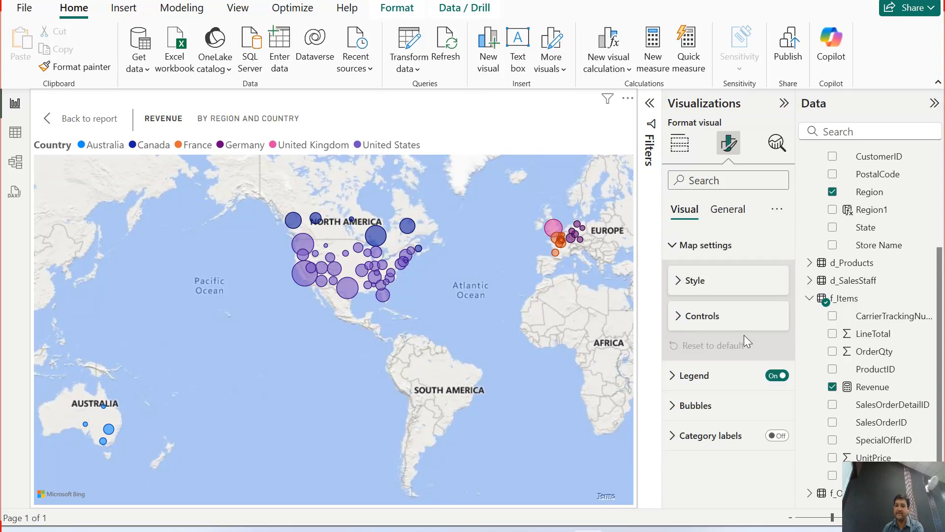
- Set the revenue map's legend position to Top center
{"action": "left_click", "coordinate": [683, 376]}
{"action": "scroll", "coordinate": [720, 416], "scroll_direction": "down", "scroll_amount": 2}
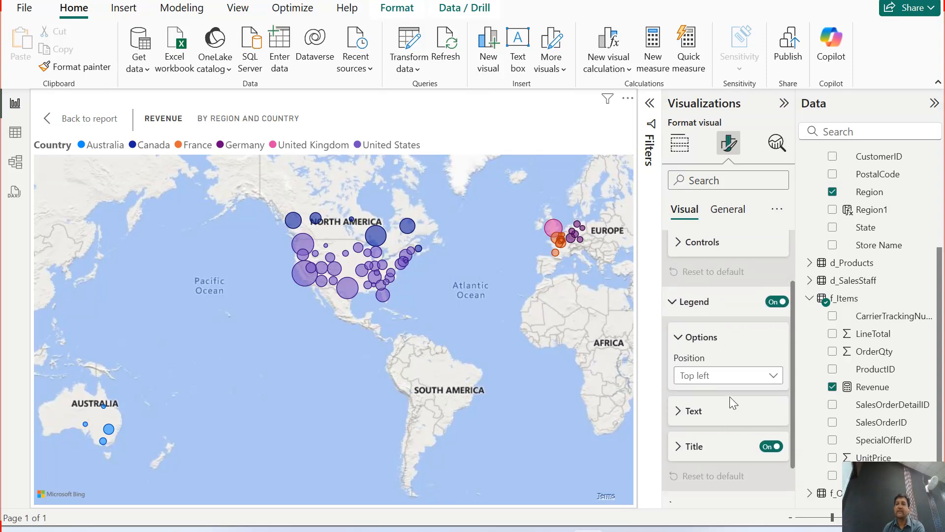
{"action": "left_click", "coordinate": [711, 377]}
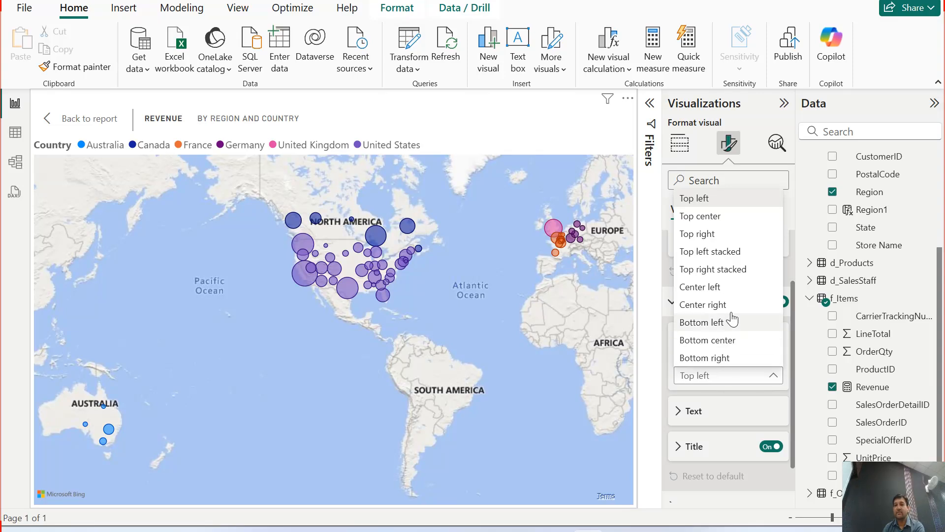
{"action": "left_click", "coordinate": [701, 216]}
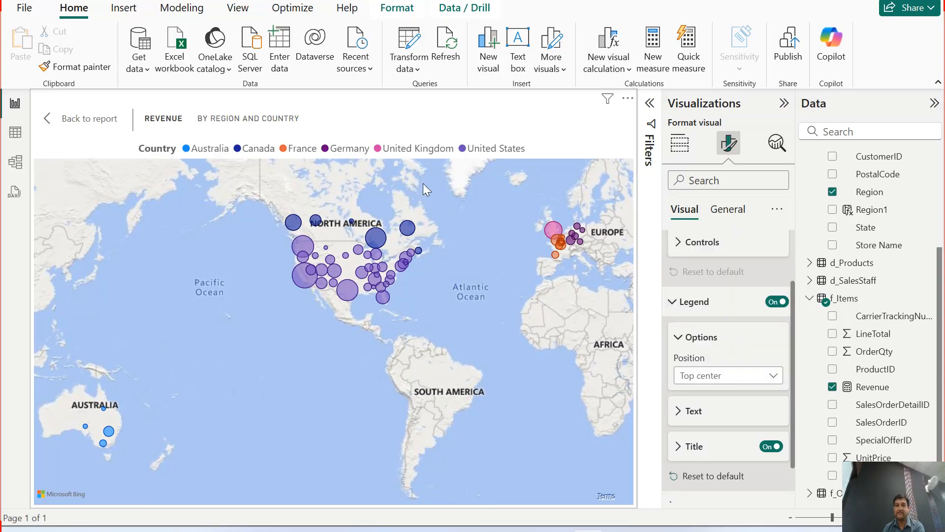
- Try the revenue map's legend at Bottom left, and set its position to Top left
{"action": "left_click", "coordinate": [720, 375]}
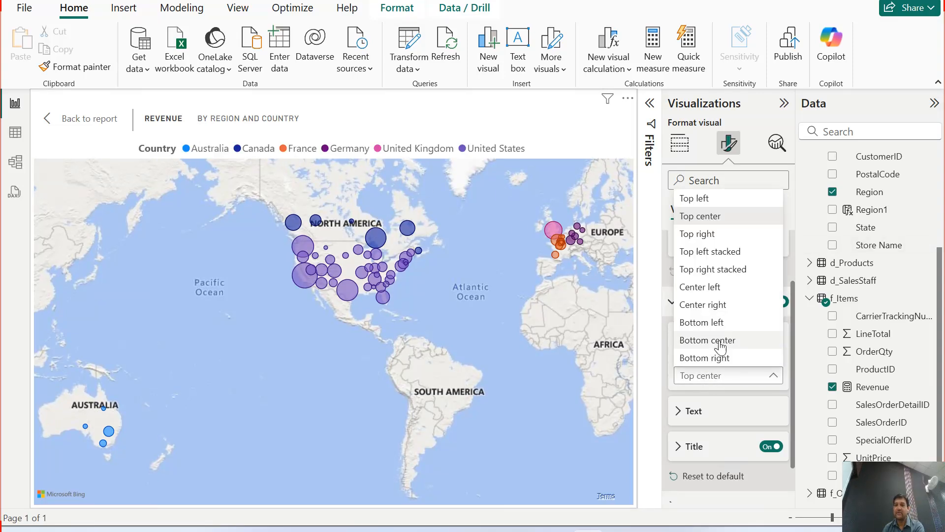
{"action": "left_click", "coordinate": [724, 323]}
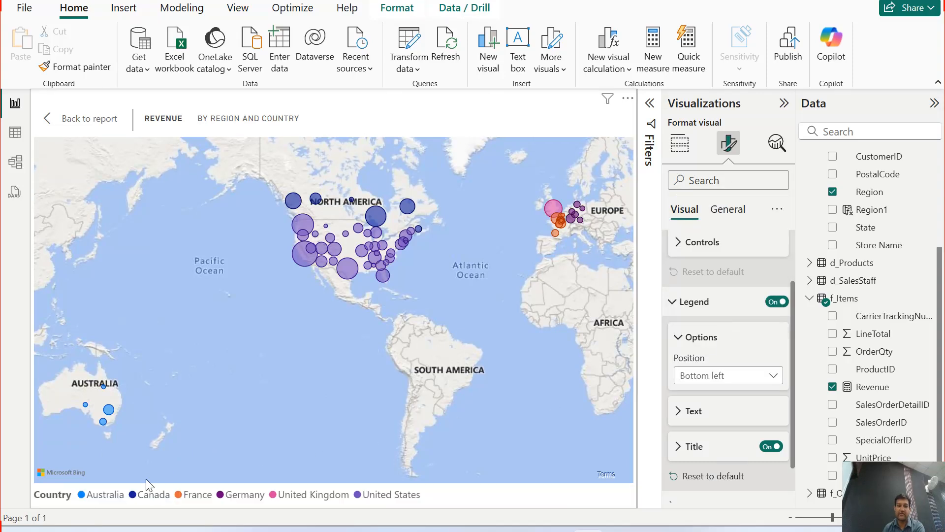
{"action": "left_click", "coordinate": [746, 380]}
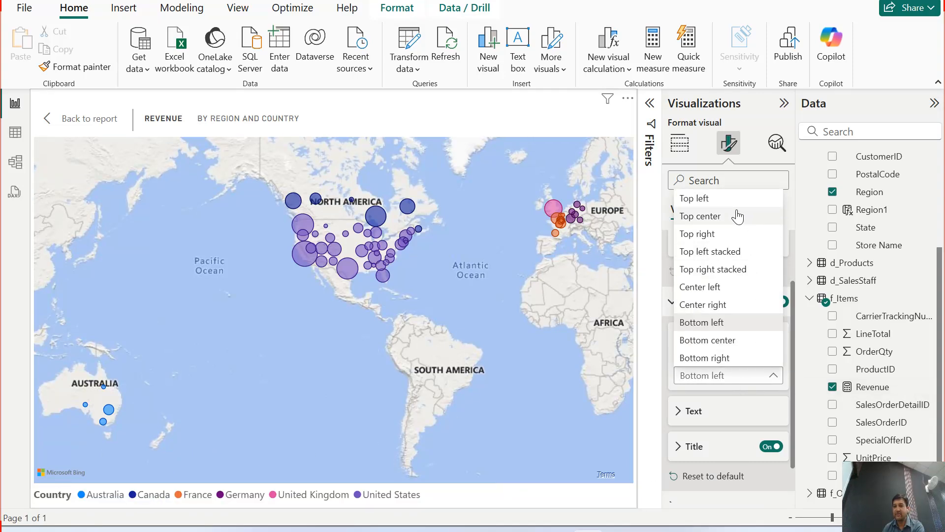
{"action": "left_click", "coordinate": [728, 198]}
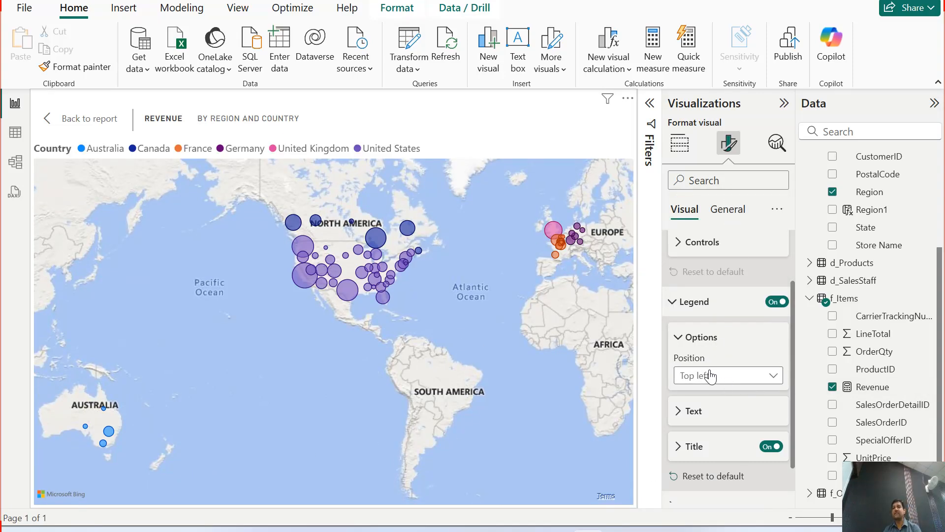
- Try legend text at font size 12, and reset the legend settings to default
{"action": "left_click", "coordinate": [682, 341]}
{"action": "left_click", "coordinate": [693, 373]}
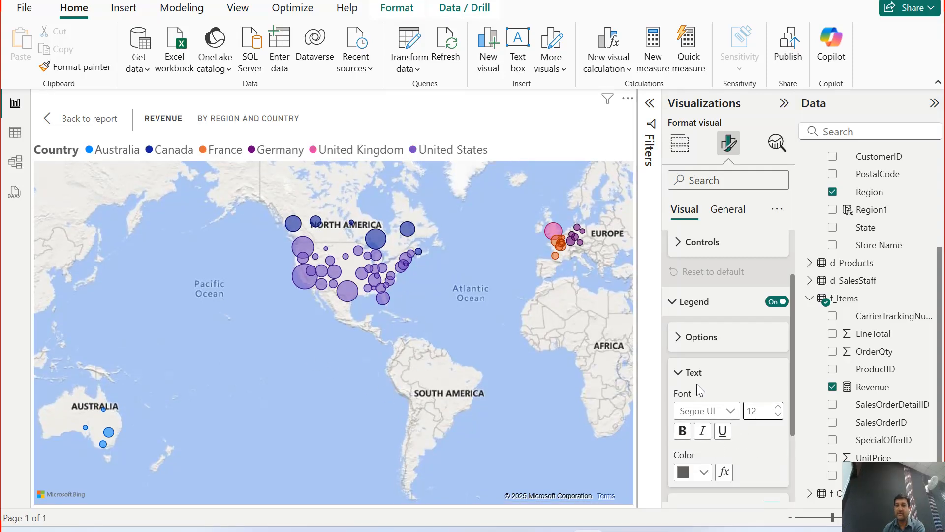
{"action": "left_click", "coordinate": [680, 376]}
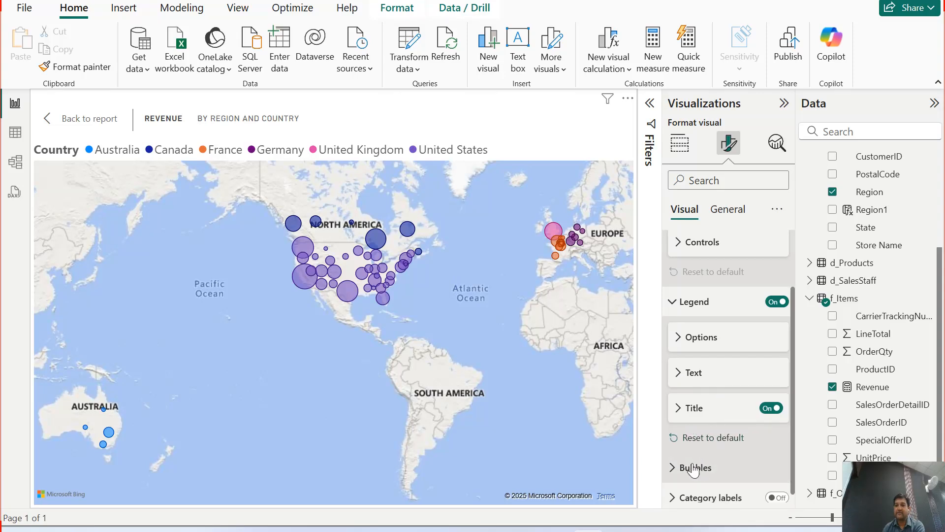
{"action": "scroll", "coordinate": [748, 442], "scroll_direction": "down", "scroll_amount": 1}
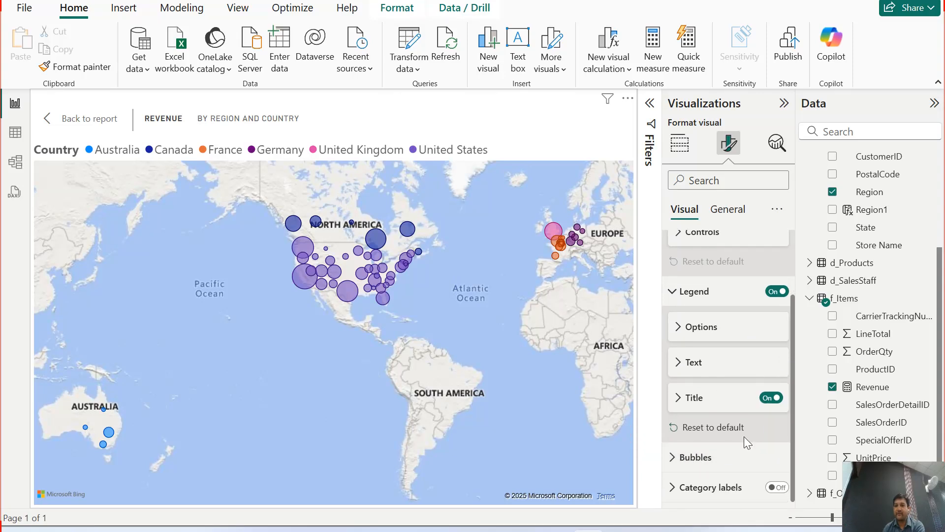
{"action": "left_click", "coordinate": [746, 455]}
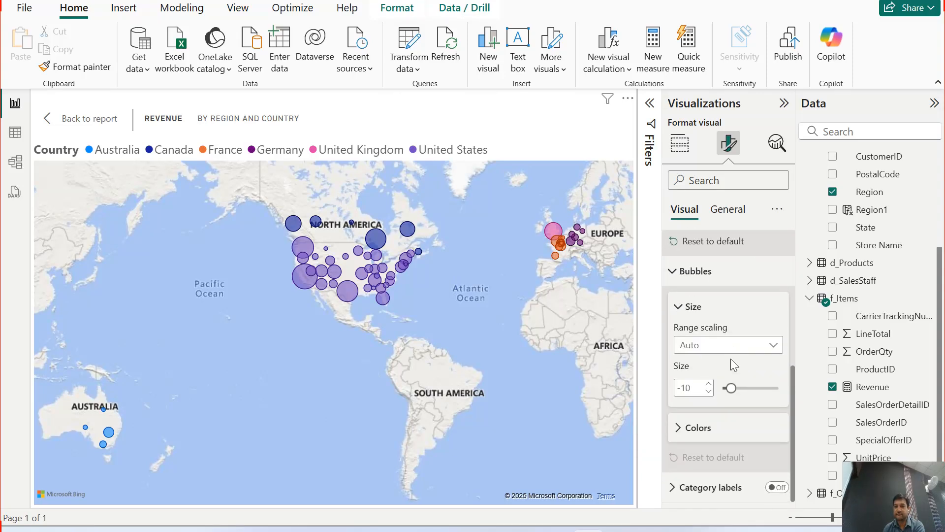
{"action": "scroll", "coordinate": [731, 362], "scroll_direction": "up", "scroll_amount": 3}
{"action": "left_click", "coordinate": [701, 319]}
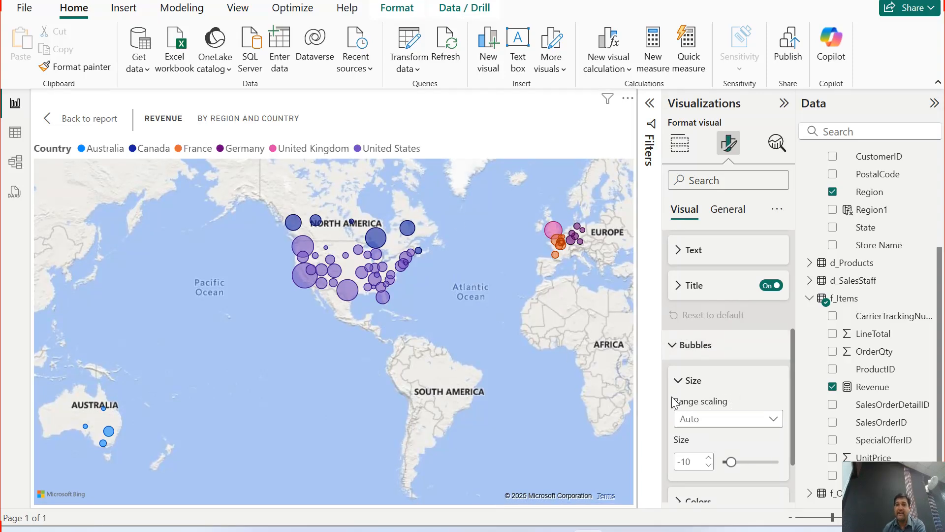
- Review the map's bubble settings: the range scaling options, the size and the colors per country
{"action": "left_click", "coordinate": [756, 424]}
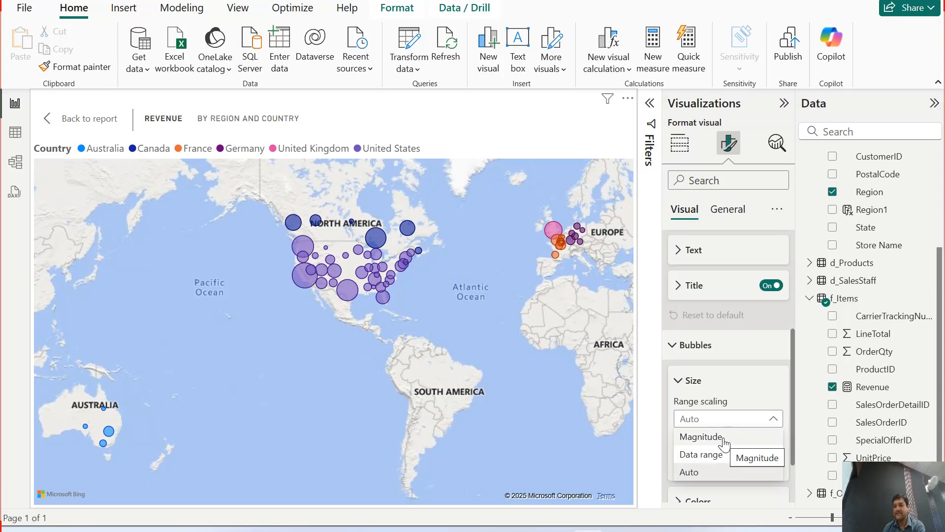
{"action": "left_click", "coordinate": [692, 389]}
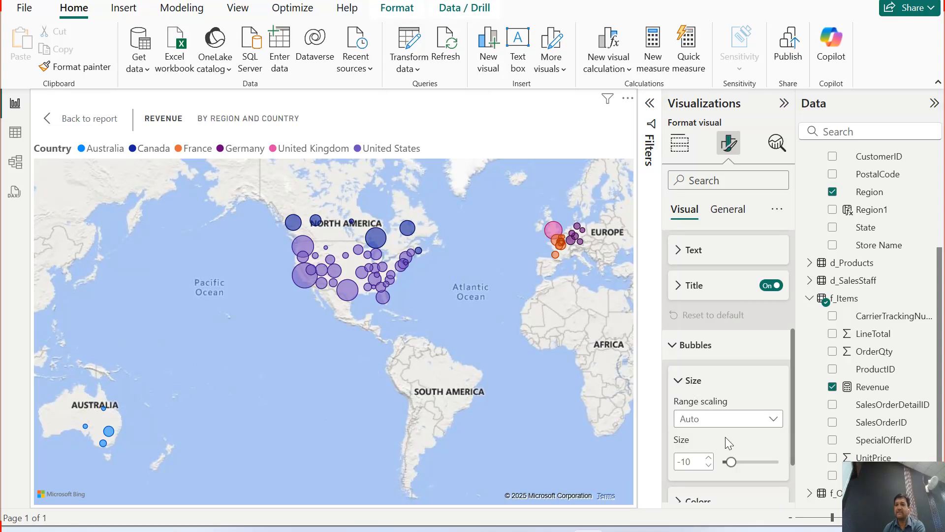
{"action": "scroll", "coordinate": [718, 391], "scroll_direction": "down", "scroll_amount": 2}
{"action": "left_click", "coordinate": [676, 308]}
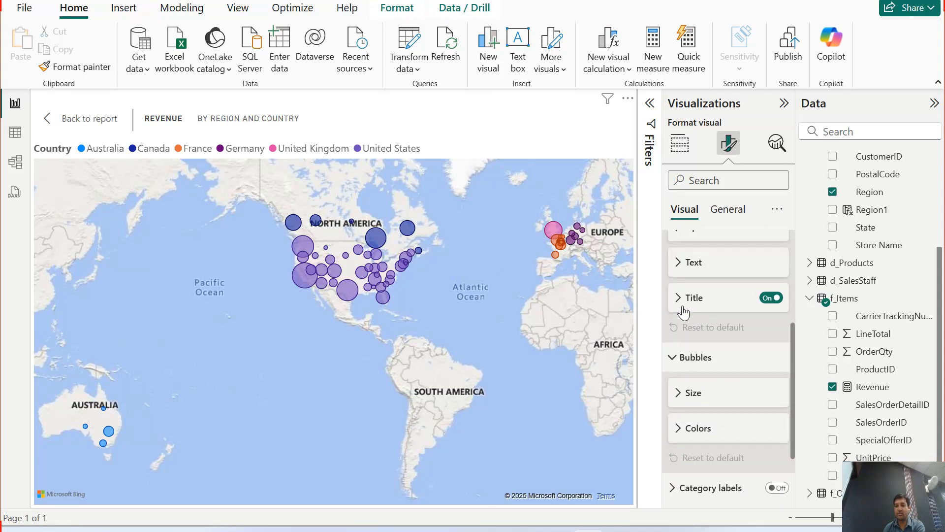
{"action": "left_click", "coordinate": [687, 394]}
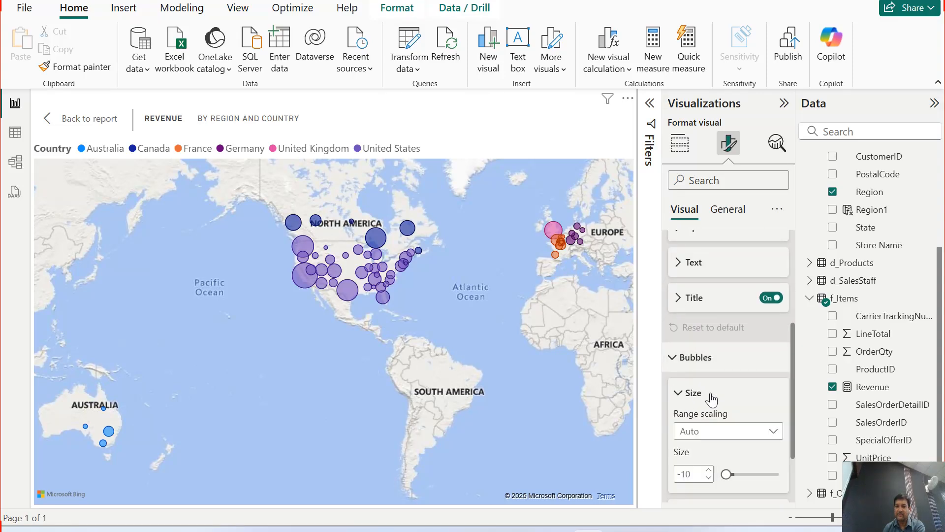
{"action": "scroll", "coordinate": [738, 399], "scroll_direction": "down", "scroll_amount": 2}
{"action": "left_click", "coordinate": [681, 321]}
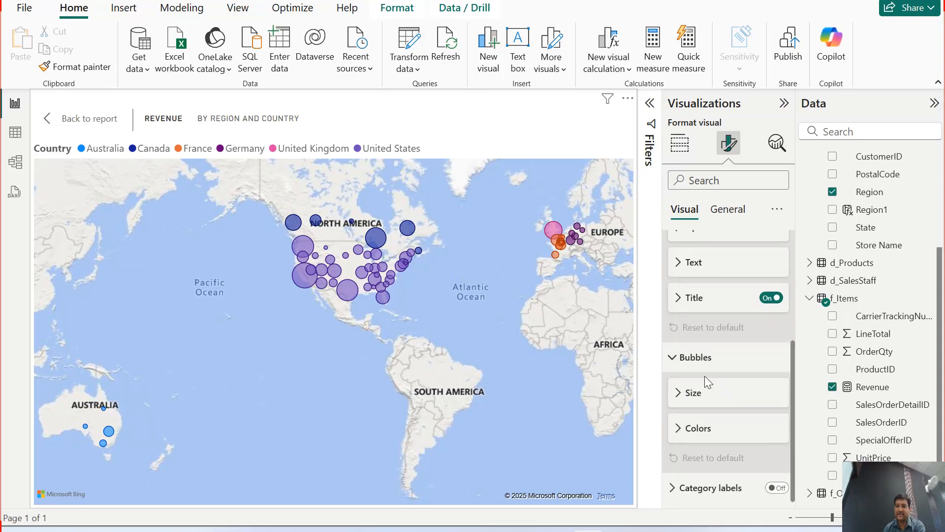
{"action": "left_click", "coordinate": [690, 429]}
{"action": "scroll", "coordinate": [744, 454], "scroll_direction": "down", "scroll_amount": 4}
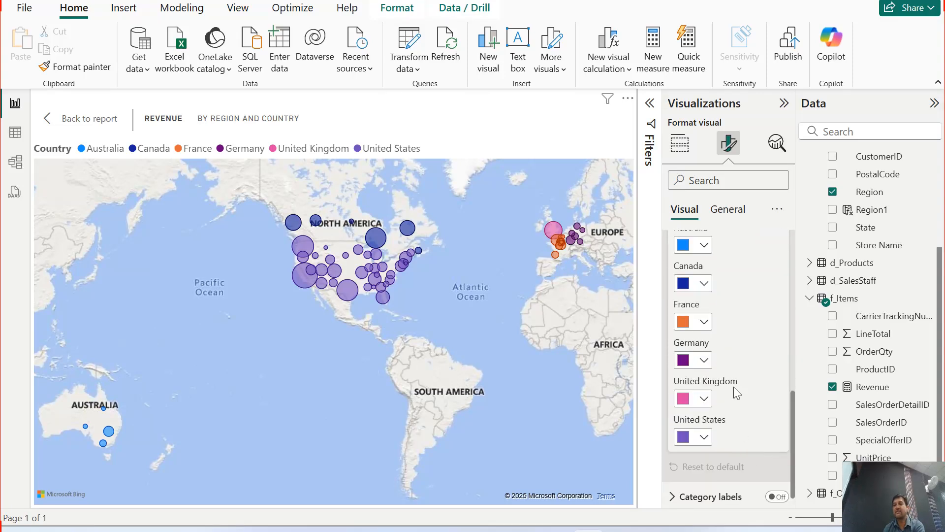
{"action": "scroll", "coordinate": [736, 418], "scroll_direction": "up", "scroll_amount": 3}
{"action": "left_click", "coordinate": [678, 393]}
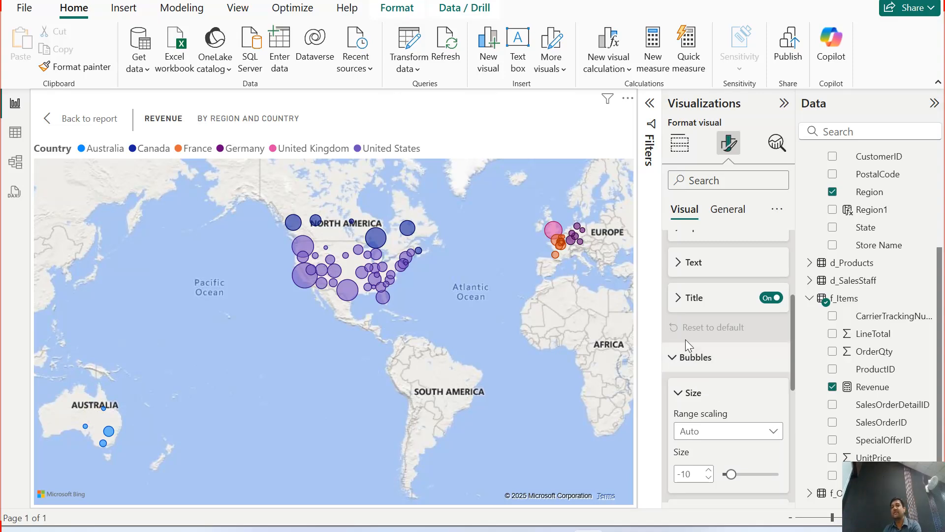
{"action": "left_click", "coordinate": [695, 371]}
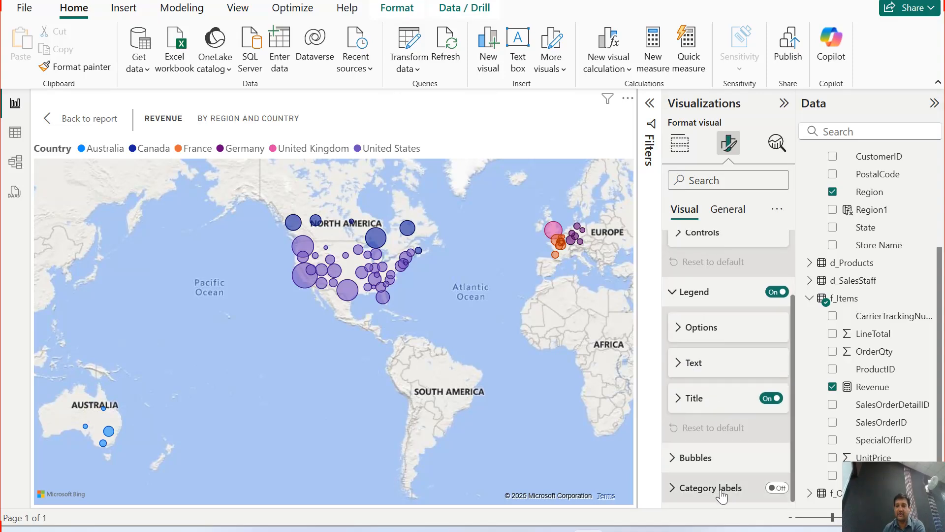
- Turn on the map's category labels, examine them at different zoom levels, and turn them off again
{"action": "left_click", "coordinate": [677, 490]}
{"action": "scroll", "coordinate": [724, 379], "scroll_direction": "down", "scroll_amount": 2}
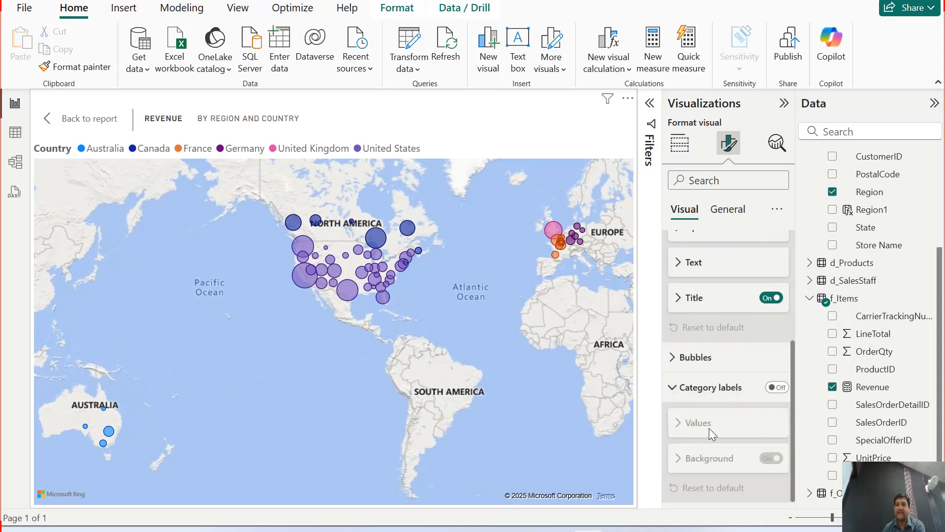
{"action": "left_click", "coordinate": [776, 388]}
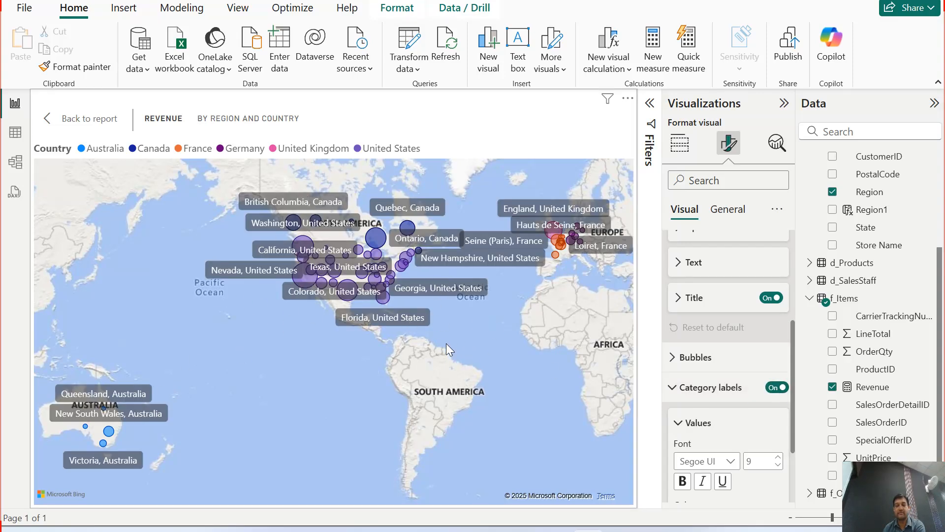
{"action": "scroll", "coordinate": [424, 338], "scroll_direction": "down", "scroll_amount": 2}
{"action": "scroll", "coordinate": [424, 337], "scroll_direction": "up", "scroll_amount": 3}
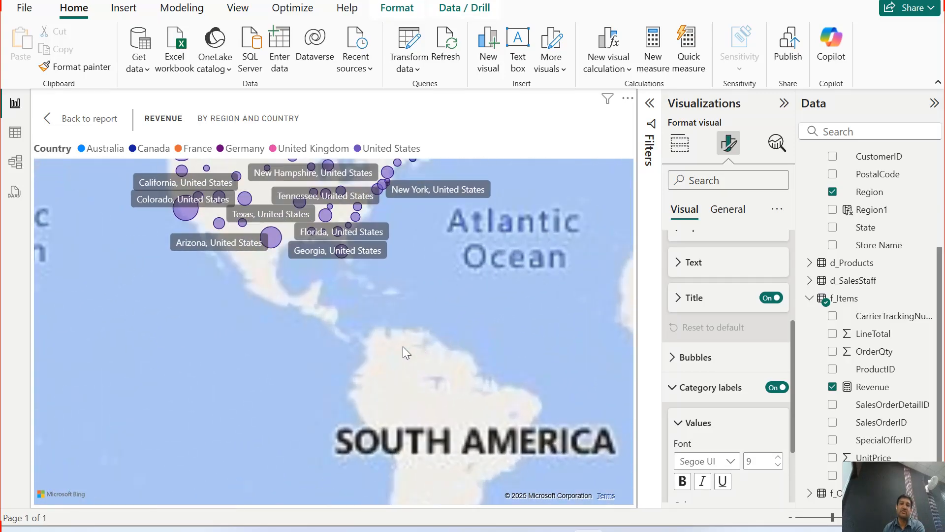
{"action": "scroll", "coordinate": [365, 350], "scroll_direction": "down", "scroll_amount": 3}
{"action": "scroll", "coordinate": [359, 362], "scroll_direction": "down", "scroll_amount": 1}
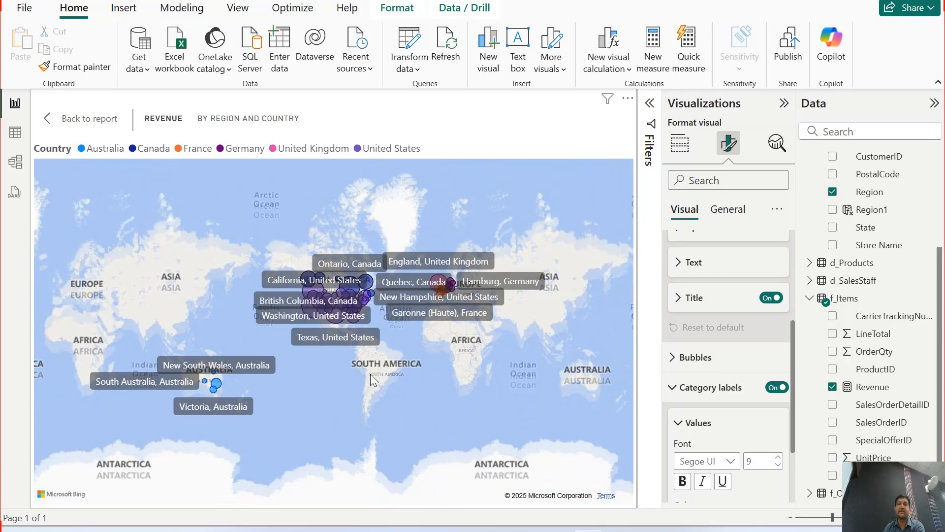
{"action": "left_click", "coordinate": [783, 389]}
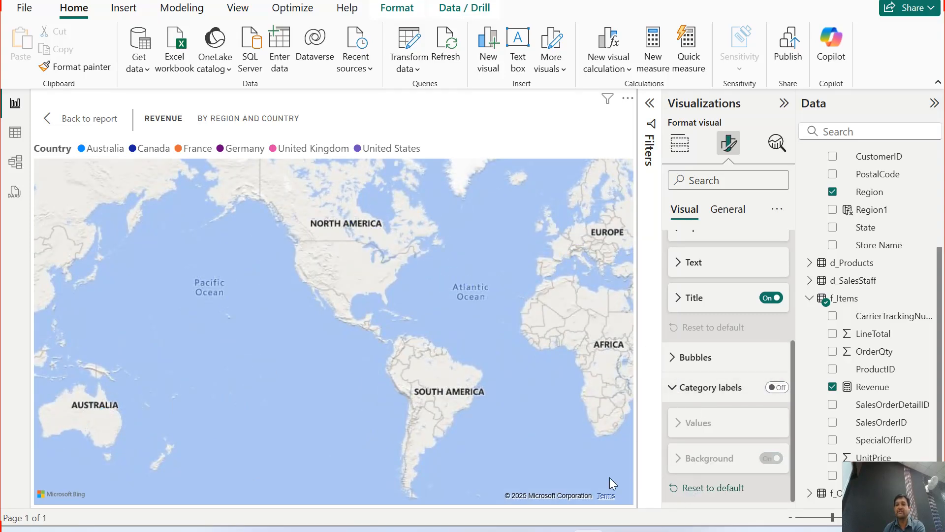
{"action": "left_click", "coordinate": [678, 391]}
- Return the map to the report page and review its general size, position, padding and advanced properties
{"action": "scroll", "coordinate": [718, 315], "scroll_direction": "up", "scroll_amount": 2}
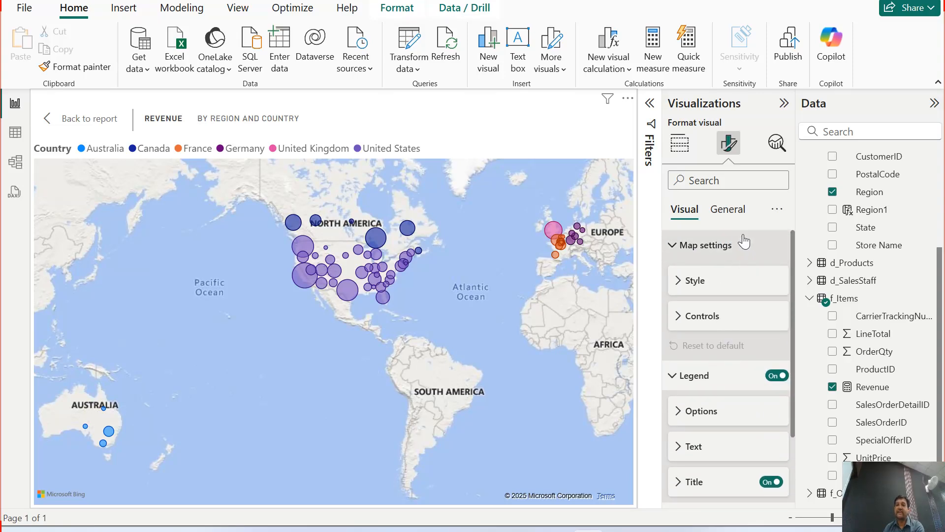
{"action": "left_click", "coordinate": [676, 385]}
{"action": "left_click", "coordinate": [728, 210]}
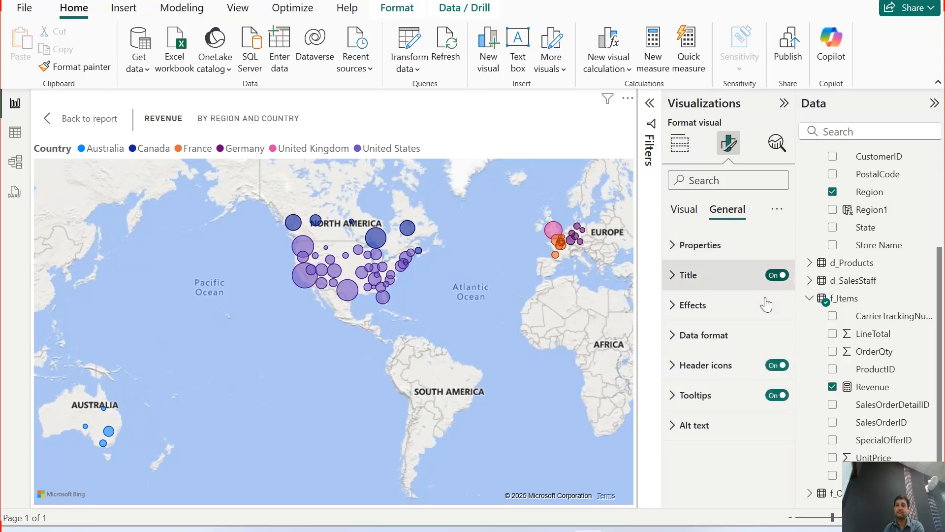
{"action": "left_click", "coordinate": [689, 252]}
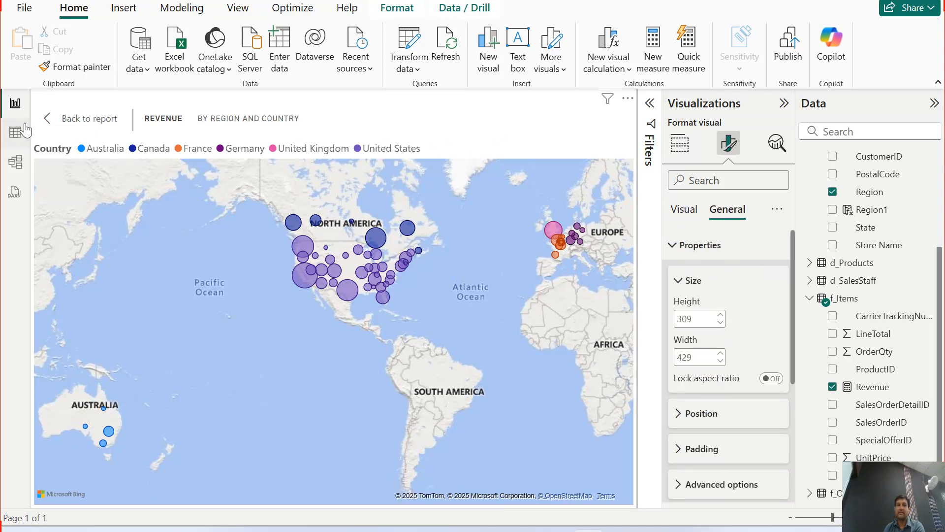
{"action": "left_click", "coordinate": [48, 119]}
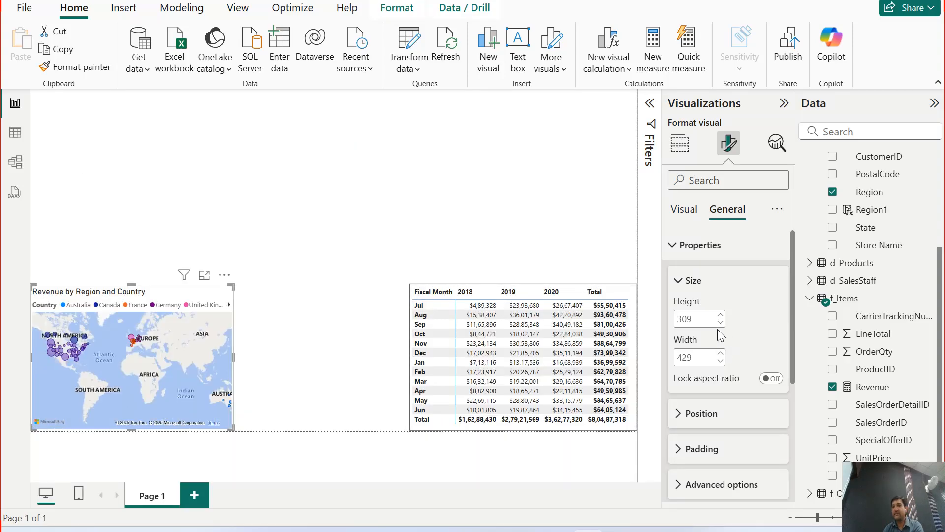
{"action": "left_click", "coordinate": [694, 281]}
{"action": "left_click", "coordinate": [687, 317]}
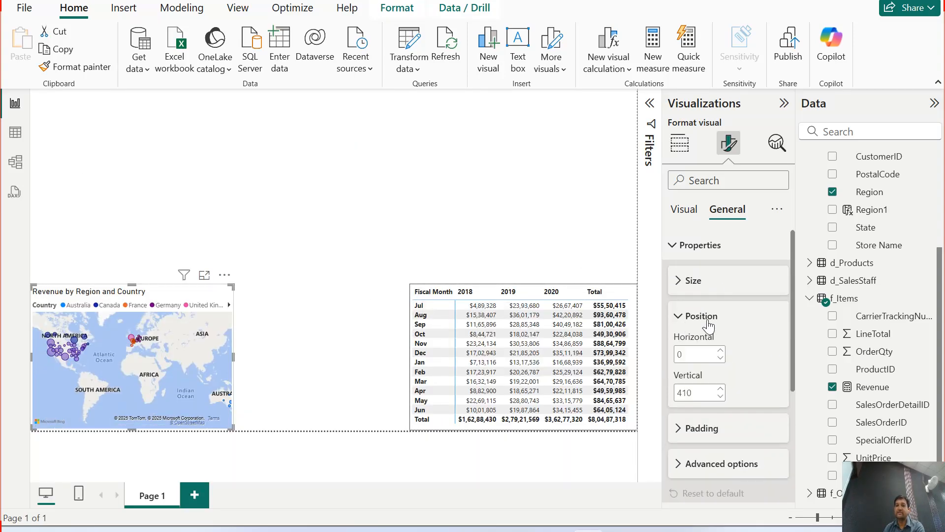
{"action": "left_click", "coordinate": [699, 428]}
{"action": "scroll", "coordinate": [732, 402], "scroll_direction": "down", "scroll_amount": 3}
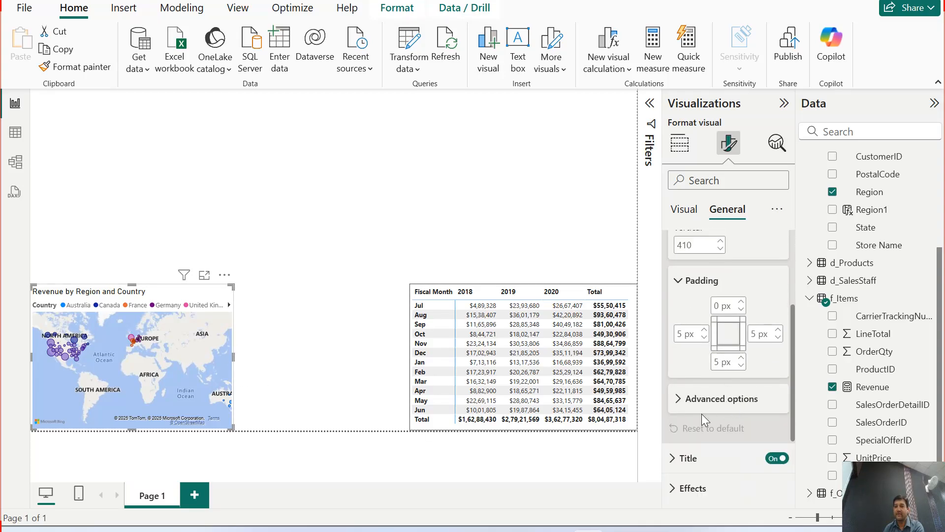
{"action": "left_click", "coordinate": [688, 406]}
{"action": "scroll", "coordinate": [704, 376], "scroll_direction": "down", "scroll_amount": 3}
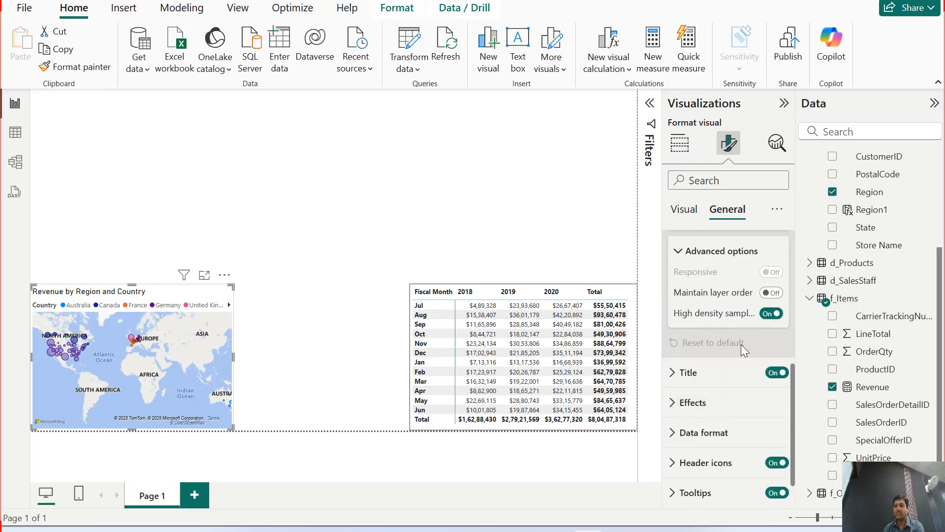
{"action": "scroll", "coordinate": [710, 344], "scroll_direction": "down", "scroll_amount": 1}
- Enlarge the map in focus mode, try Heading 4 for its title, and set the heading back to Heading 3
{"action": "left_click", "coordinate": [714, 339]}
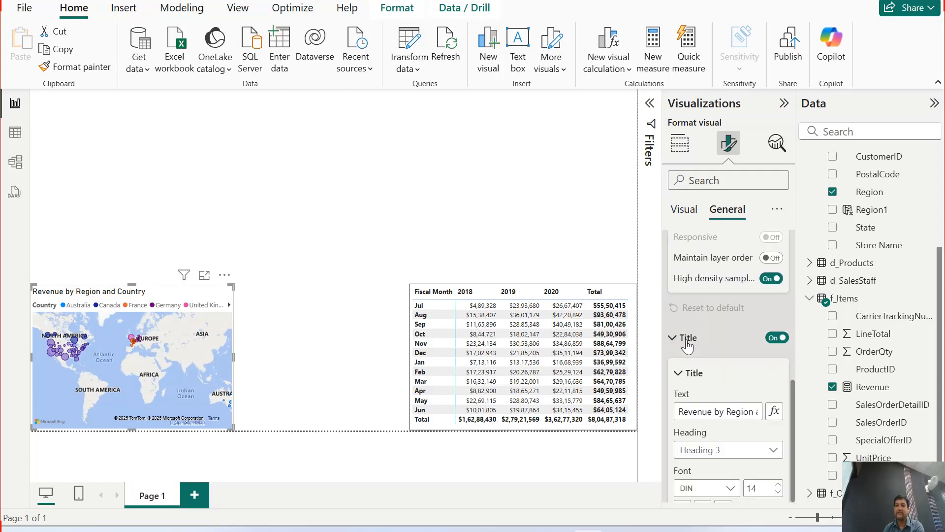
{"action": "scroll", "coordinate": [734, 352], "scroll_direction": "down", "scroll_amount": 2}
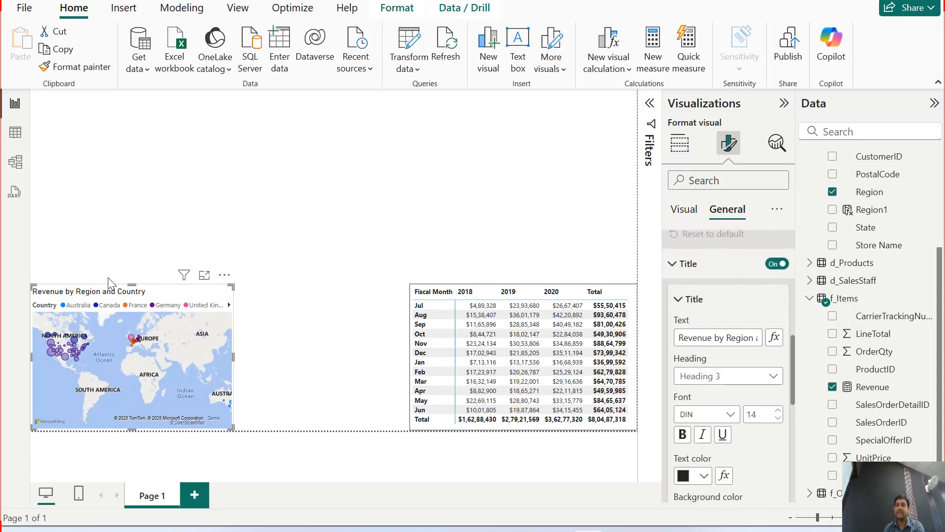
{"action": "left_click", "coordinate": [204, 275]}
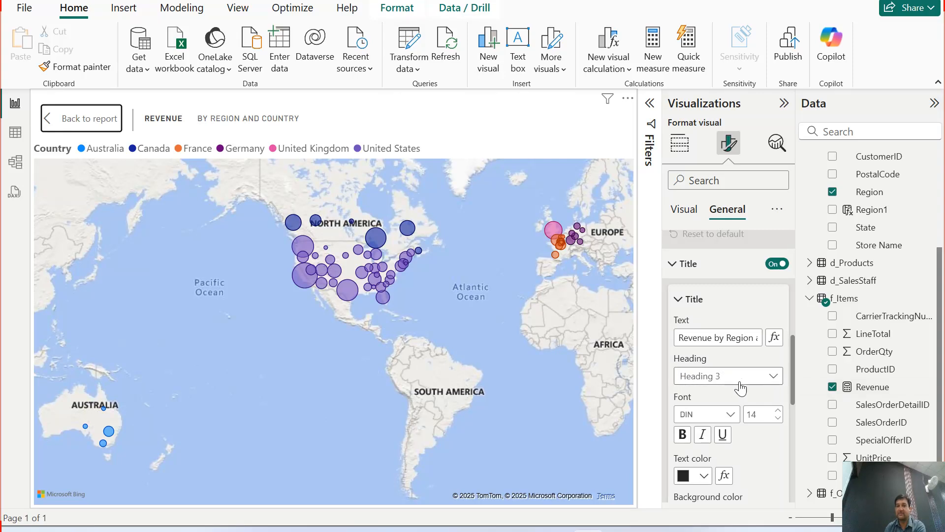
{"action": "left_click", "coordinate": [772, 377]}
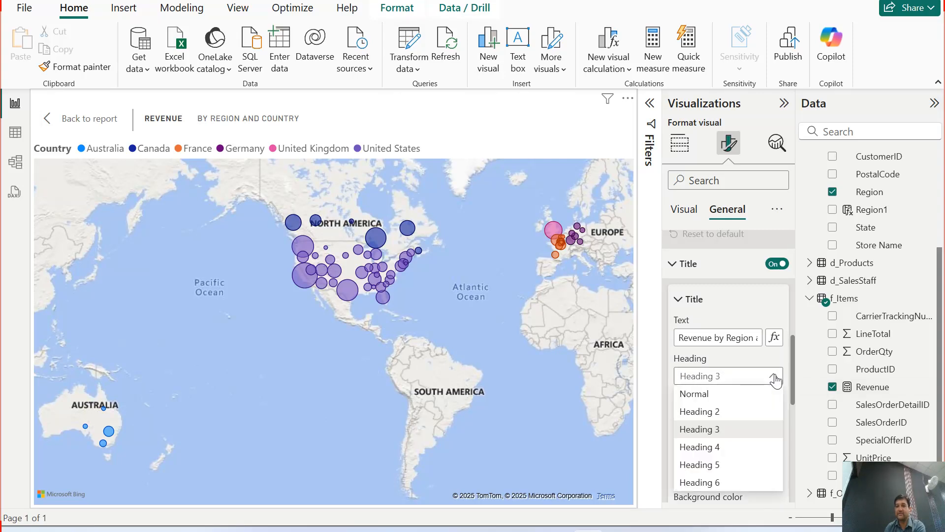
{"action": "left_click", "coordinate": [718, 446]}
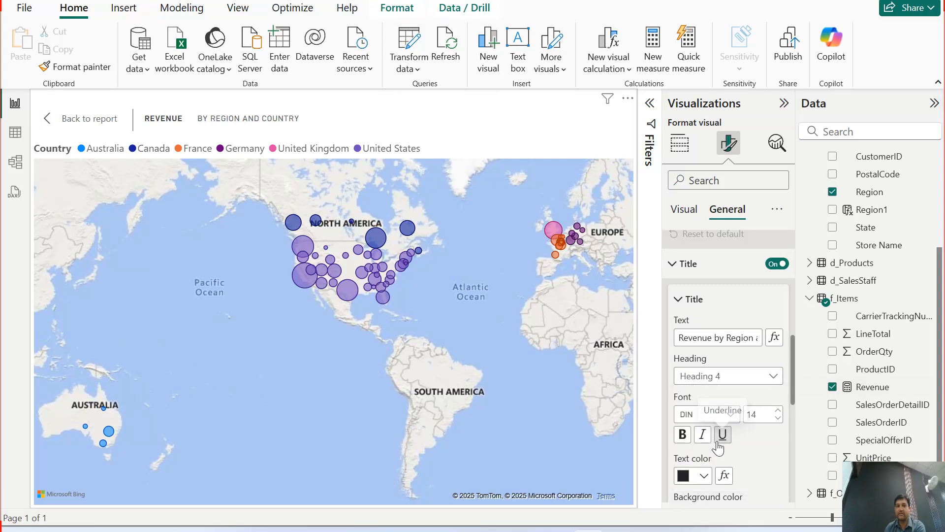
{"action": "left_click", "coordinate": [762, 378]}
{"action": "left_click", "coordinate": [722, 433]}
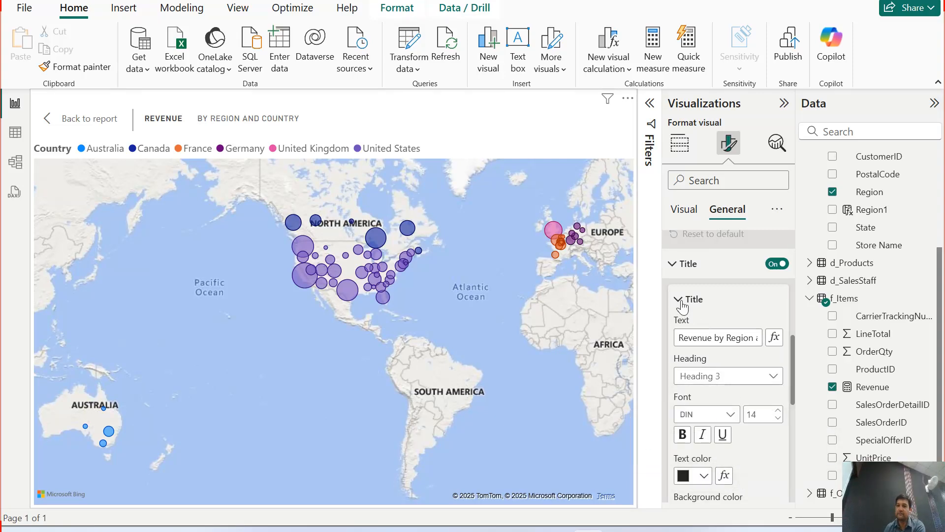
- Review the map title's text, heading, font, color, alignment and text wrap settings, and collapse the title group
{"action": "scroll", "coordinate": [729, 394], "scroll_direction": "down", "scroll_amount": 3}
{"action": "scroll", "coordinate": [715, 362], "scroll_direction": "down", "scroll_amount": 3}
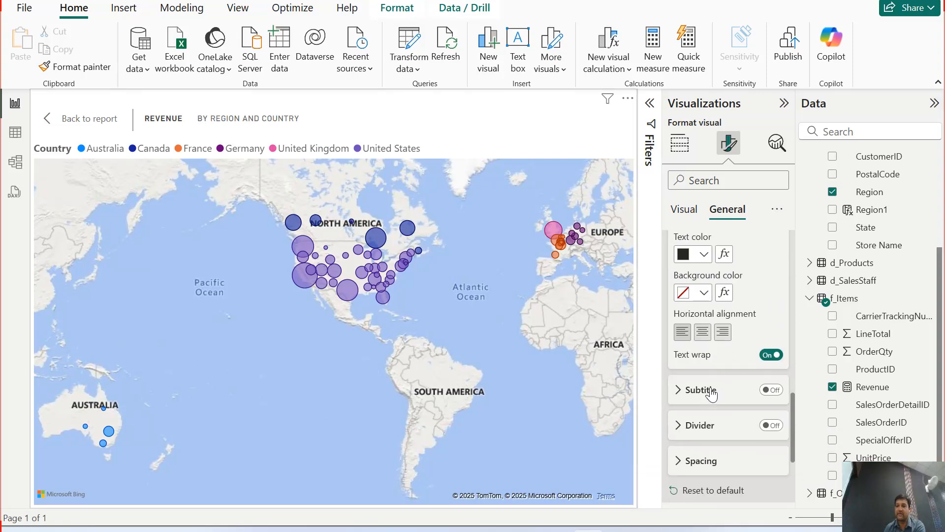
{"action": "scroll", "coordinate": [719, 345], "scroll_direction": "up", "scroll_amount": 3}
{"action": "scroll", "coordinate": [722, 305], "scroll_direction": "up", "scroll_amount": 2}
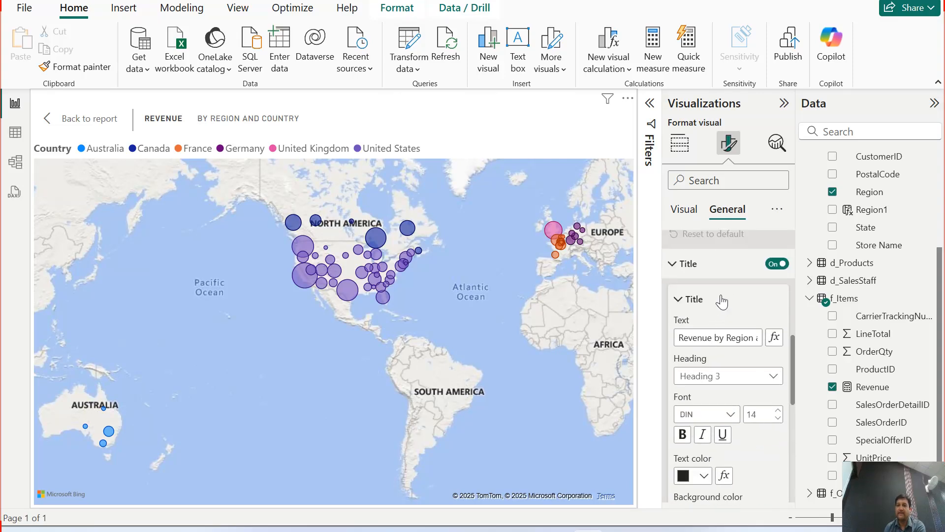
{"action": "left_click", "coordinate": [681, 303]}
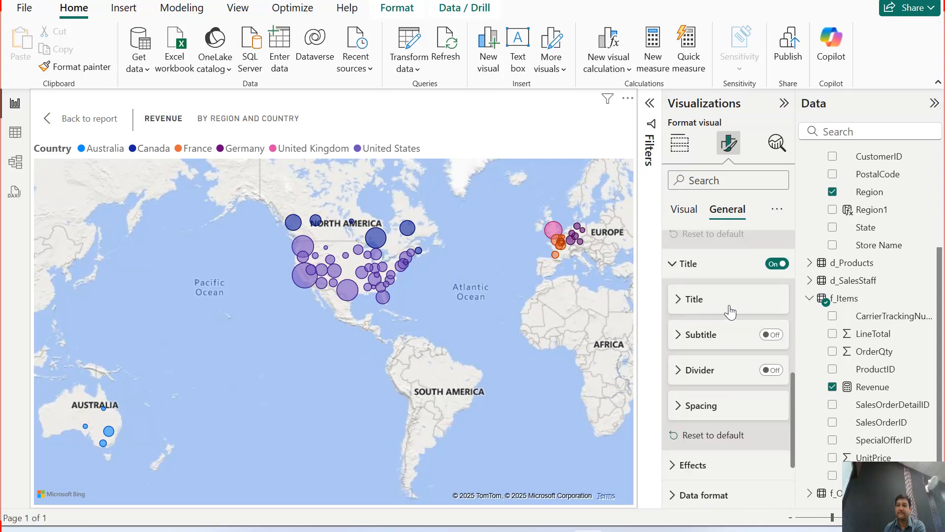
- Turn on the divider below the map's title, examine its color, line style and width options, and turn it off again
{"action": "left_click", "coordinate": [681, 370]}
{"action": "left_click", "coordinate": [771, 370]}
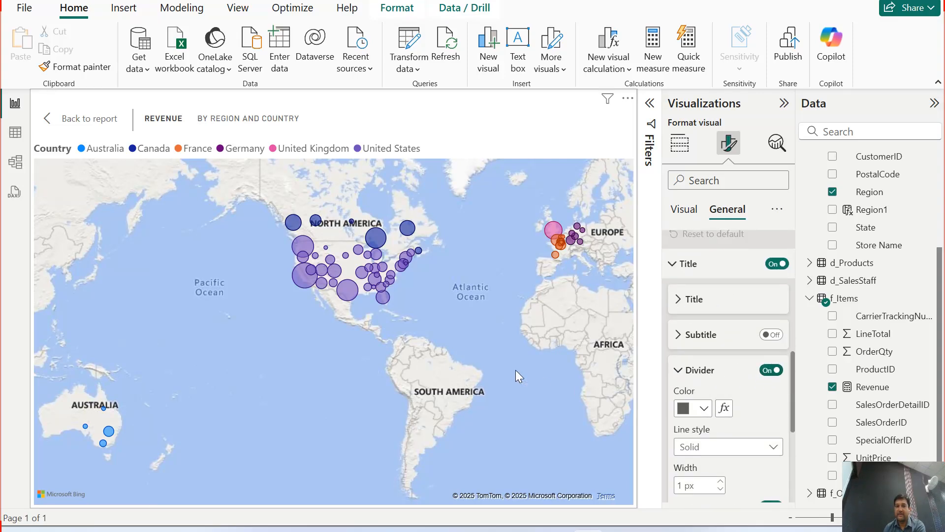
{"action": "scroll", "coordinate": [760, 386], "scroll_direction": "down", "scroll_amount": 2}
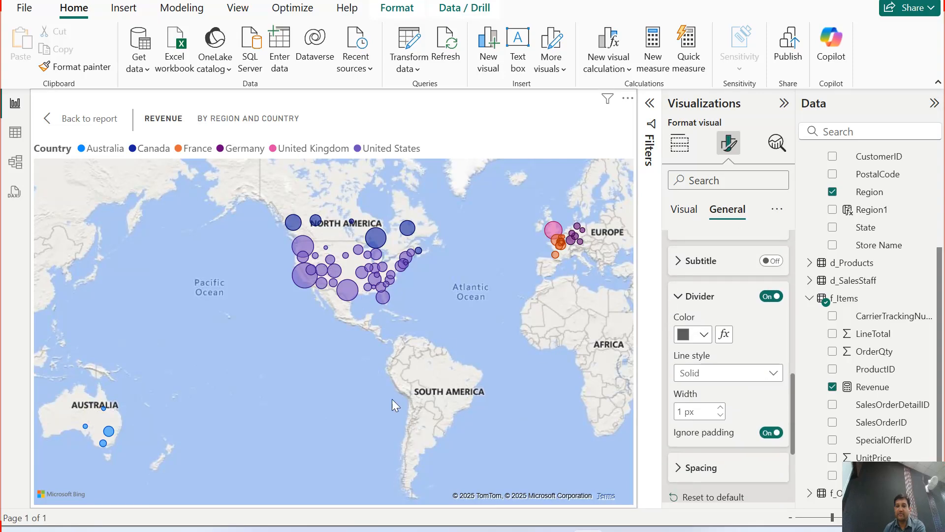
{"action": "left_click", "coordinate": [771, 296]}
{"action": "left_click", "coordinate": [689, 296]}
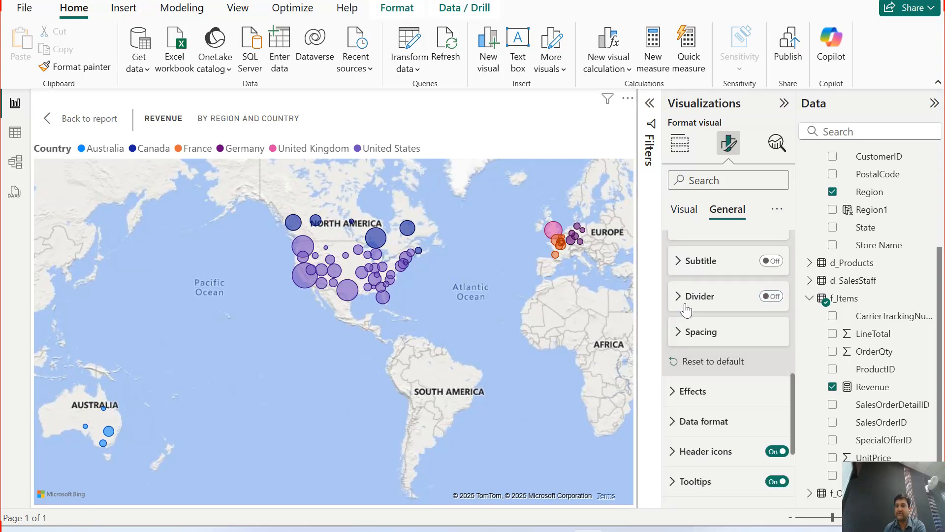
- Review the title's spacing options and the map's background color and transparency effects
{"action": "left_click", "coordinate": [707, 334]}
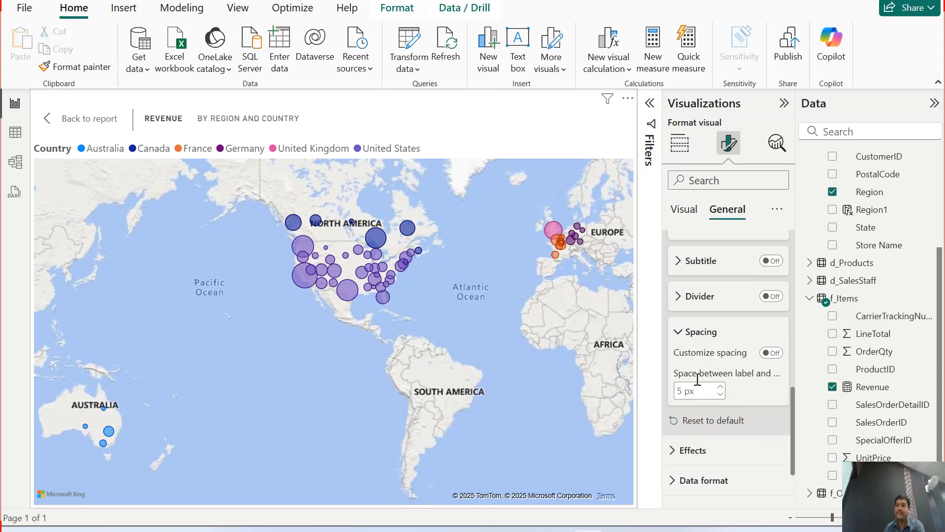
{"action": "left_click", "coordinate": [681, 339]}
{"action": "scroll", "coordinate": [714, 376], "scroll_direction": "down", "scroll_amount": 1}
{"action": "left_click", "coordinate": [689, 377]}
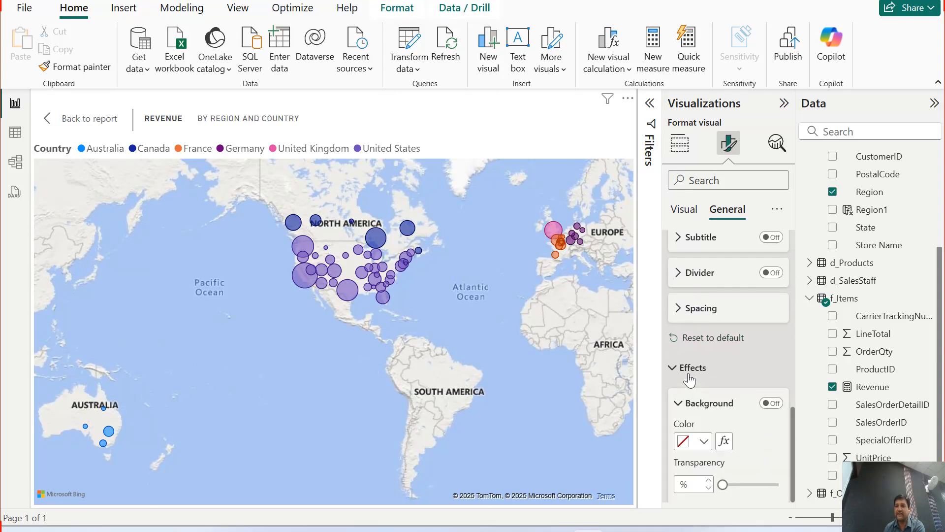
{"action": "scroll", "coordinate": [721, 377], "scroll_direction": "down", "scroll_amount": 3}
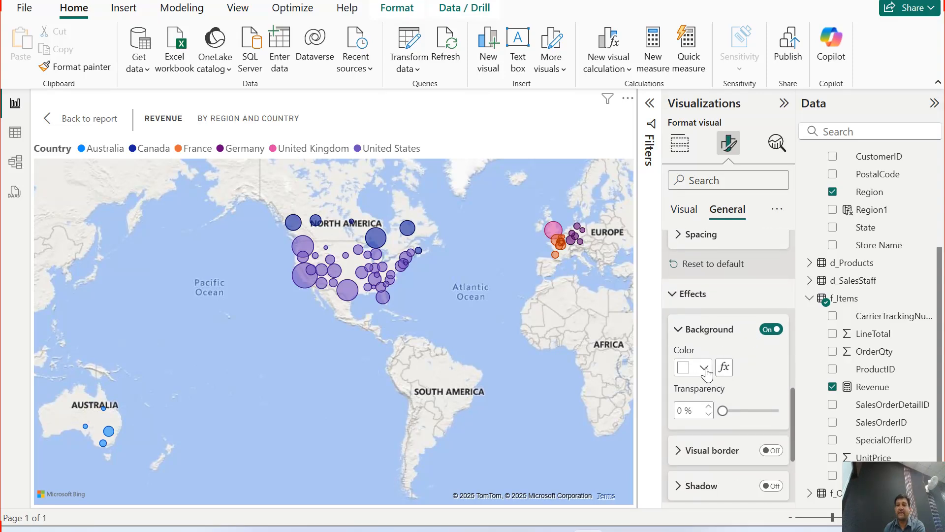
{"action": "left_click", "coordinate": [682, 330]}
- Turn on the map's visual border, return to the report page and set the border color to black
{"action": "left_click", "coordinate": [681, 366]}
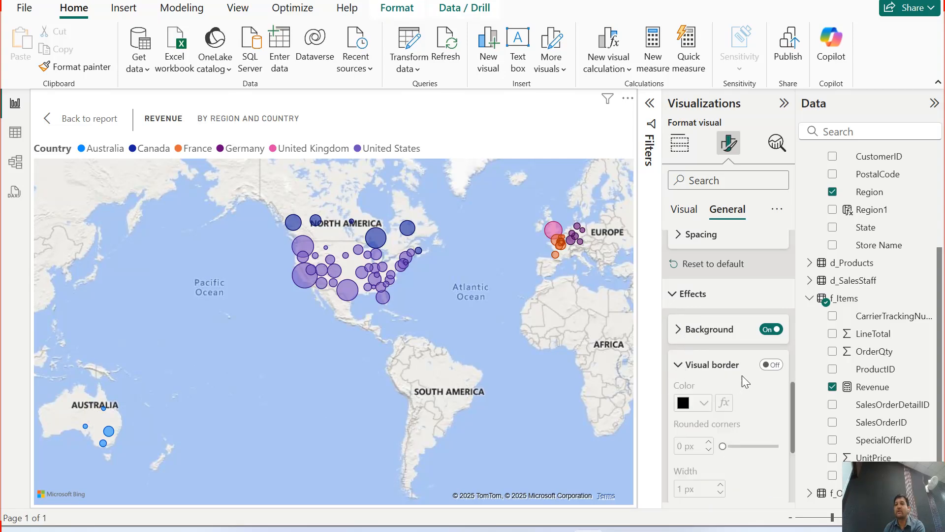
{"action": "left_click", "coordinate": [771, 365]}
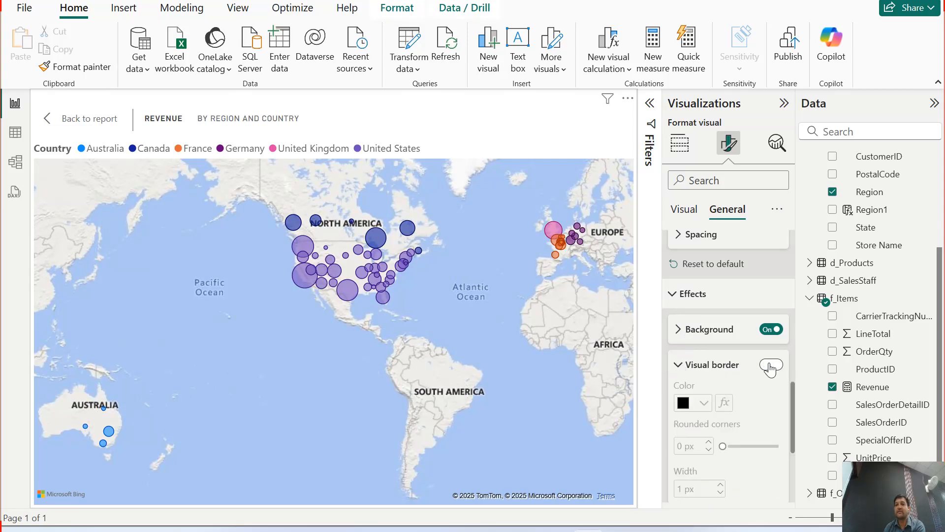
{"action": "left_click", "coordinate": [62, 118]}
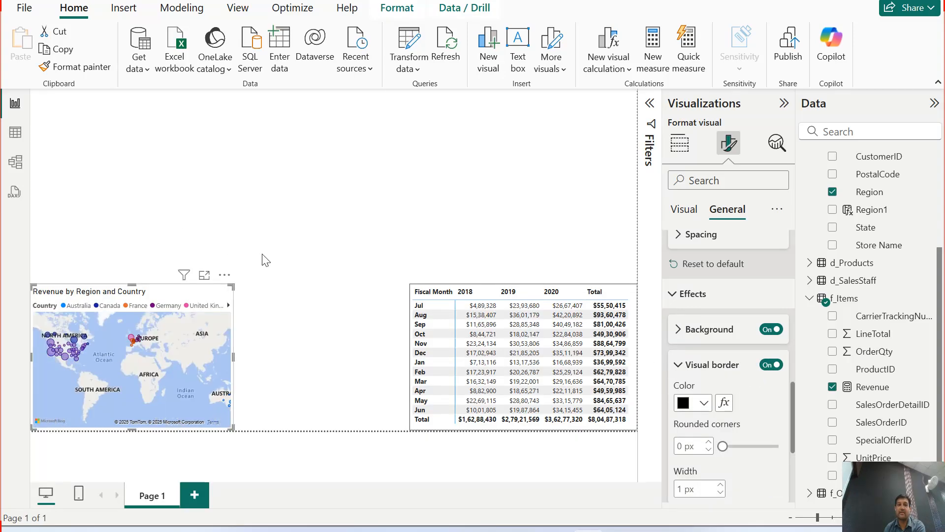
{"action": "left_click", "coordinate": [704, 404]}
{"action": "left_click", "coordinate": [714, 168]}
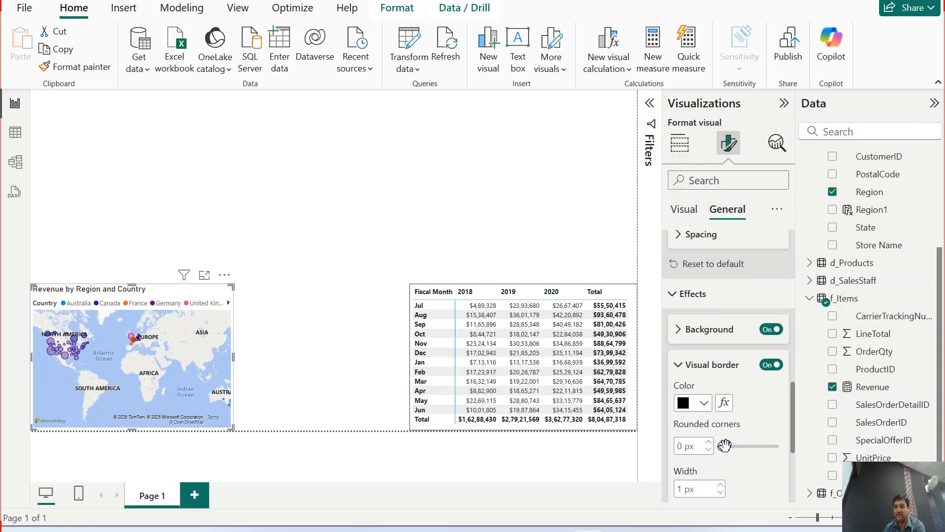
{"action": "left_click", "coordinate": [310, 398]}
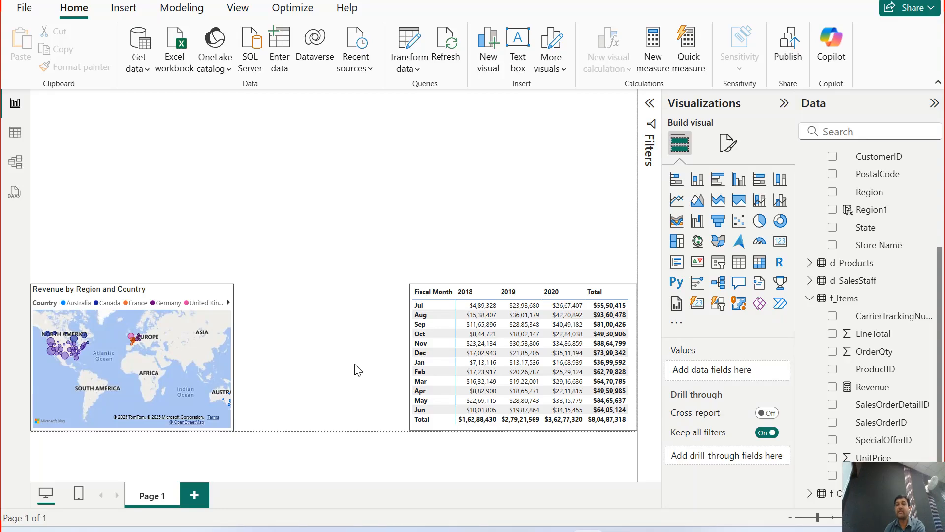
- Widen the map visual slightly on the report page and check how its border looks when deselected and selected
{"action": "left_click", "coordinate": [226, 349]}
{"action": "mouse_move", "coordinate": [239, 358]}
{"action": "left_mouse_down"}
{"action": "mouse_move", "coordinate": [268, 361]}
{"action": "mouse_move", "coordinate": [242, 361]}
{"action": "left_mouse_up"}
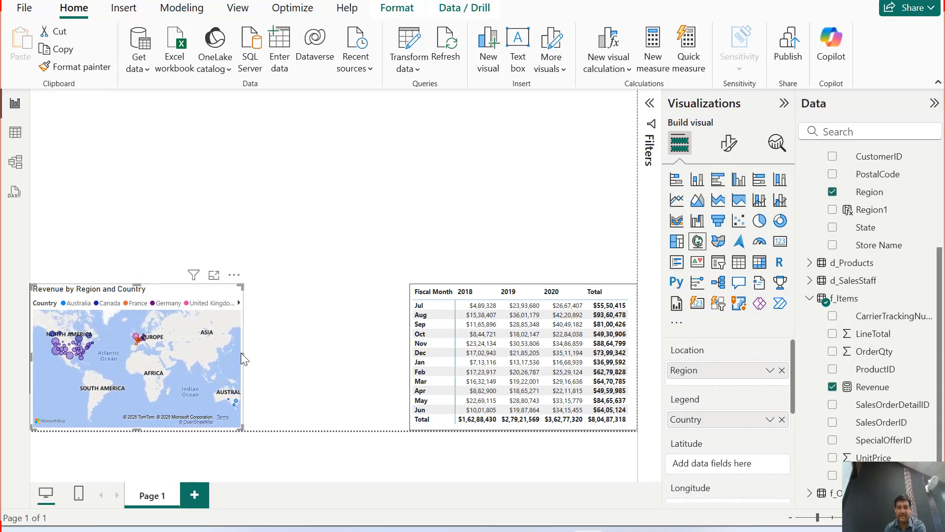
{"action": "left_click", "coordinate": [293, 323]}
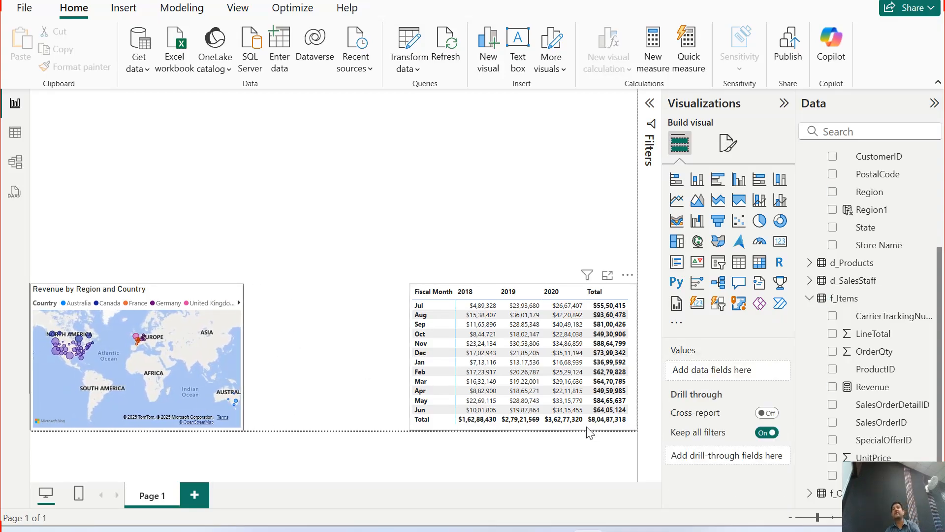
{"action": "left_click", "coordinate": [238, 344]}
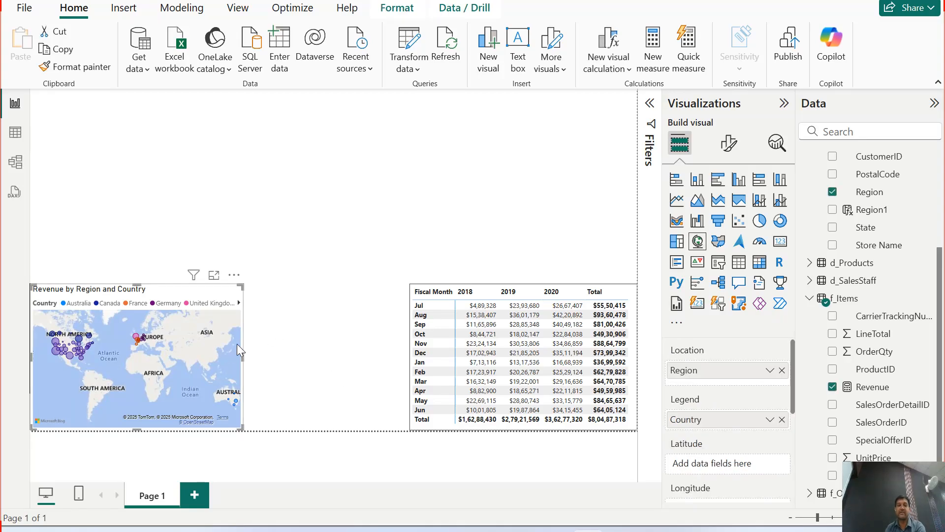
{"action": "left_click", "coordinate": [369, 168]}
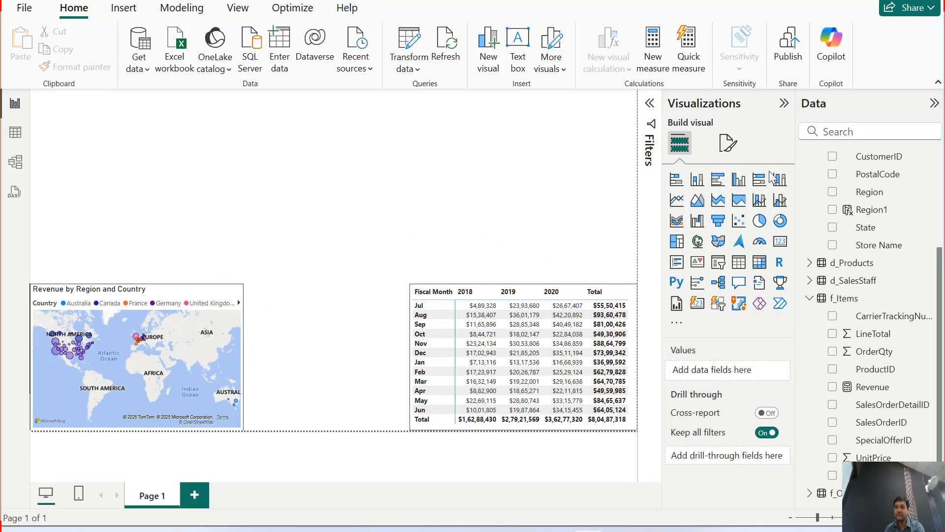
{"action": "left_click", "coordinate": [207, 290]}
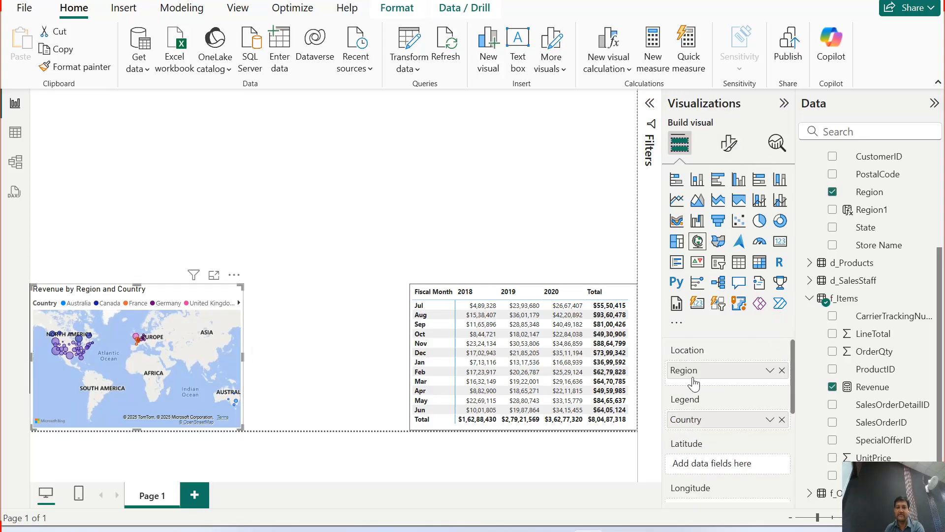
- Turn off the map's background effect and view the deselected map on the report page
{"action": "left_click", "coordinate": [729, 144]}
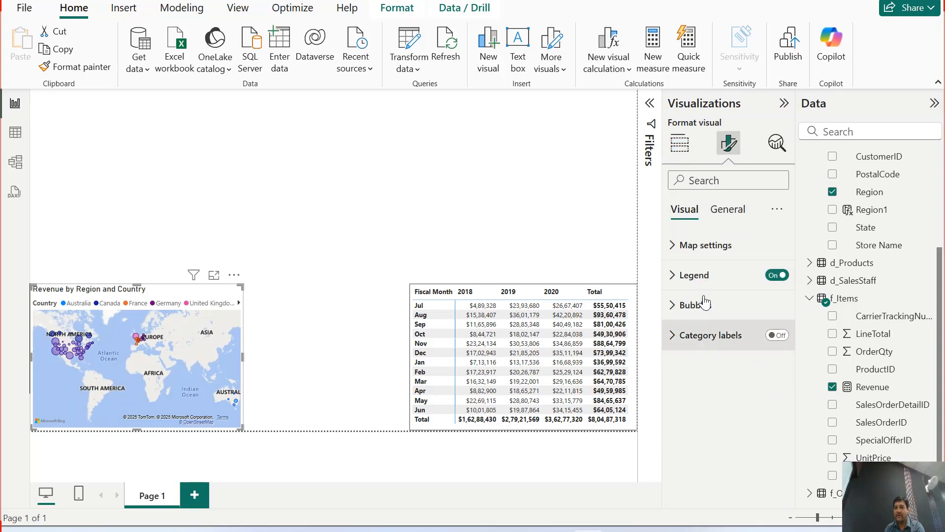
{"action": "left_click", "coordinate": [724, 209]}
{"action": "left_click", "coordinate": [722, 307]}
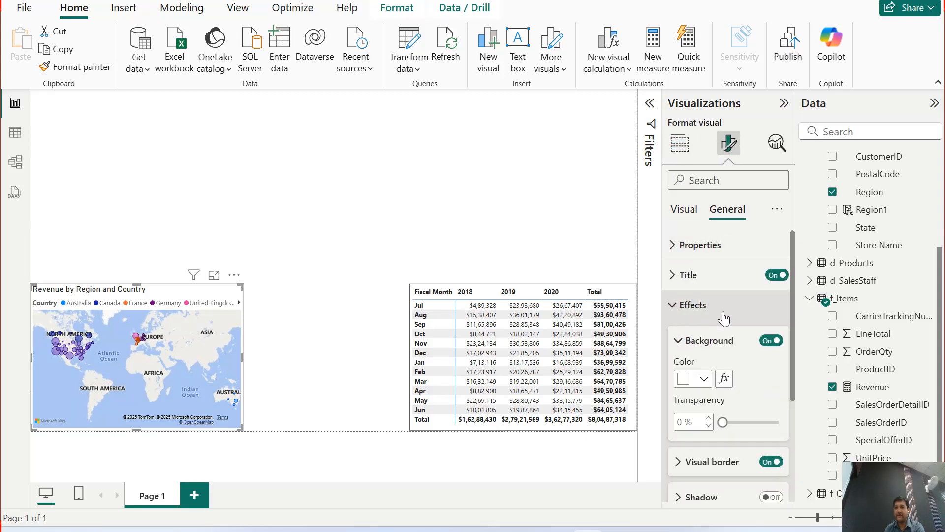
{"action": "left_click", "coordinate": [771, 340]}
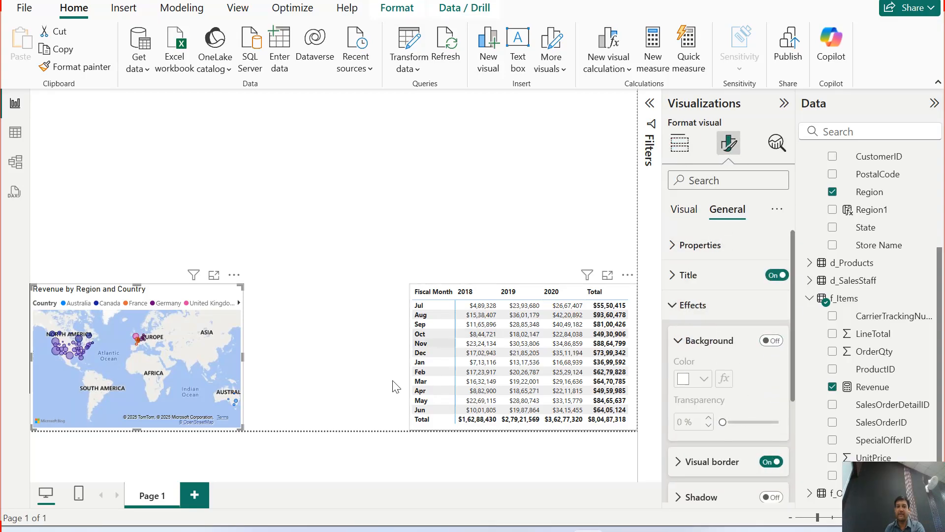
{"action": "left_click", "coordinate": [389, 159]}
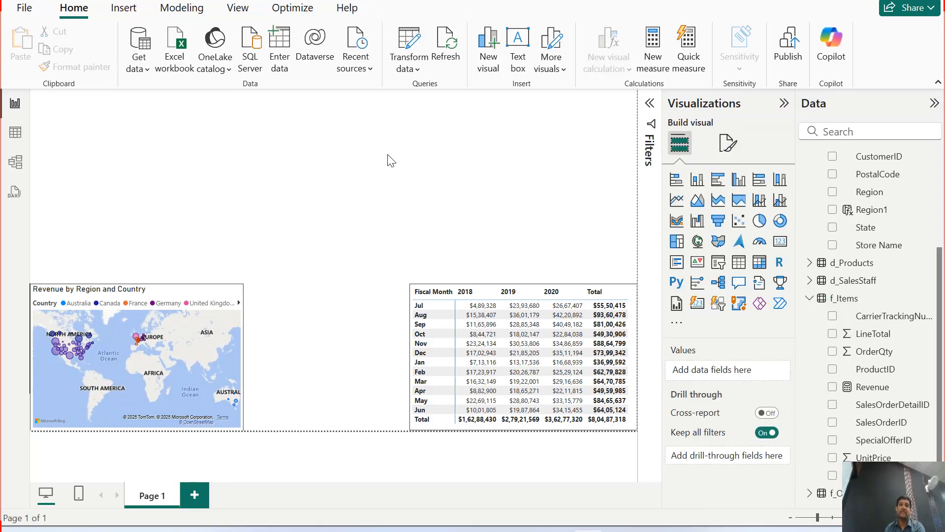
- Turn off the map's visual border in its general effects and collapse the background settings
{"action": "left_click", "coordinate": [240, 301]}
{"action": "left_click", "coordinate": [728, 142]}
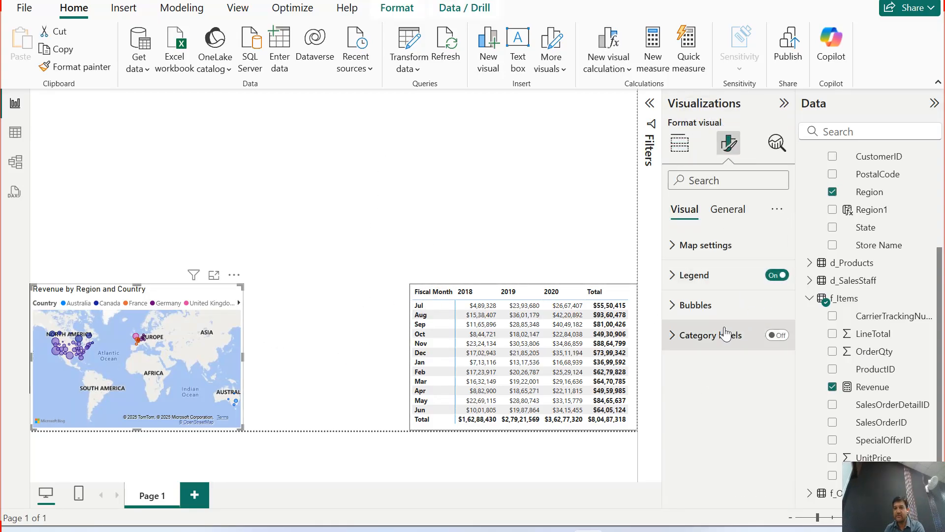
{"action": "left_click", "coordinate": [719, 209]}
{"action": "left_click", "coordinate": [697, 306]}
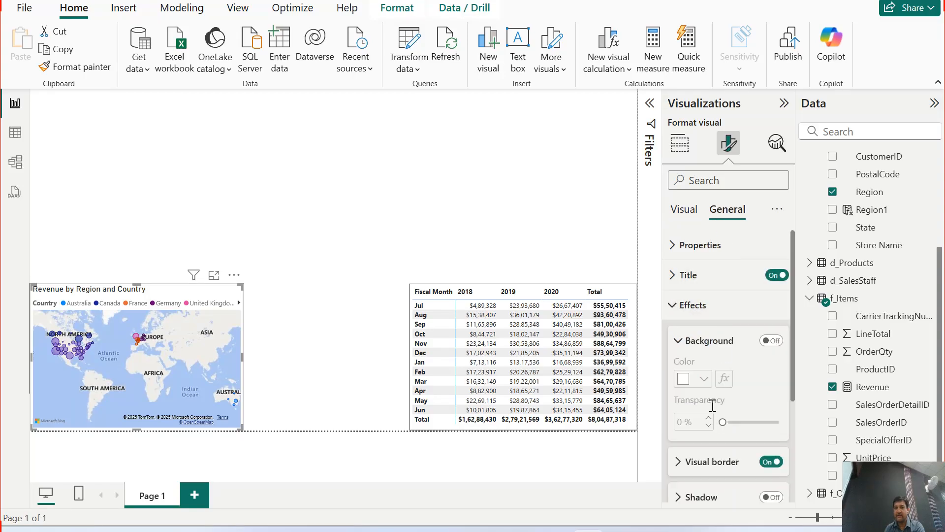
{"action": "scroll", "coordinate": [714, 408], "scroll_direction": "down", "scroll_amount": 2}
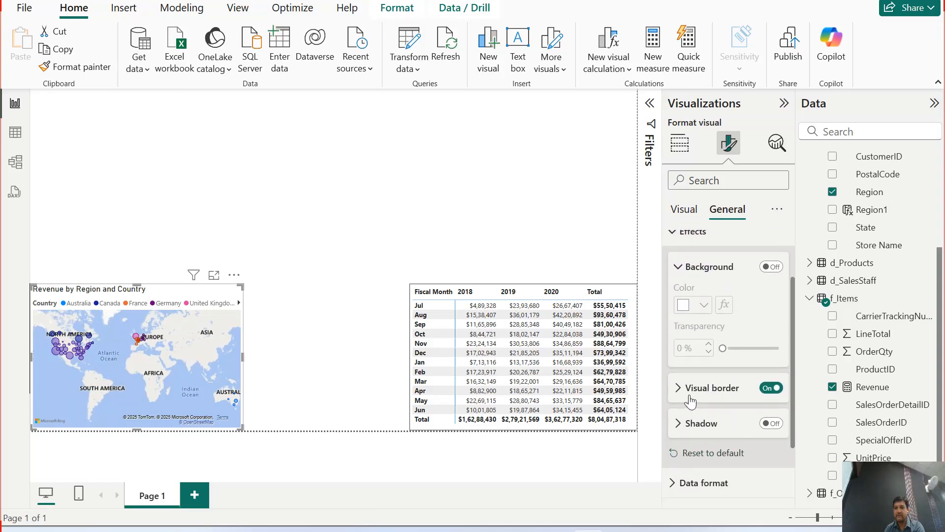
{"action": "left_click", "coordinate": [771, 388]}
{"action": "left_click", "coordinate": [684, 271]}
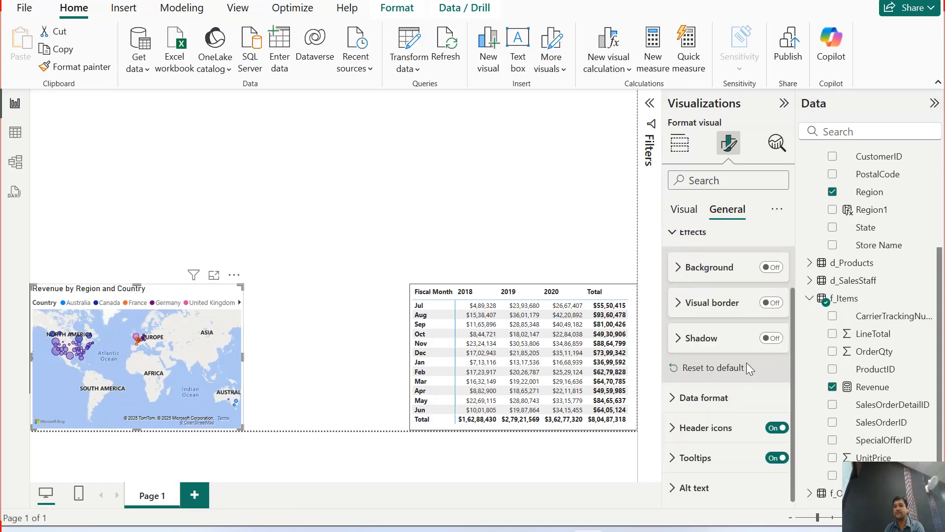
- Turn the map's background back on and narrow the map visual slightly from its right edge
{"action": "left_click", "coordinate": [768, 268]}
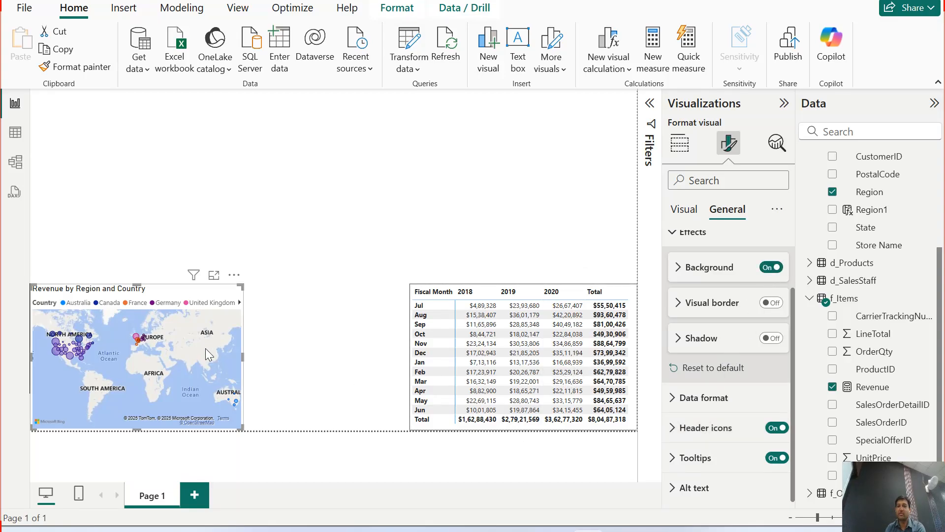
{"action": "left_click", "coordinate": [428, 180]}
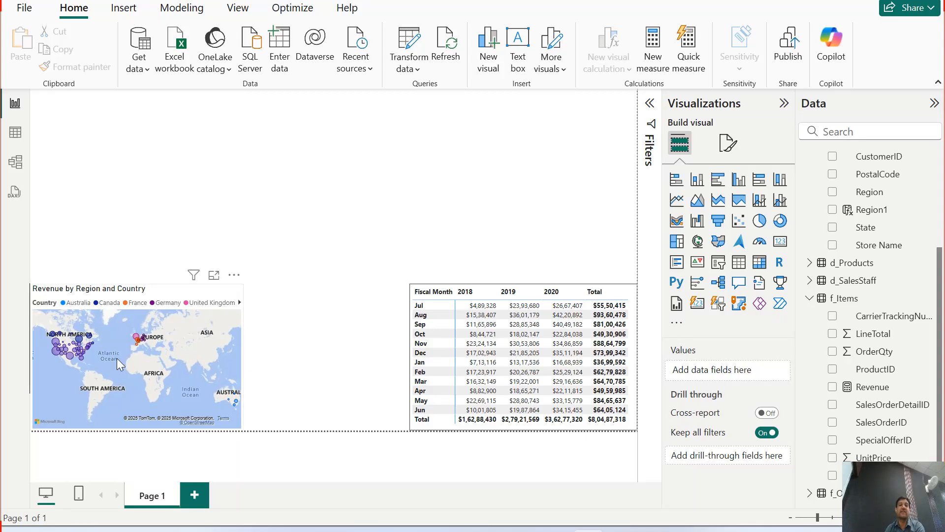
{"action": "left_click", "coordinate": [240, 332]}
{"action": "mouse_move", "coordinate": [243, 355]}
{"action": "left_mouse_down"}
{"action": "mouse_move", "coordinate": [299, 356]}
{"action": "mouse_move", "coordinate": [239, 354]}
{"action": "left_mouse_up"}
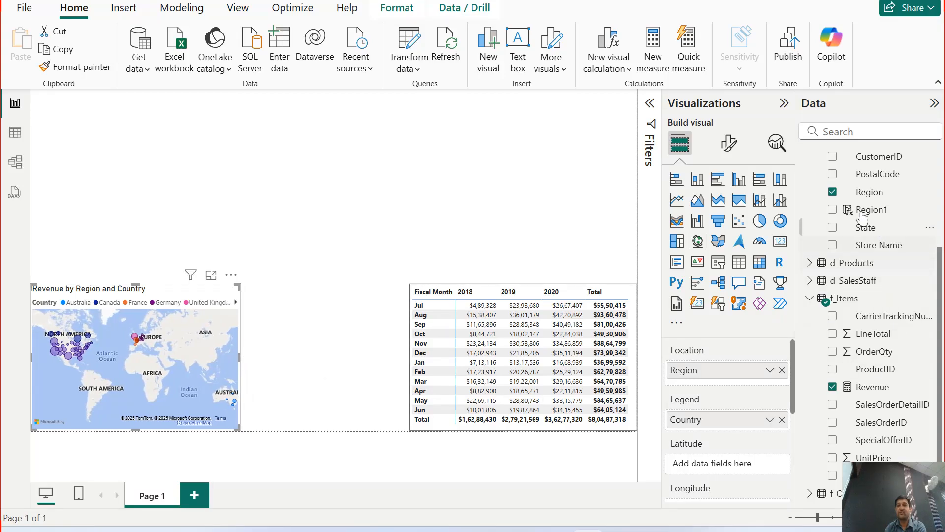
- Turn the map's visual border back on in its general effects, set its color to black and deselect the map
{"action": "left_click", "coordinate": [729, 143]}
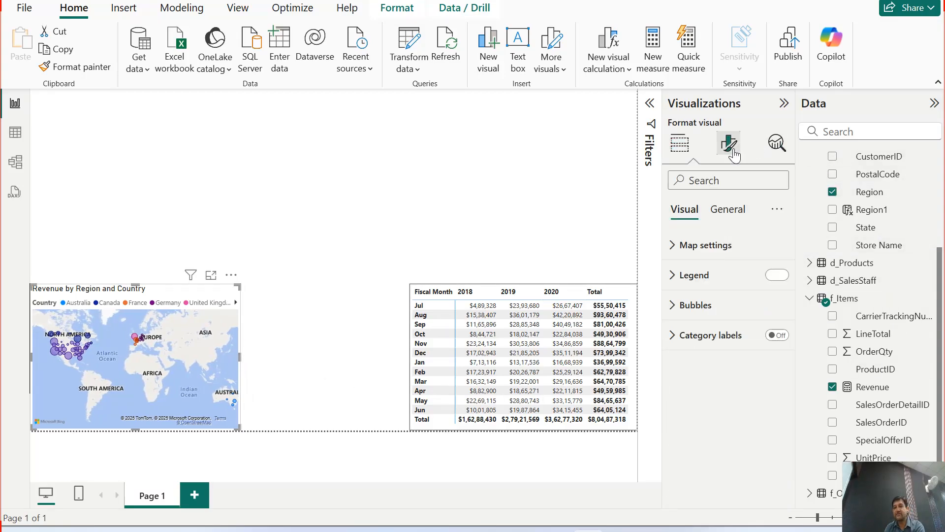
{"action": "left_click", "coordinate": [727, 210]}
{"action": "left_click", "coordinate": [711, 312]}
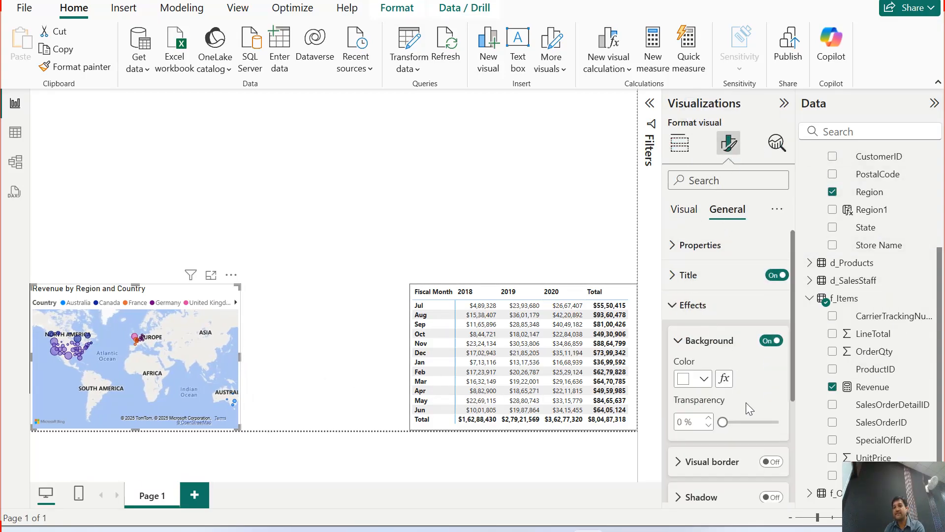
{"action": "left_click", "coordinate": [709, 341]}
{"action": "left_click", "coordinate": [771, 376]}
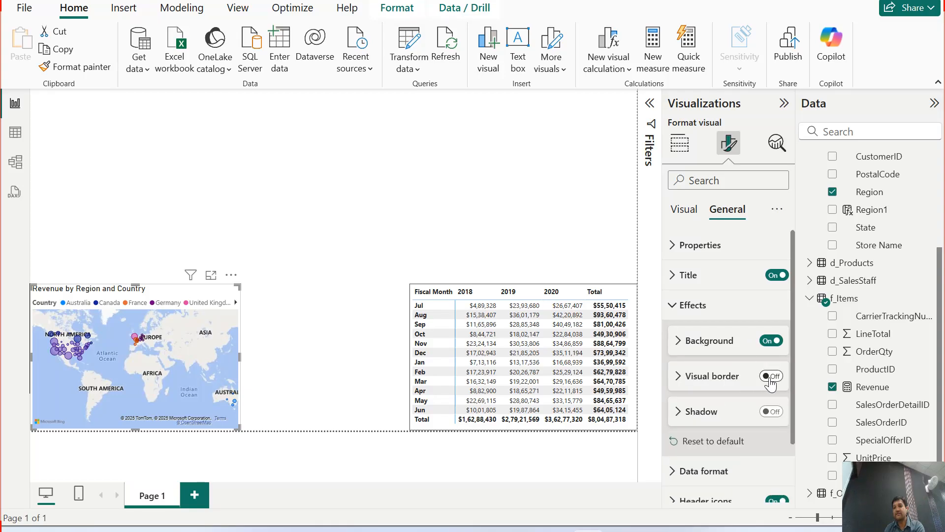
{"action": "left_click", "coordinate": [680, 376]}
{"action": "left_click", "coordinate": [703, 414]}
{"action": "left_click", "coordinate": [714, 178]}
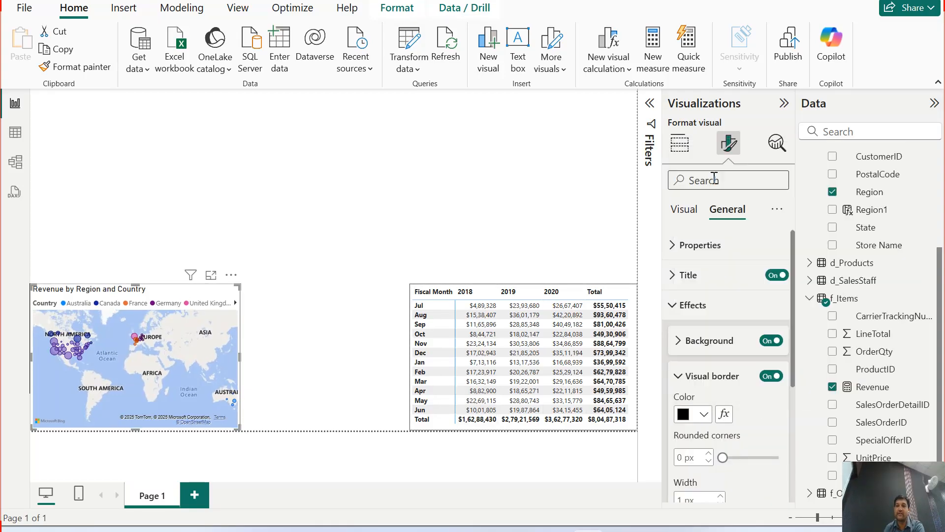
{"action": "left_click", "coordinate": [351, 234]}
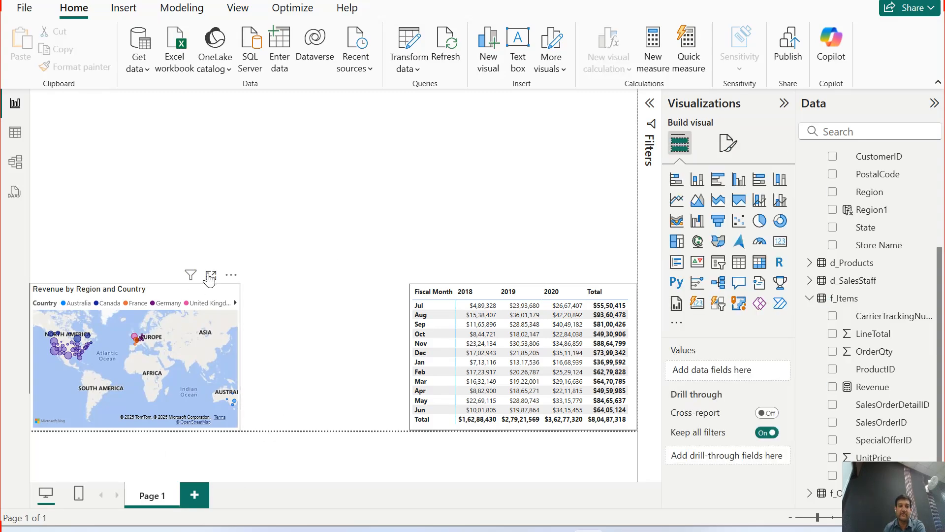
- View the map in focus mode, return to the report page, and review the map's general data format options
{"action": "left_click", "coordinate": [208, 276]}
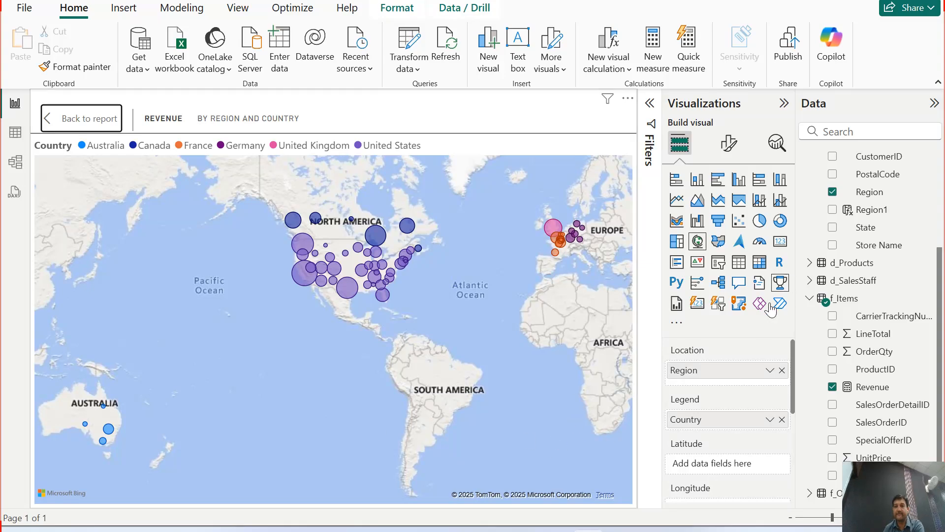
{"action": "left_click", "coordinate": [73, 118]}
{"action": "left_click", "coordinate": [729, 143]}
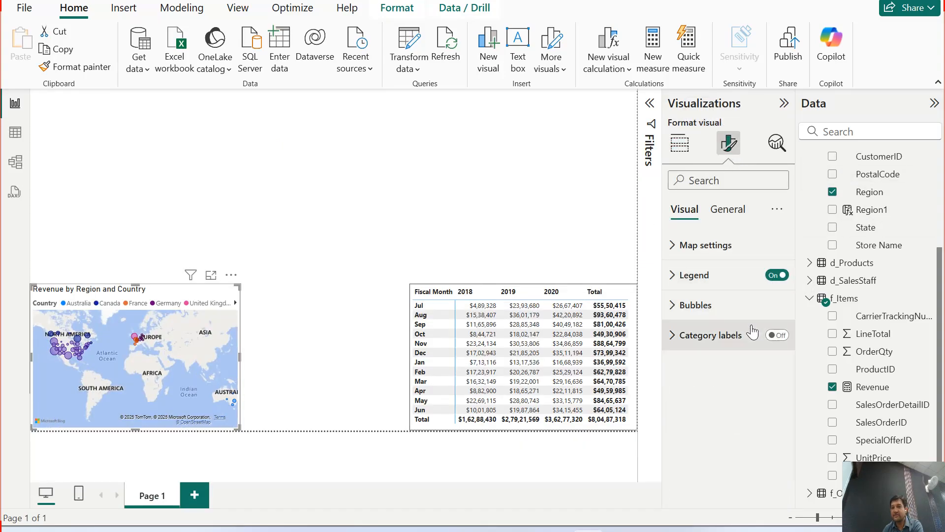
{"action": "left_click", "coordinate": [727, 209]}
{"action": "left_click", "coordinate": [704, 336]}
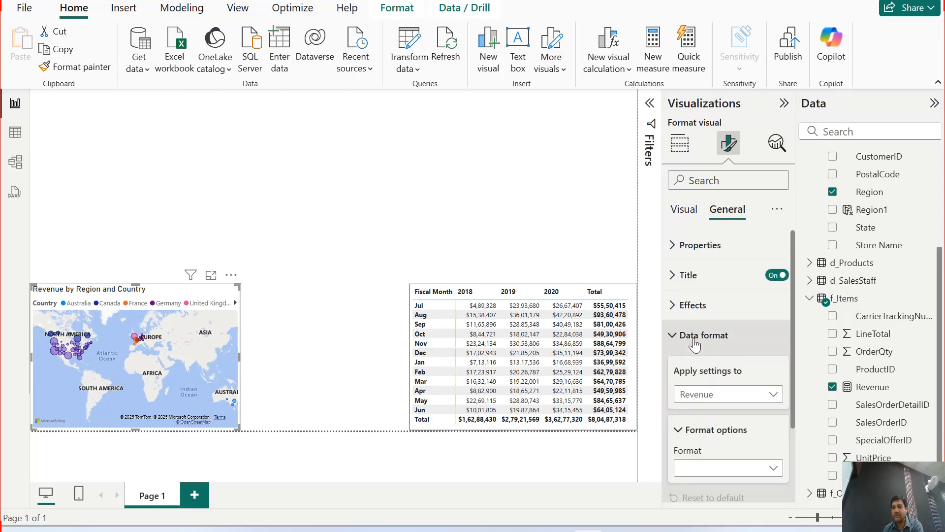
{"action": "scroll", "coordinate": [709, 408], "scroll_direction": "down", "scroll_amount": 3}
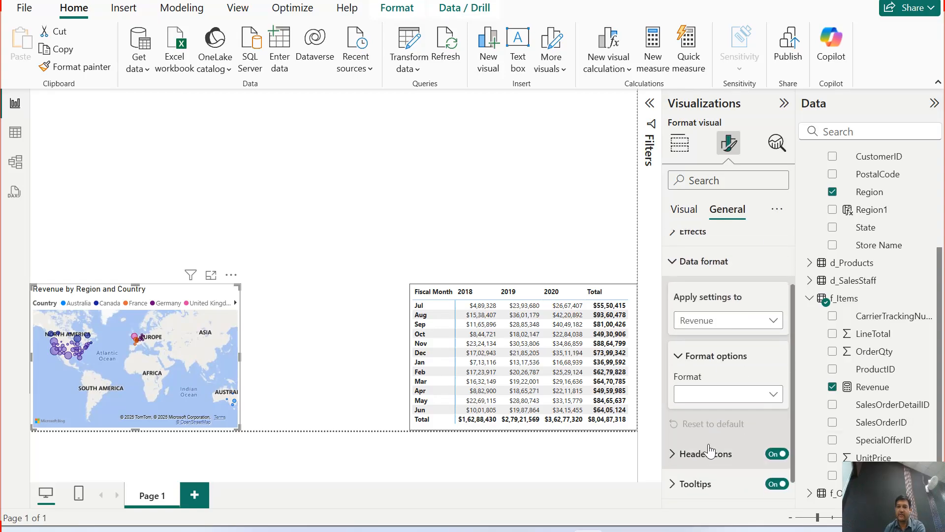
{"action": "left_click", "coordinate": [689, 356]}
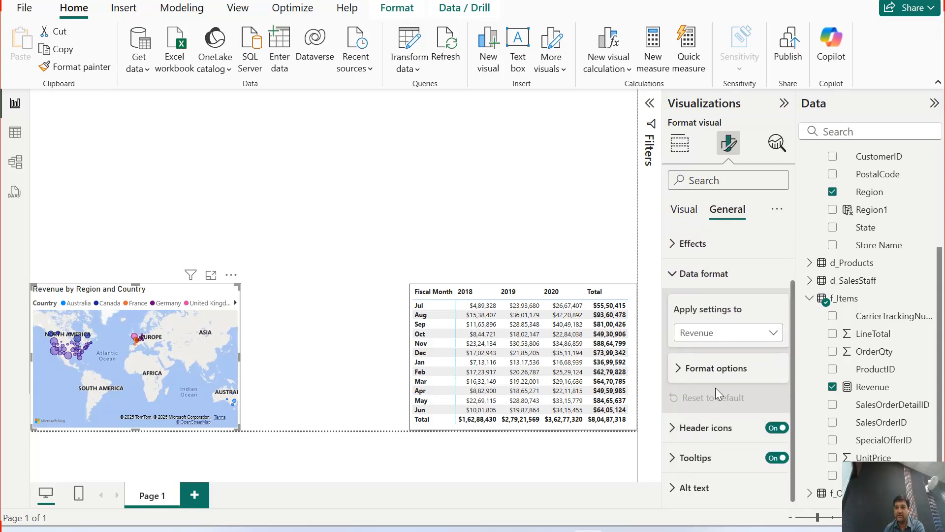
{"action": "left_click", "coordinate": [677, 274]}
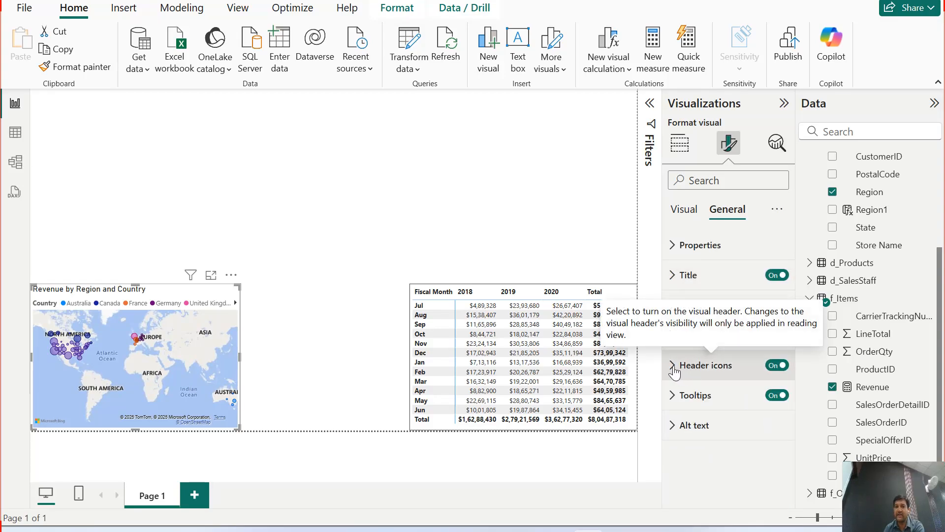
- Turn the map's header icons off and back on, and look at their color options
{"action": "left_click", "coordinate": [776, 369]}
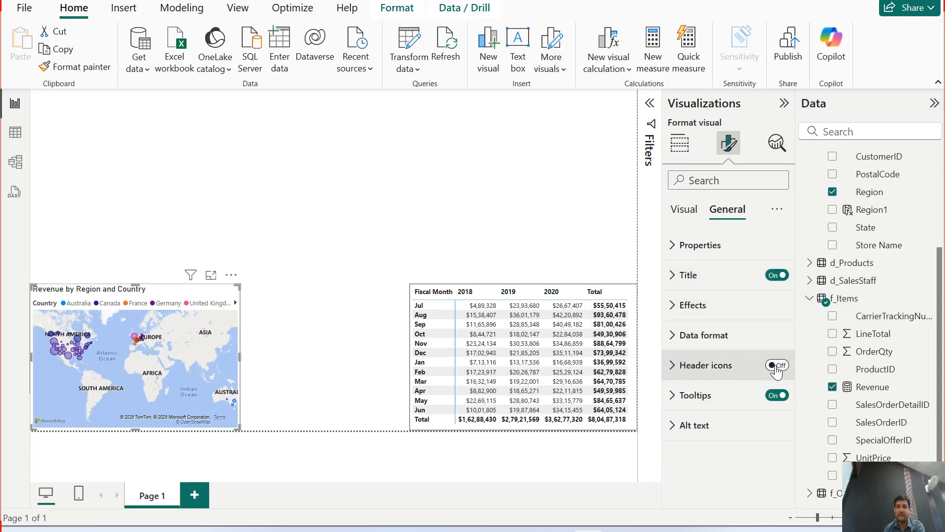
{"action": "left_click", "coordinate": [675, 372]}
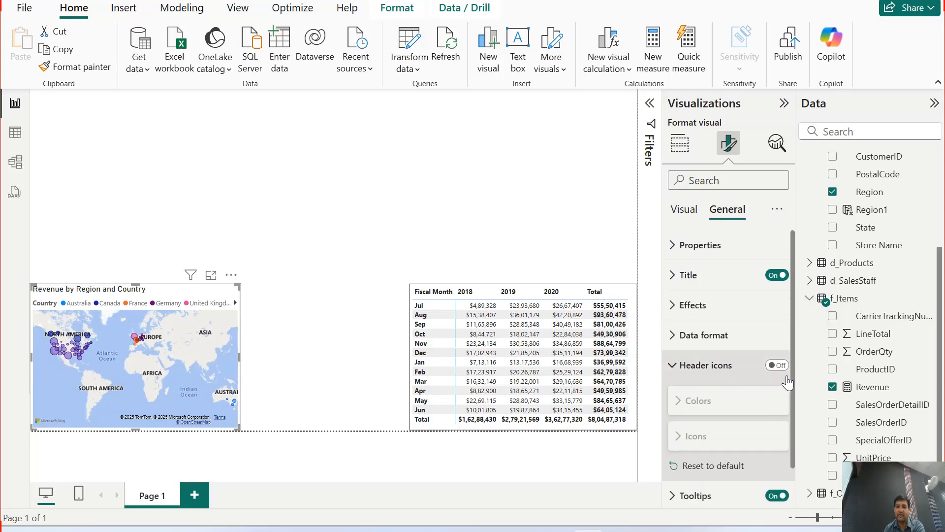
{"action": "left_click", "coordinate": [777, 364]}
{"action": "left_click", "coordinate": [720, 394]}
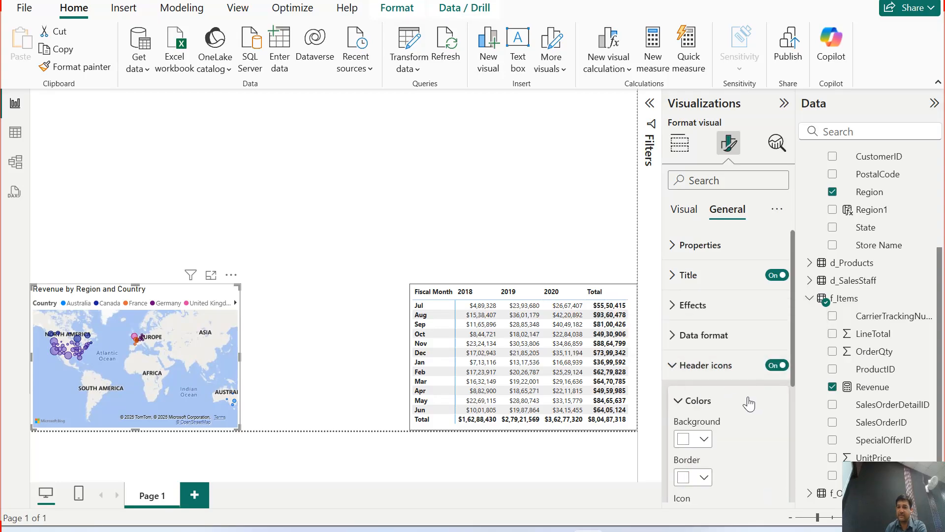
{"action": "left_click", "coordinate": [698, 367]}
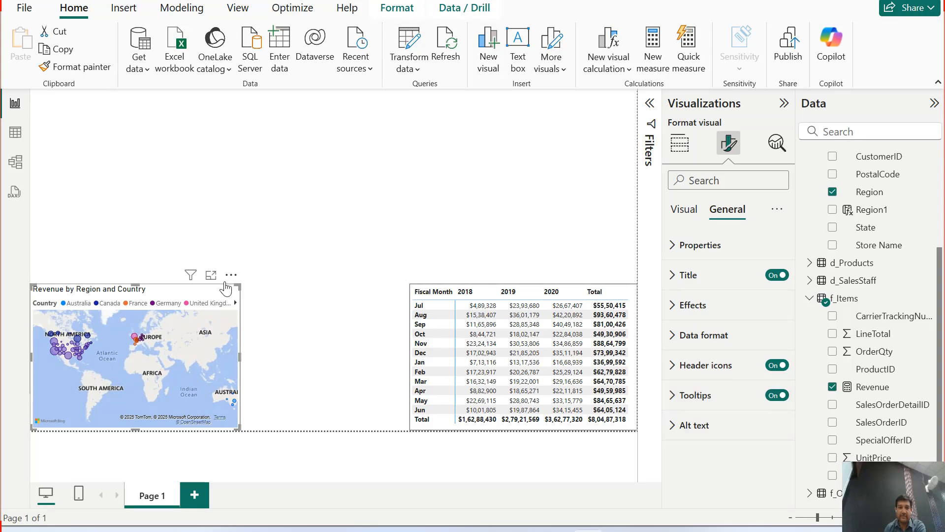
- Open the map in focus mode and check the bubble tooltips with the Tooltips setting off, restoring it to on
{"action": "left_click", "coordinate": [211, 275]}
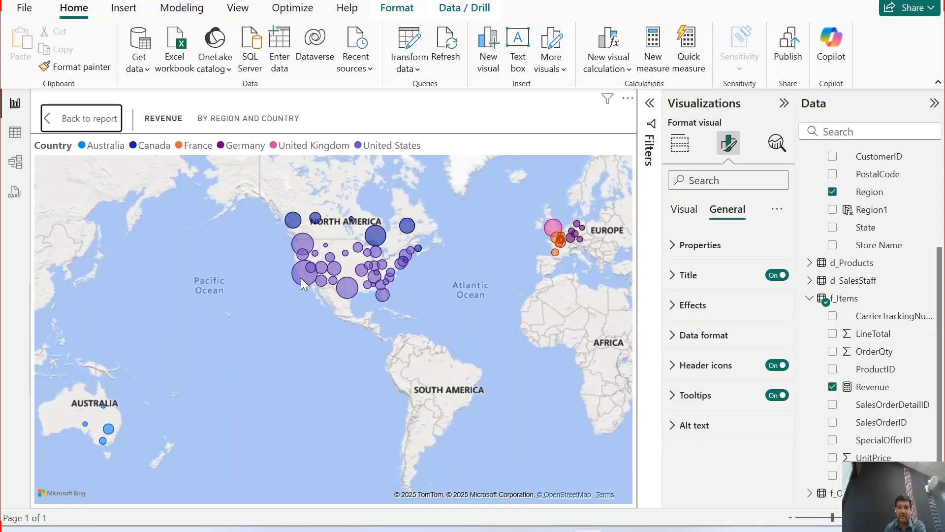
{"action": "mouse_move", "coordinate": [301, 279]}
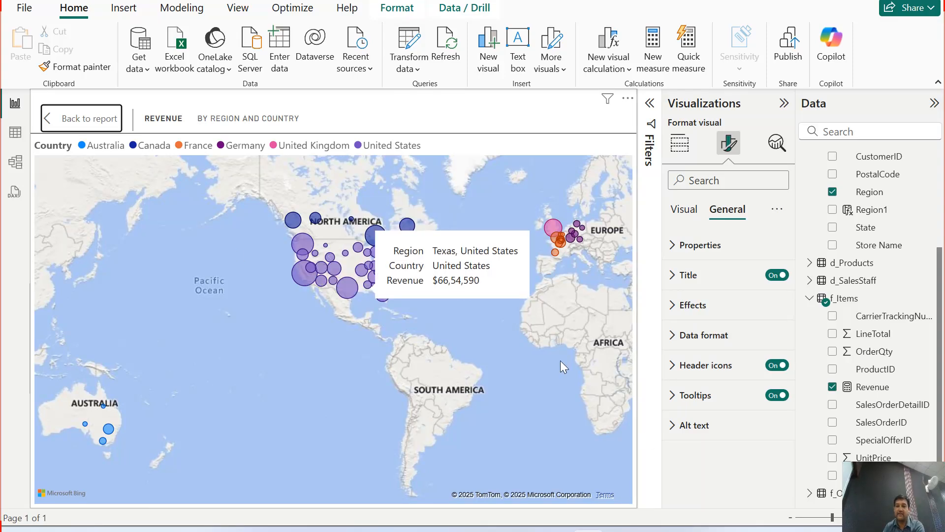
{"action": "left_click", "coordinate": [772, 396]}
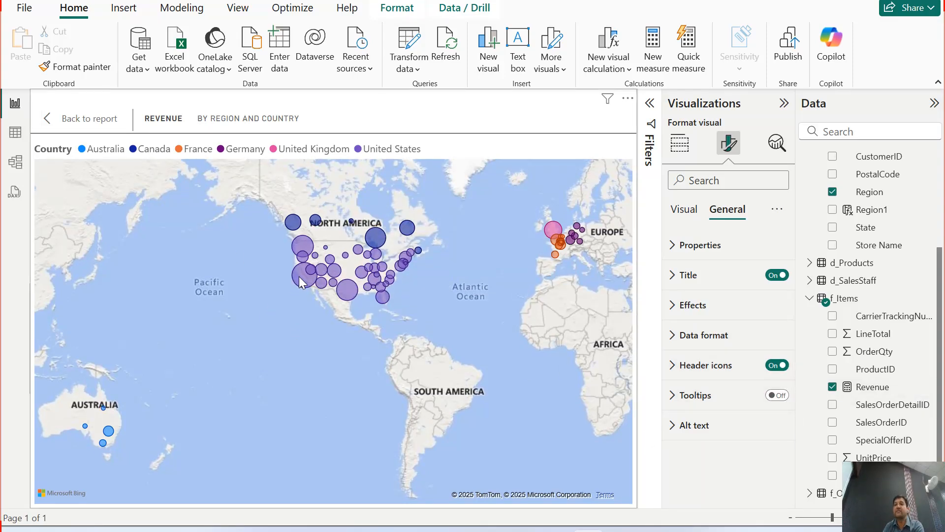
{"action": "left_click", "coordinate": [776, 395]}
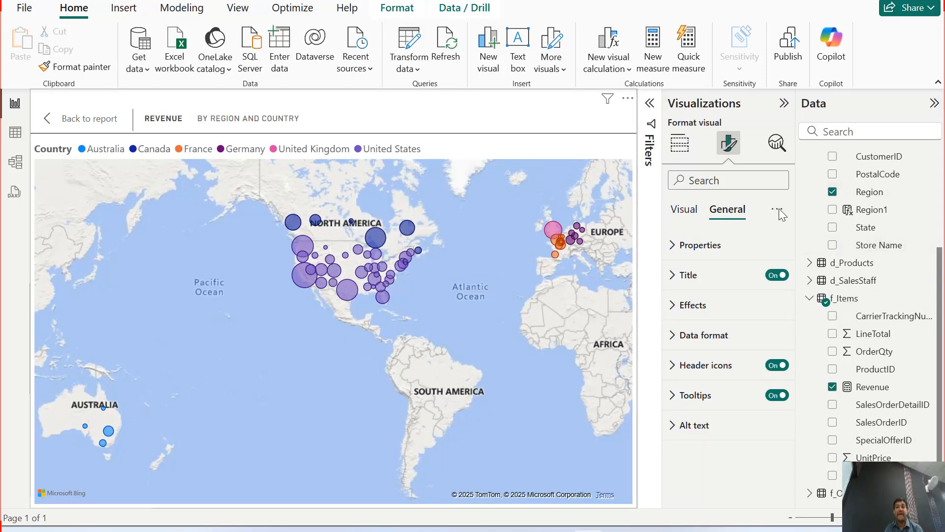
- Review the enlarged map's visual and general format categories and the data fields assigned to it
{"action": "left_click", "coordinate": [685, 210]}
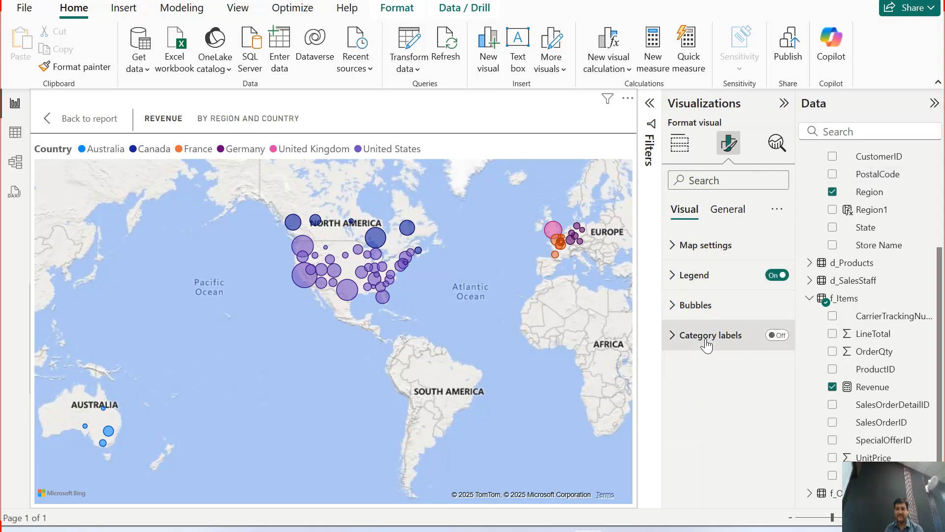
{"action": "left_click", "coordinate": [727, 210]}
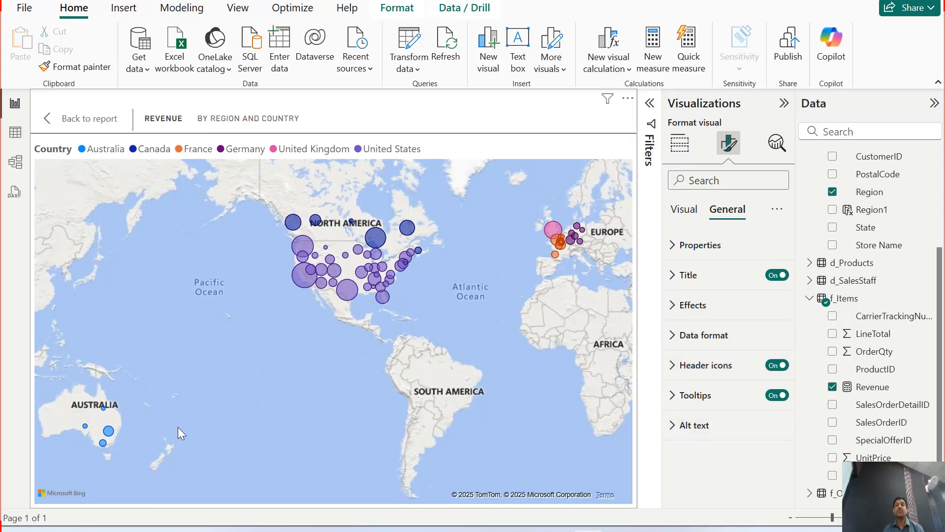
{"action": "left_click_drag", "start_coordinate": [458, 335], "coordinate": [217, 350]}
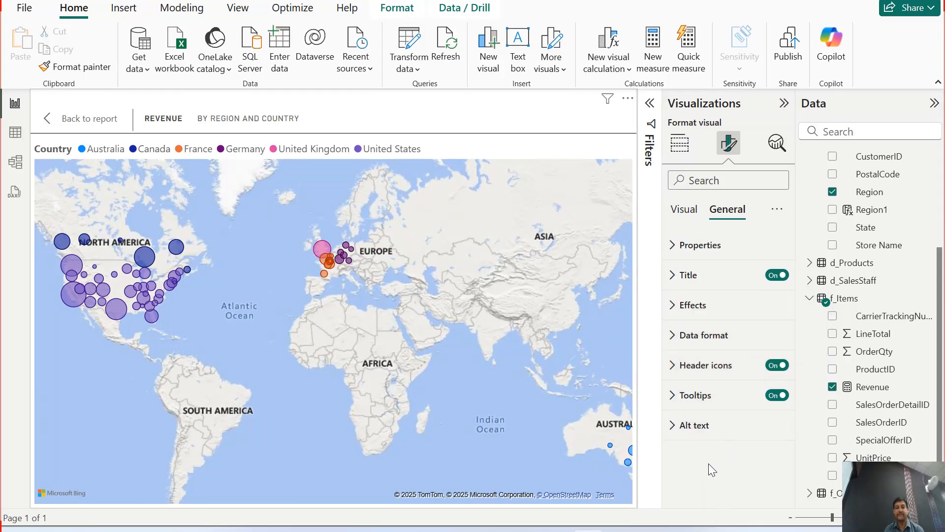
{"action": "left_click", "coordinate": [682, 147]}
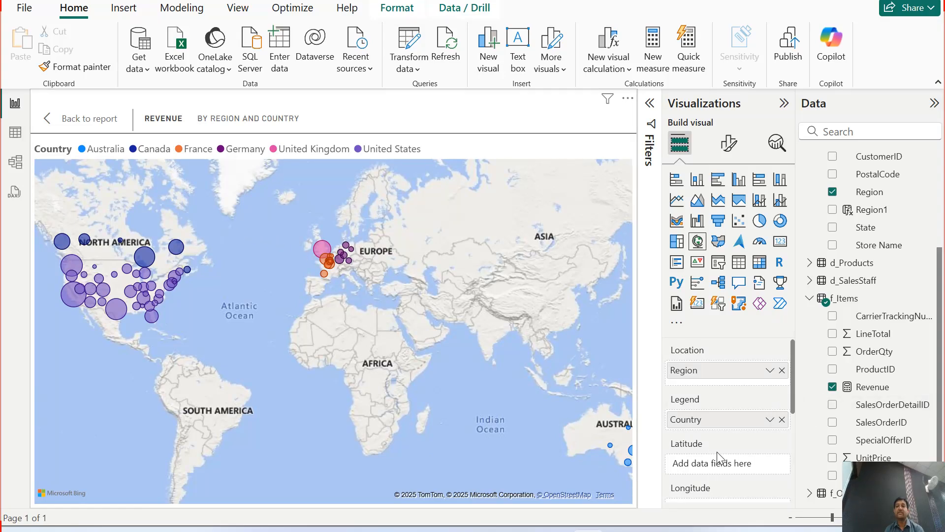
{"action": "scroll", "coordinate": [731, 453], "scroll_direction": "down", "scroll_amount": 3}
{"action": "scroll", "coordinate": [731, 453], "scroll_direction": "up", "scroll_amount": 3}
{"action": "scroll", "coordinate": [727, 395], "scroll_direction": "down", "scroll_amount": 3}
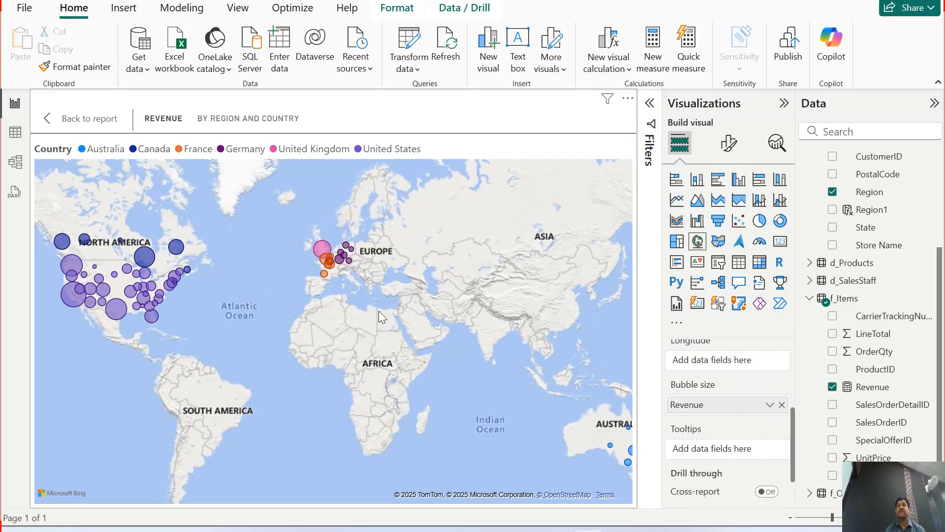
- Compare the Region and Region1 columns of the d_Customer table in the data view, and return to the report
{"action": "left_click", "coordinate": [15, 132]}
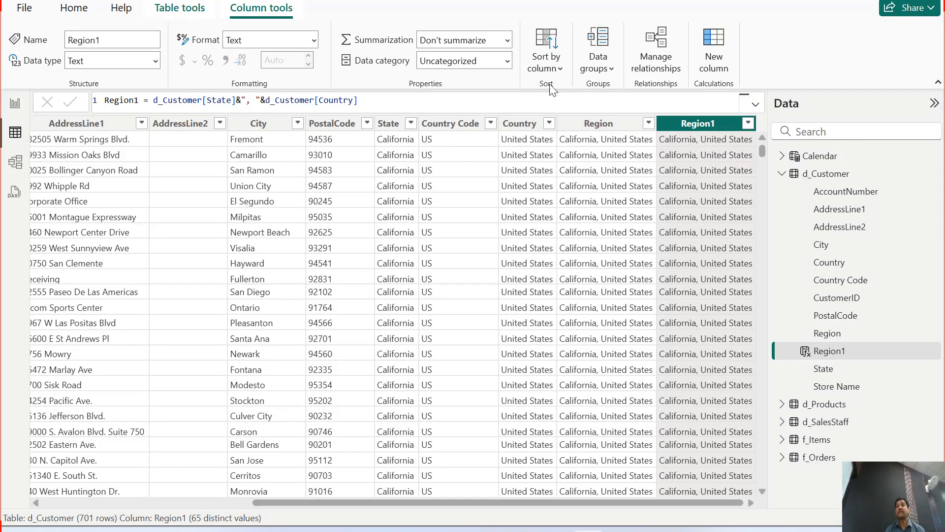
{"action": "left_click", "coordinate": [613, 127]}
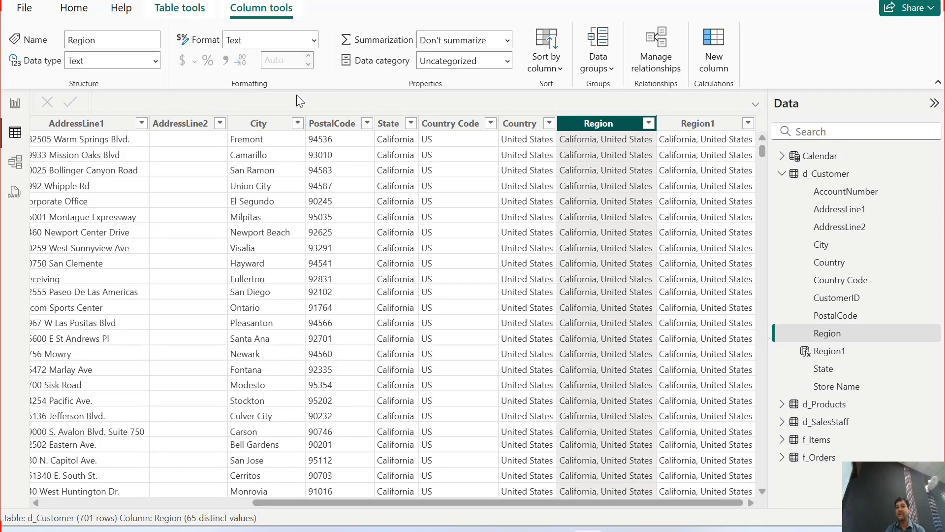
{"action": "left_click", "coordinate": [693, 127]}
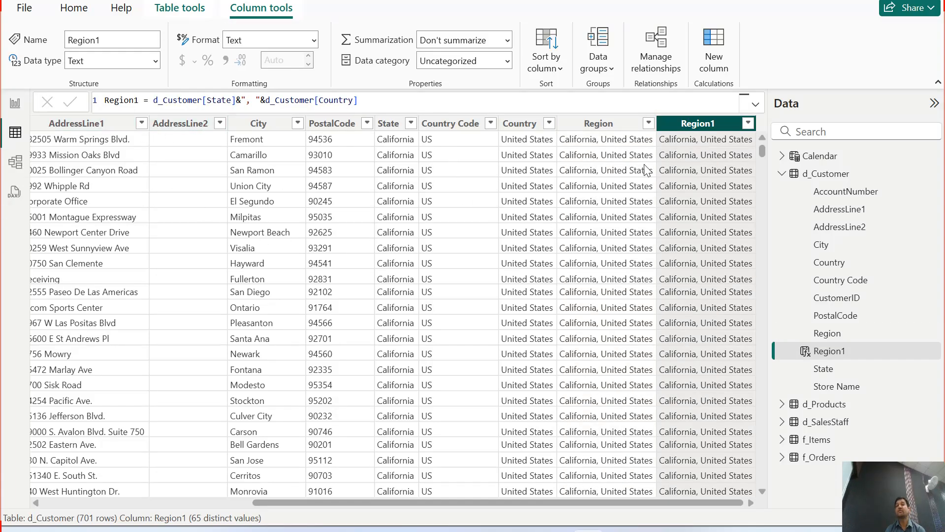
{"action": "left_click", "coordinate": [15, 104]}
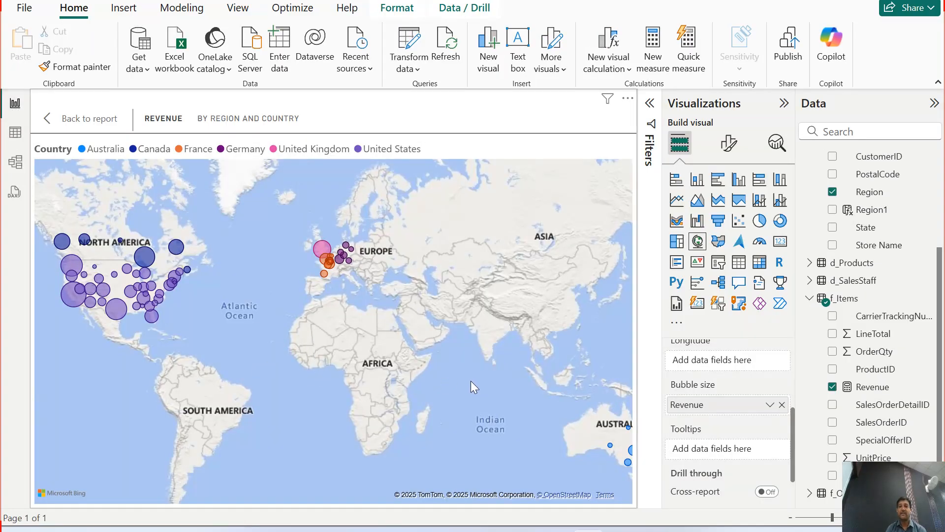
- Recheck the map's visual format categories and return to its Location and Legend field assignments
{"action": "mouse_move", "coordinate": [471, 380]}
{"action": "left_mouse_down"}
{"action": "mouse_move", "coordinate": [441, 378]}
{"action": "mouse_move", "coordinate": [486, 389]}
{"action": "left_mouse_up"}
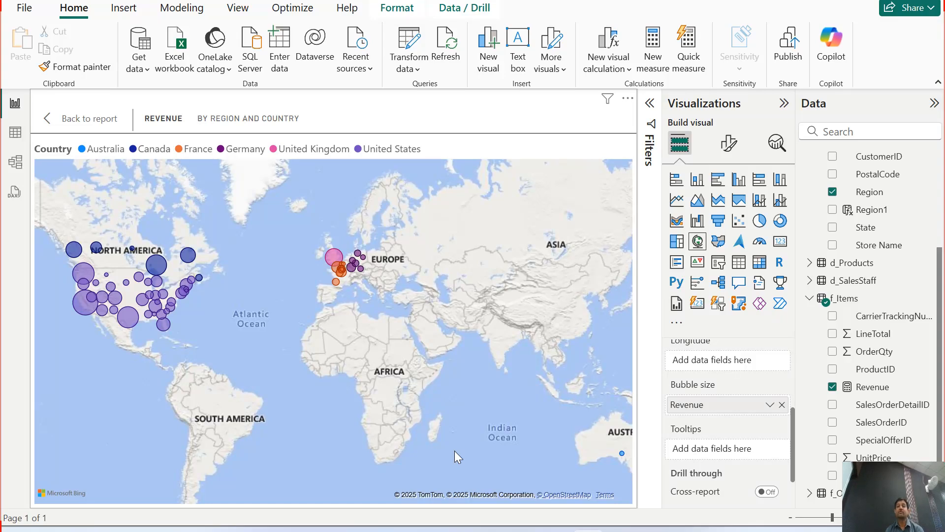
{"action": "left_click", "coordinate": [729, 143]}
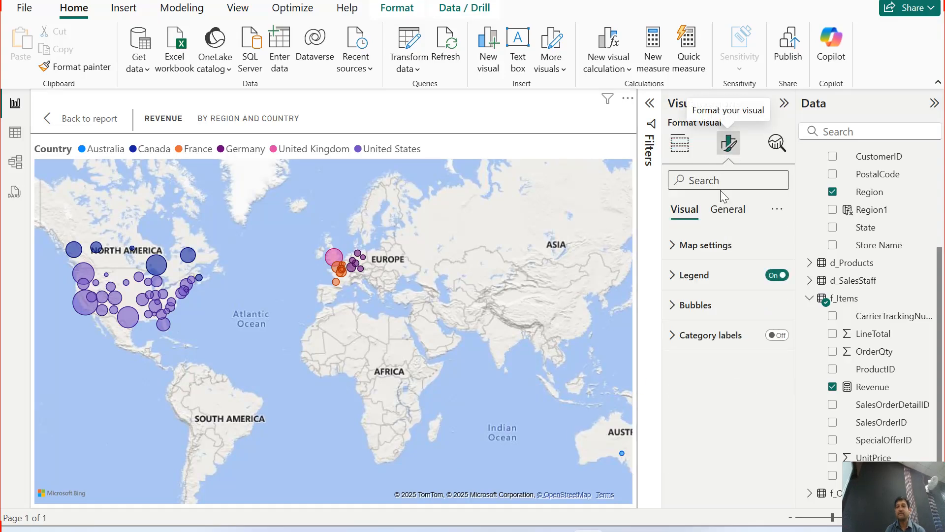
{"action": "left_click", "coordinate": [688, 159]}
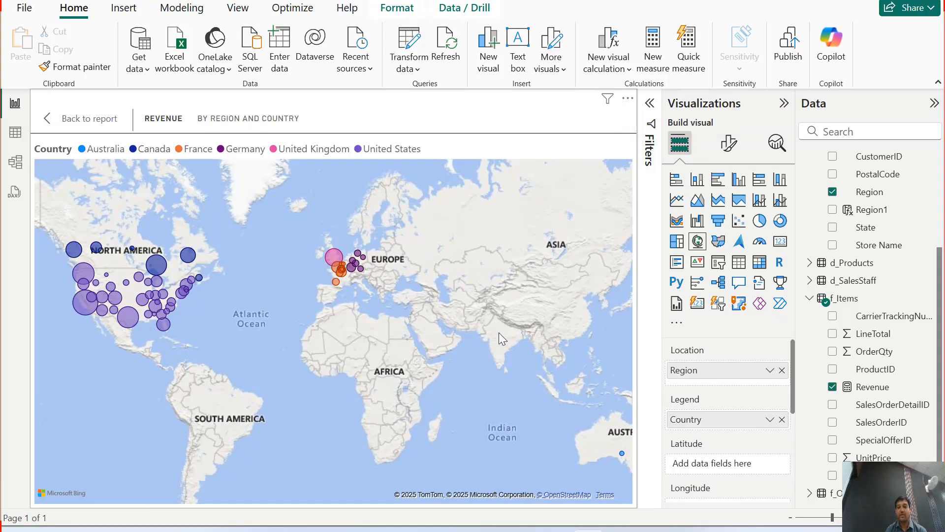